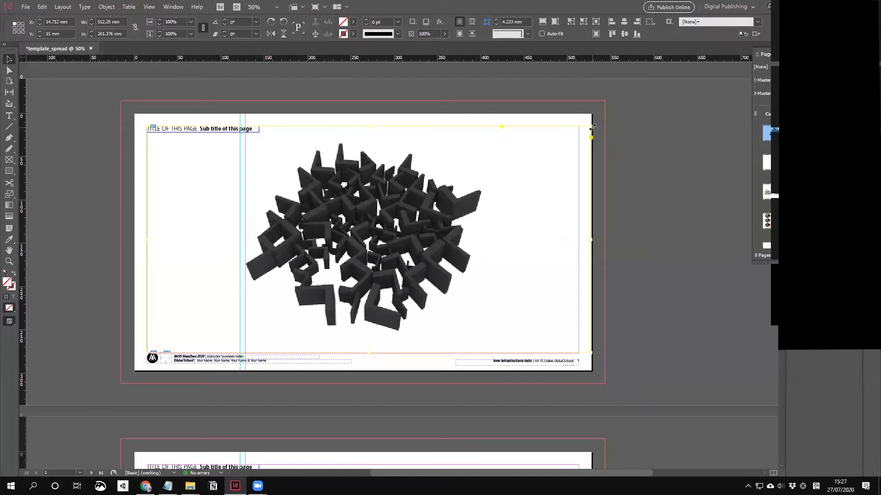
Step: Shrink the 3D render frame and move it onto another layer in the Layers panel
left_click_drag(593, 126, 517, 137)
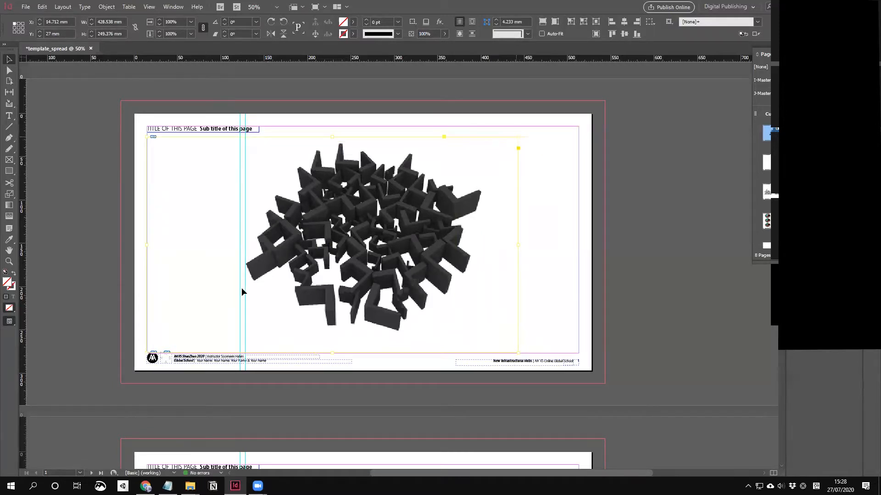
left_click_drag(146, 353, 236, 325)
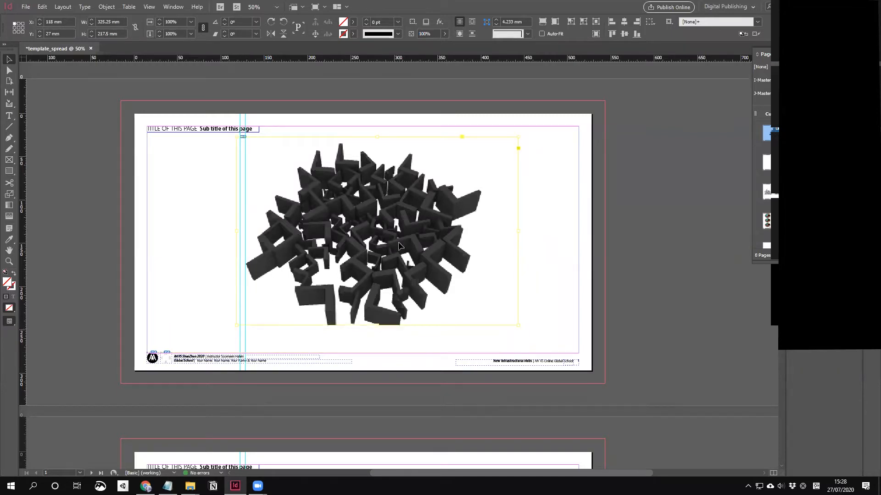
key("F7")
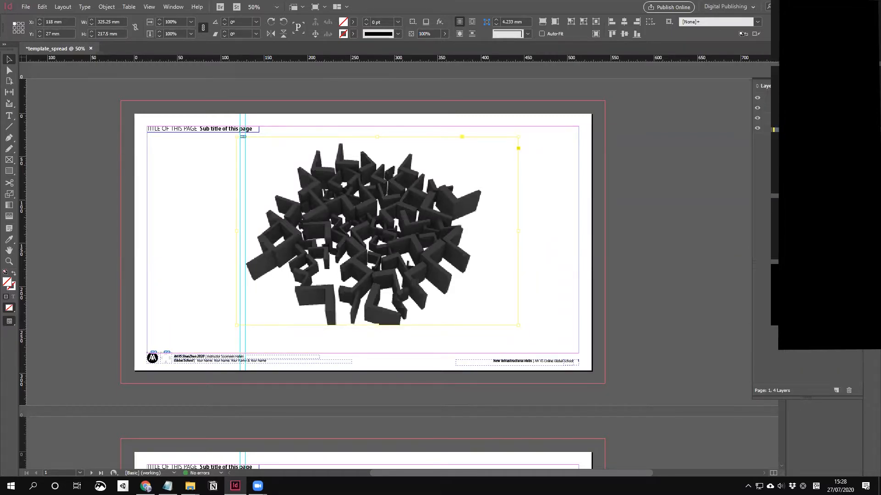
left_click_drag(854, 138, 854, 118)
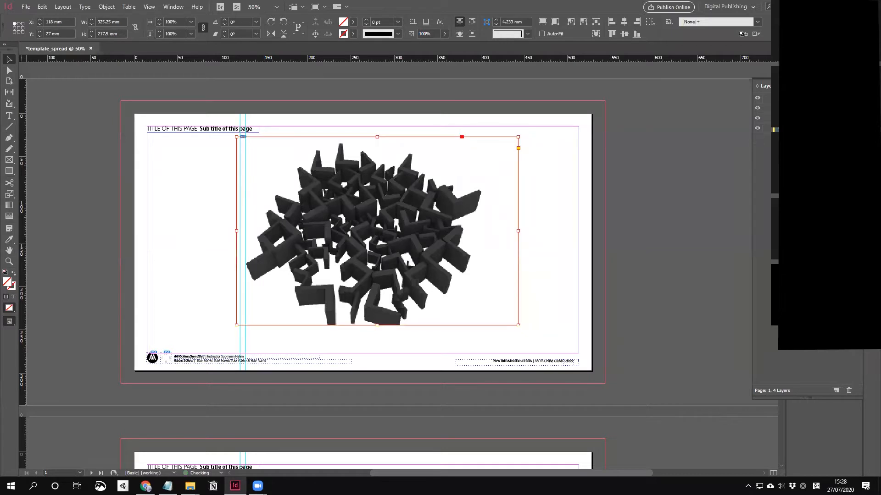
Step: Scale the render frame down proportionally and set it, narrowed, in page 1's upper-left
left_click_drag(517, 136, 561, 120)
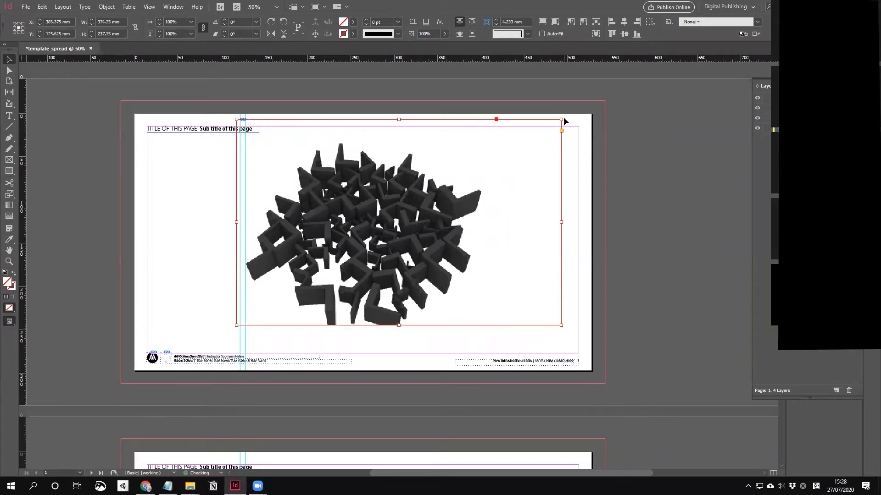
left_click_drag(386, 227, 355, 247)
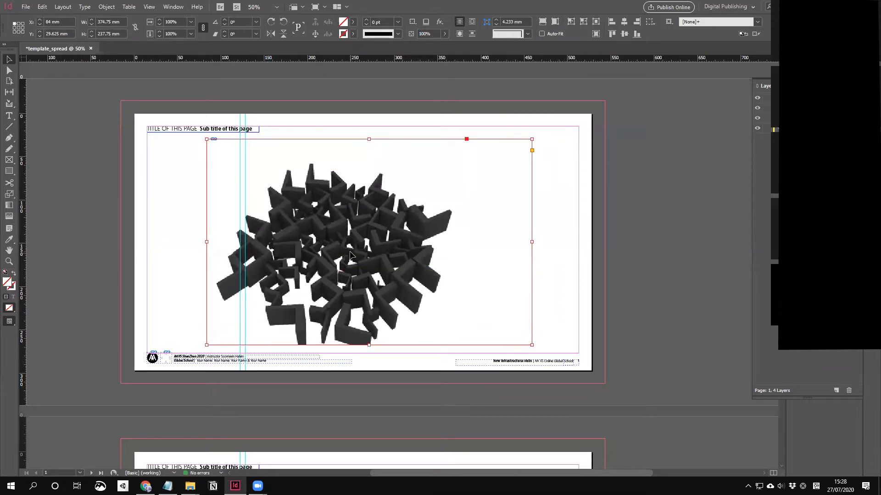
left_click(550, 227)
left_click(463, 222)
left_click_drag(532, 138, 516, 171)
key("ctrl+z")
key("ctrl+z")
left_click_drag(531, 139, 469, 182)
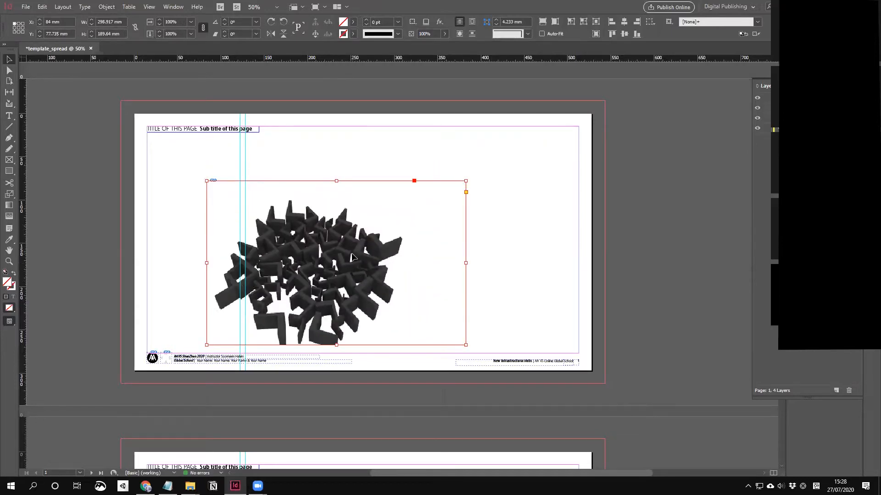
mouse_move(339, 207)
left_mouse_down()
mouse_move(278, 160)
mouse_move(350, 203)
left_mouse_up()
left_click_drag(404, 216, 345, 215)
Step: Crop the render frame to a 113.25 mm wide column at the left of page 1
left_click(256, 216)
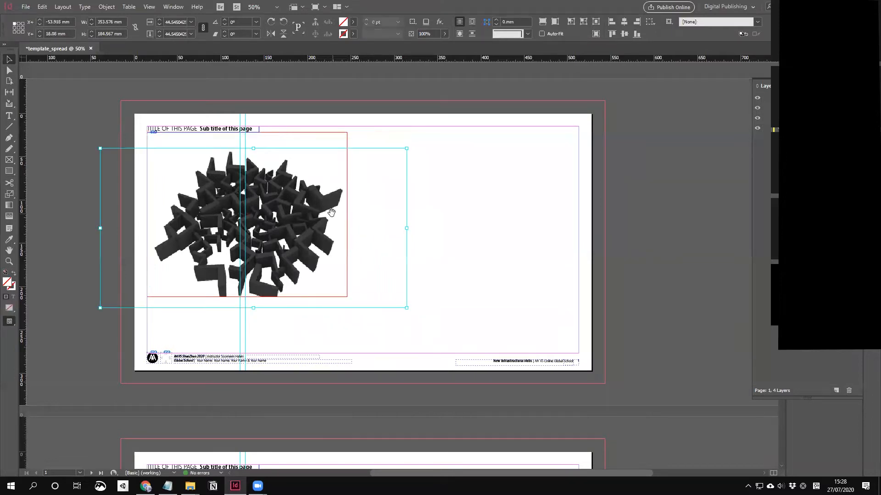
left_click(330, 203)
left_click_drag(348, 133, 245, 151)
left_click(408, 192)
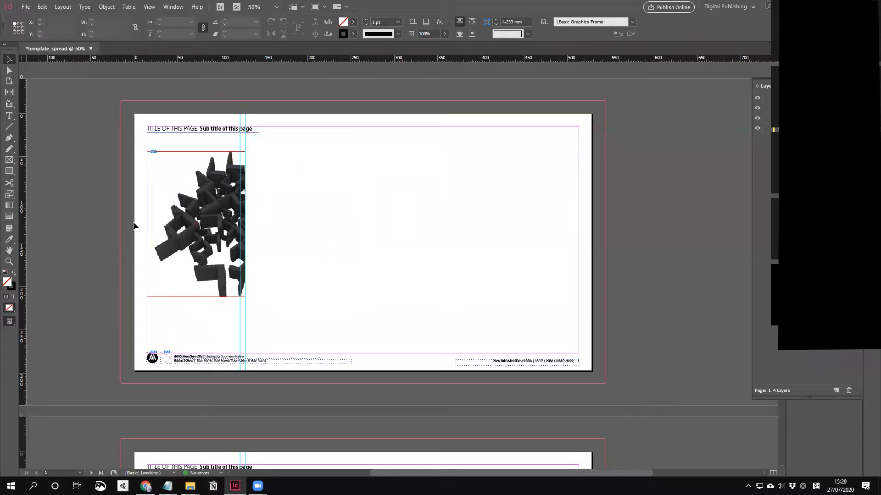
left_click(206, 219)
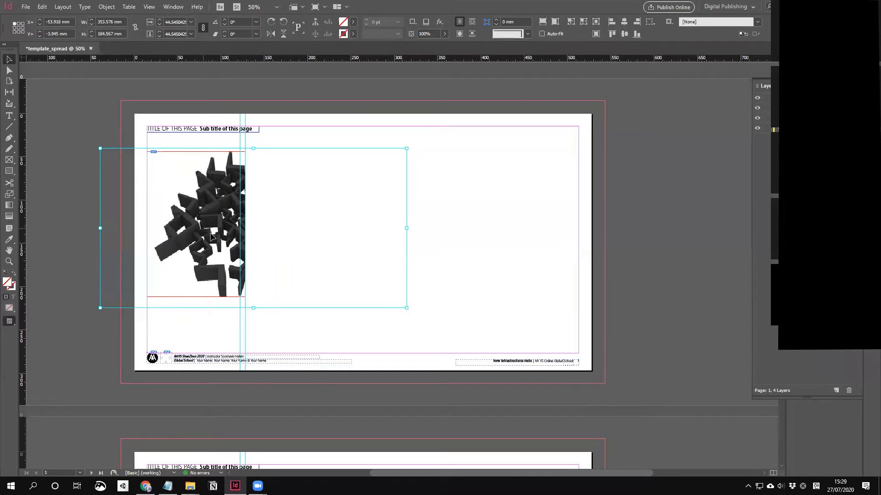
left_click(357, 341)
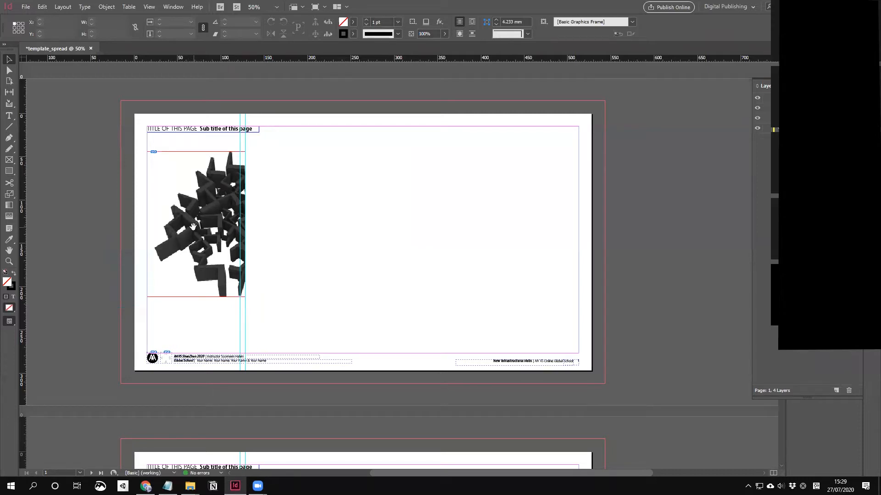
Step: Browse View > Extras without changes, then reselect the cropped render frame
left_click(149, 7)
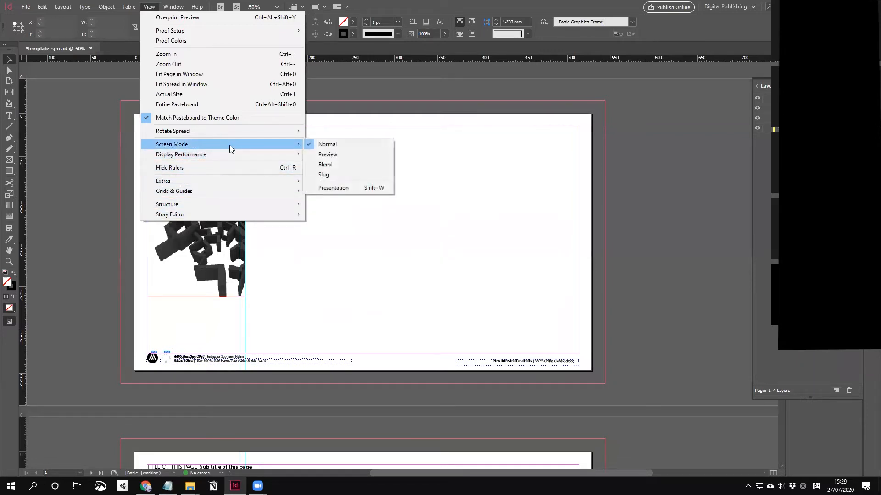
mouse_move(231, 193)
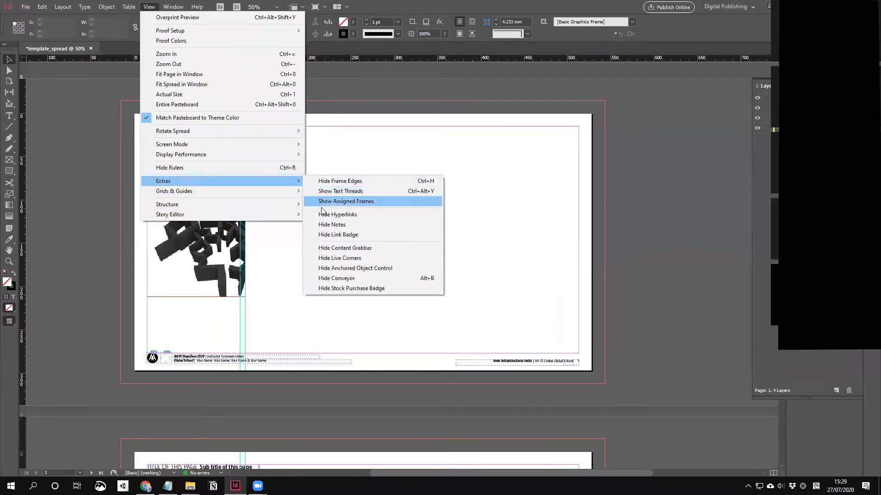
left_click(342, 154)
left_click(206, 244)
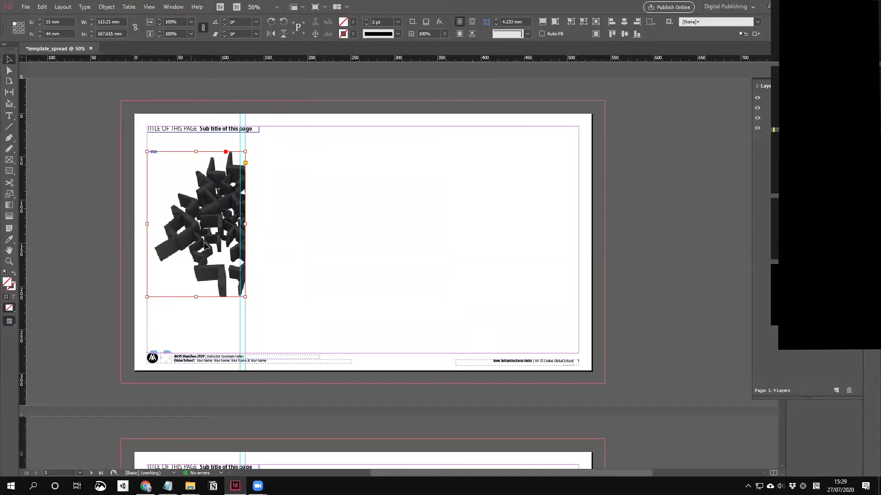
Step: Shift the placed render left within its cropped frame
left_click(198, 218)
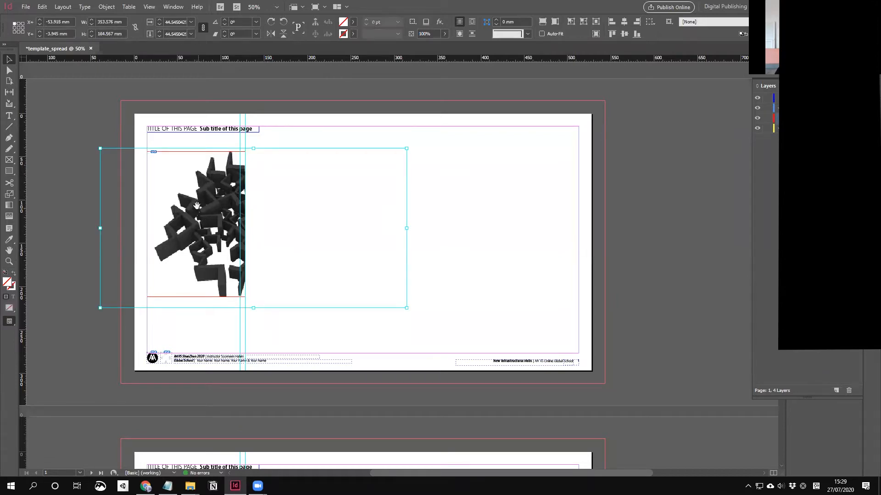
left_click_drag(207, 224, 134, 213)
left_click_drag(186, 218, 153, 233)
mouse_move(221, 221)
left_mouse_down()
mouse_move(197, 221)
mouse_move(232, 222)
left_mouse_up()
left_click_drag(161, 229, 199, 225)
left_click_drag(201, 224, 186, 224)
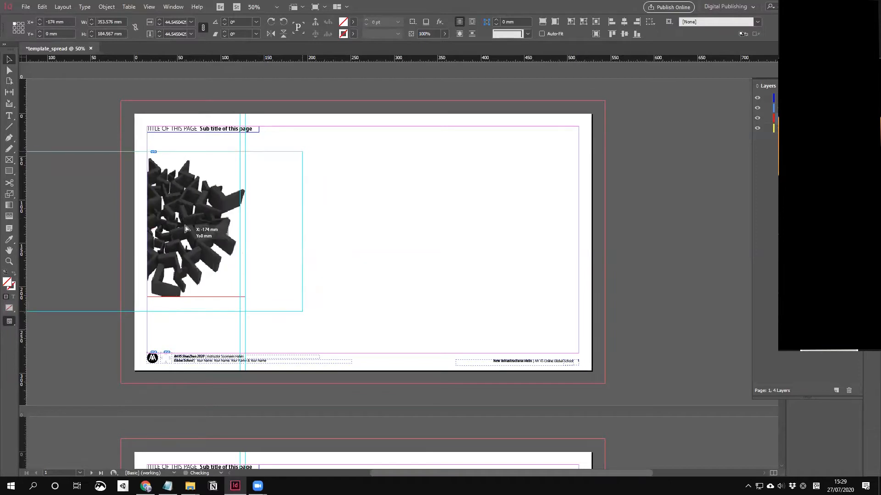
left_click(342, 224)
Step: Move the render frame to the centre of page 1, widening it leftward and extending it downward
scroll(358, 271, "down", 5)
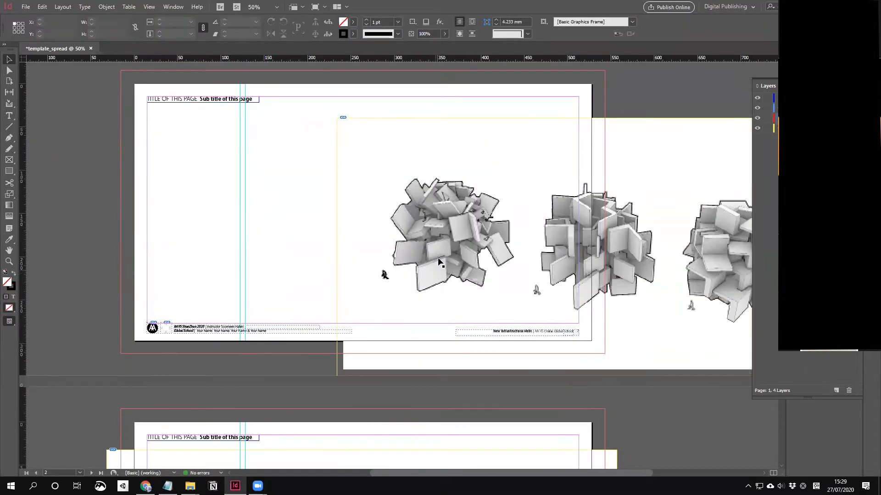
left_click_drag(426, 256, 322, 254)
scroll(322, 254, "up", 7)
left_click_drag(212, 246, 403, 251)
left_click_drag(337, 235, 239, 229)
key("ctrl+z")
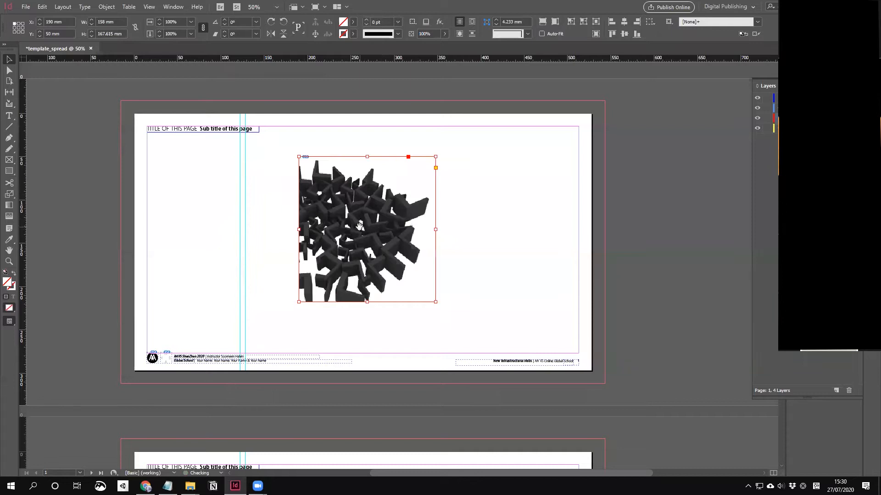
left_click_drag(298, 229, 214, 229)
left_click_drag(327, 303, 324, 343)
Step: Apply Fitting > Fit Frame to Content to the render frame
left_click(325, 245)
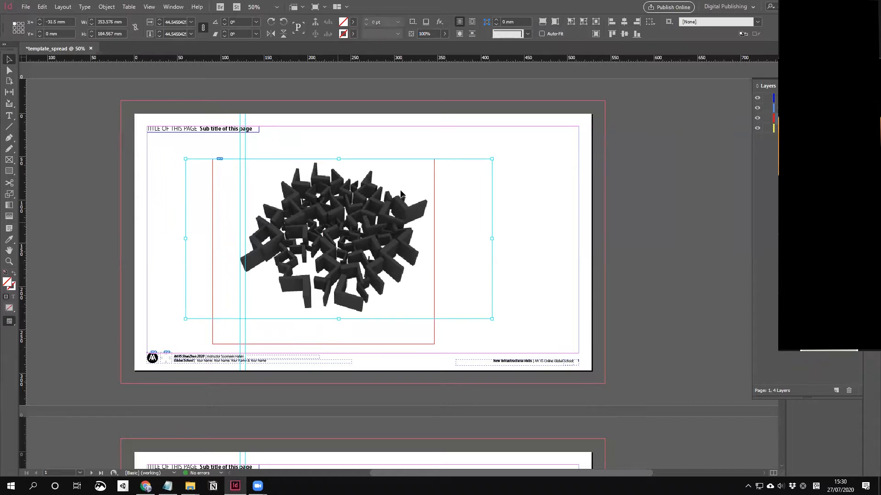
left_click(515, 187)
left_click(262, 202)
right_click(263, 202)
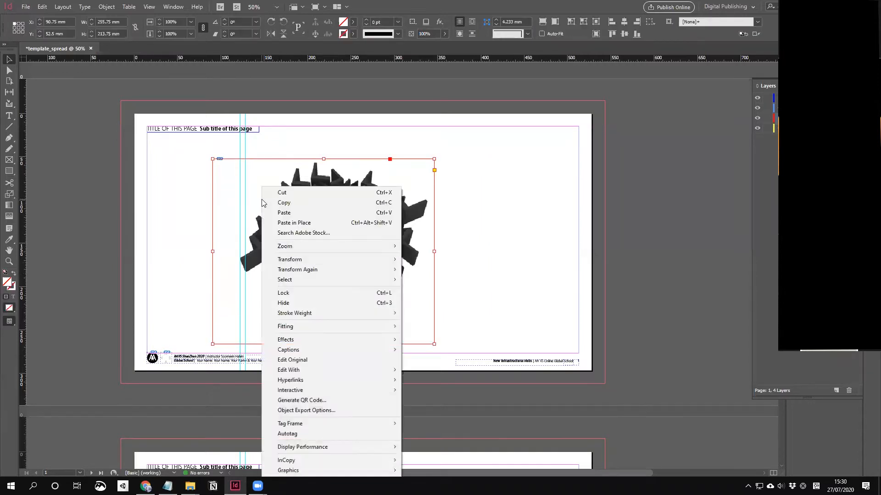
mouse_move(360, 330)
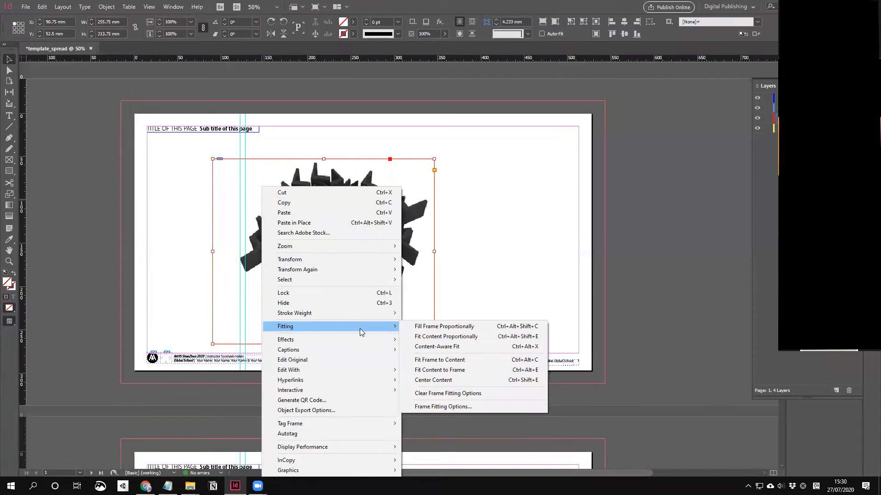
left_click(461, 361)
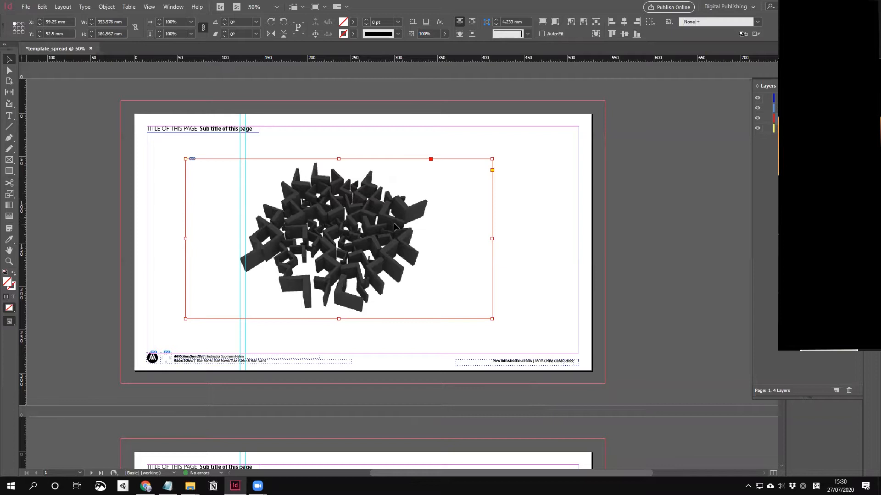
Step: Narrow the render inside the frame, then apply Fitting > Fit Content Proportionally
left_click(338, 238)
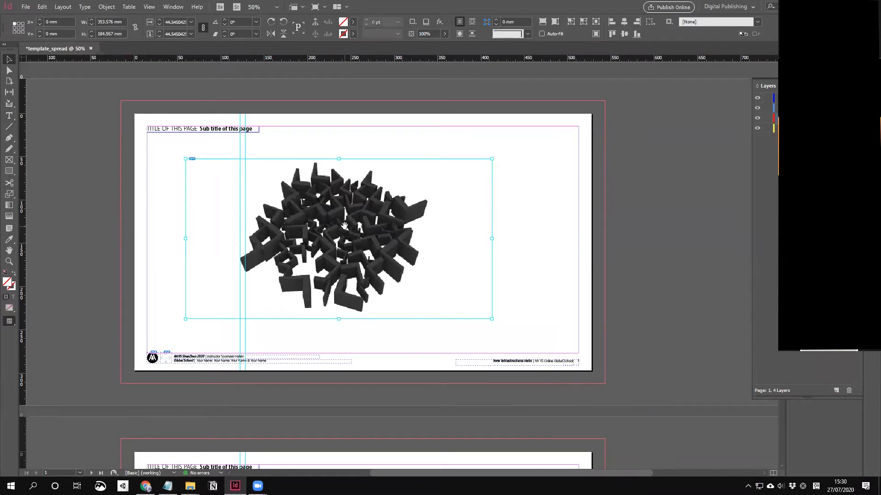
left_click_drag(492, 238, 347, 238)
left_click(421, 232)
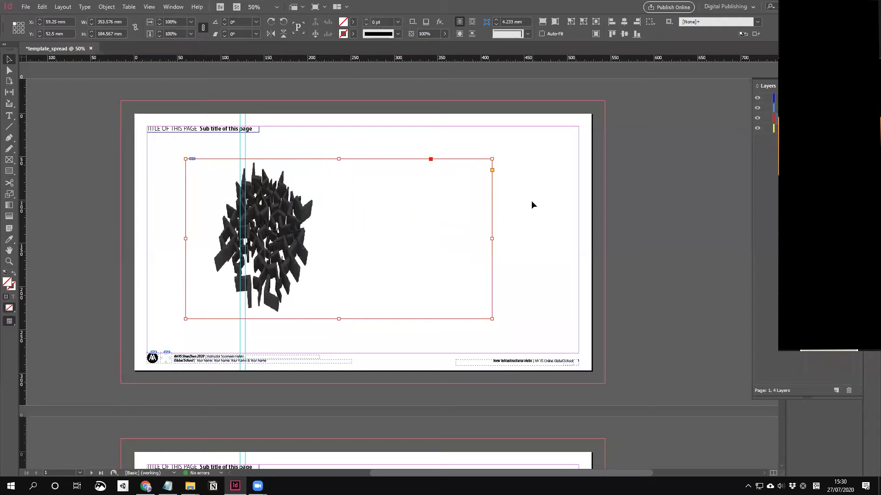
right_click(295, 214)
left_click(286, 248)
right_click(287, 248)
mouse_move(342, 330)
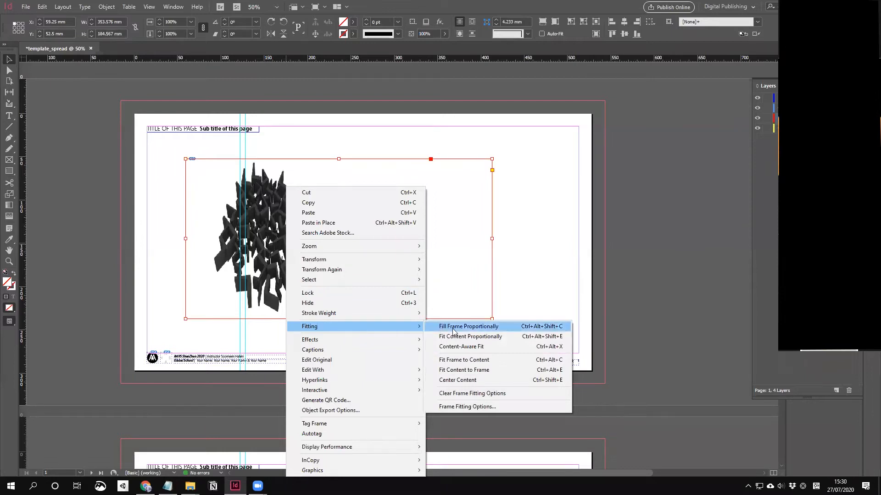
left_click(478, 342)
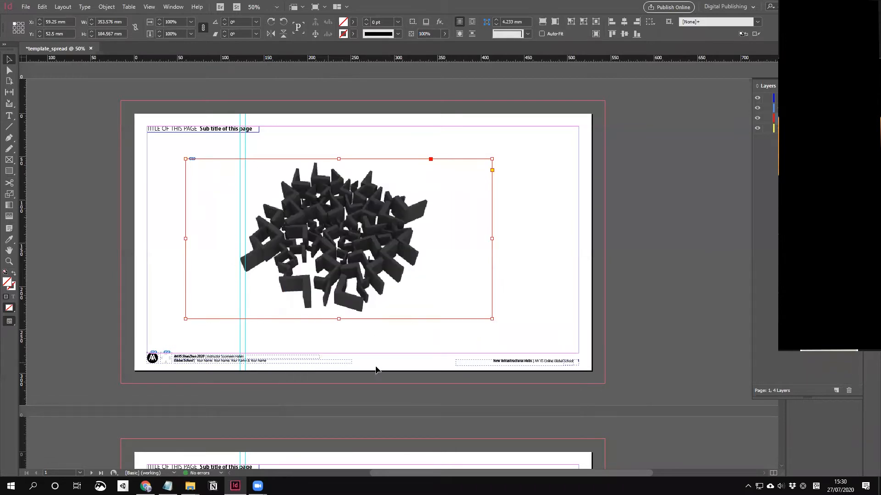
Step: Reposition the grid of circular renders and ungroup it into separate frames
scroll(567, 274, "down", 5)
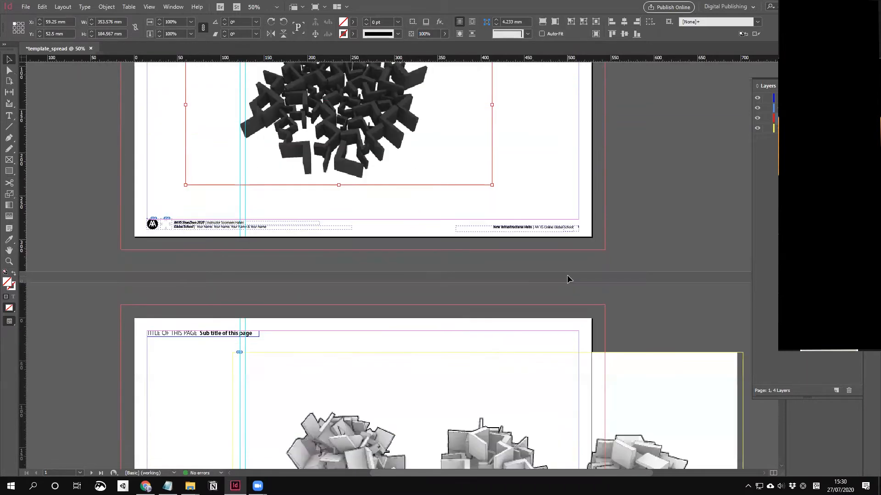
scroll(565, 313, "down", 10)
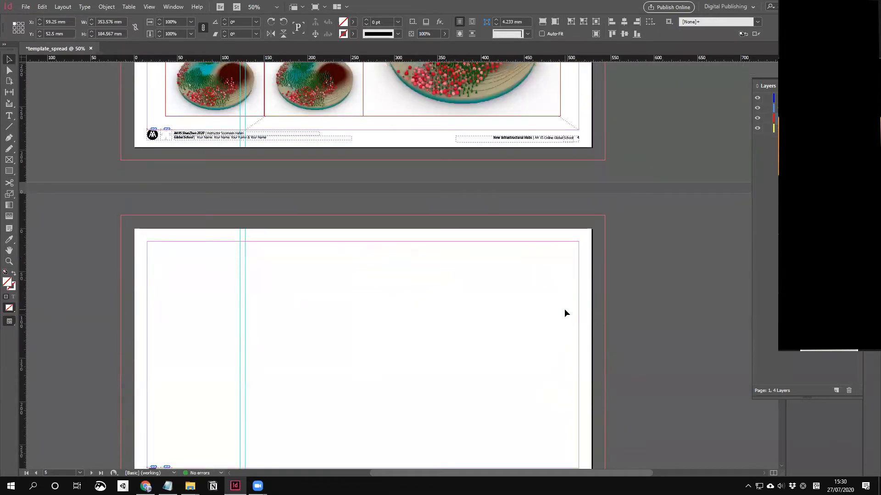
scroll(587, 294, "up", 4)
left_click_drag(415, 274, 392, 218)
right_click(392, 218)
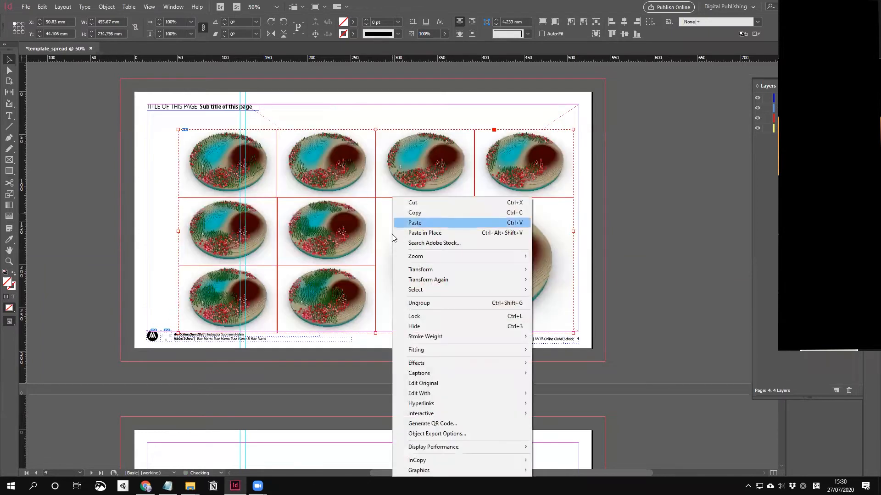
left_click(514, 303)
left_click_drag(400, 228, 407, 210)
Step: Enable View > Grids & Guides > Snap to Guides and snap the large render against the margin guide
left_click(149, 7)
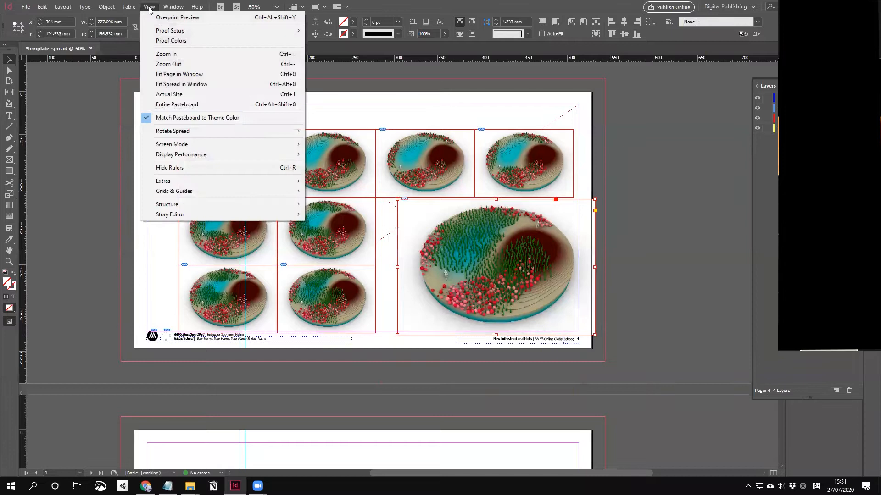
mouse_move(201, 193)
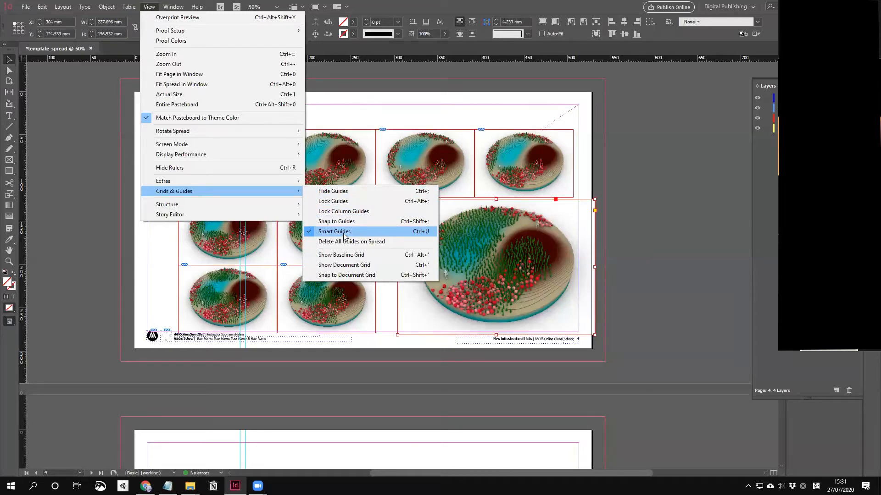
left_click(352, 221)
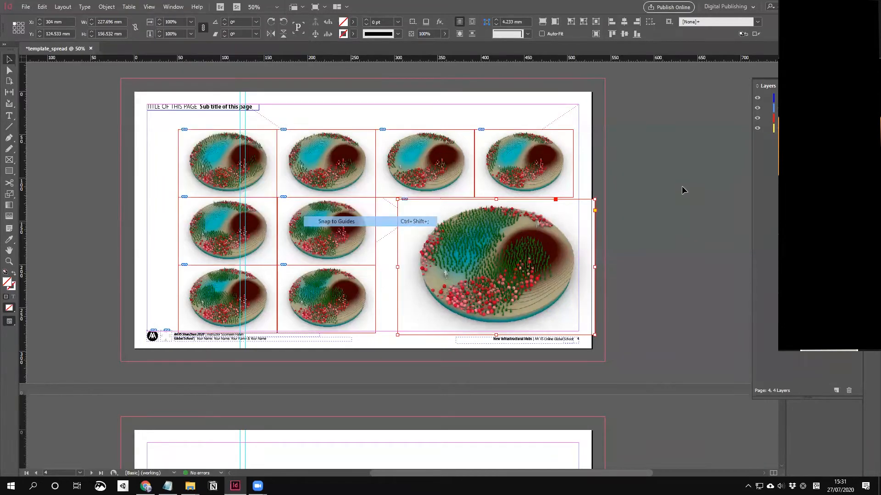
left_click_drag(417, 216, 579, 224)
left_click_drag(590, 216, 588, 214)
Step: Undo the large render's last move and scroll down through the later pages
key("ctrl+z")
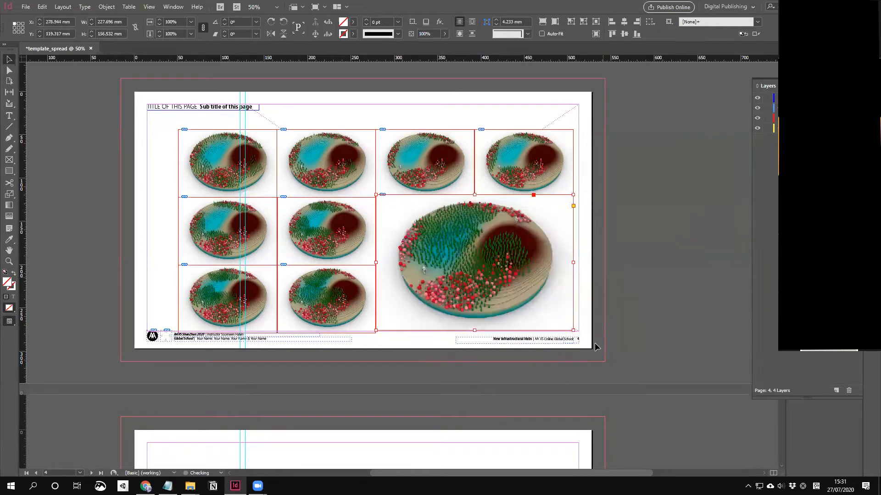
left_click(612, 266)
scroll(611, 266, "down", 15)
scroll(611, 265, "down", 4)
scroll(609, 254, "up", 3)
scroll(591, 219, "down", 3)
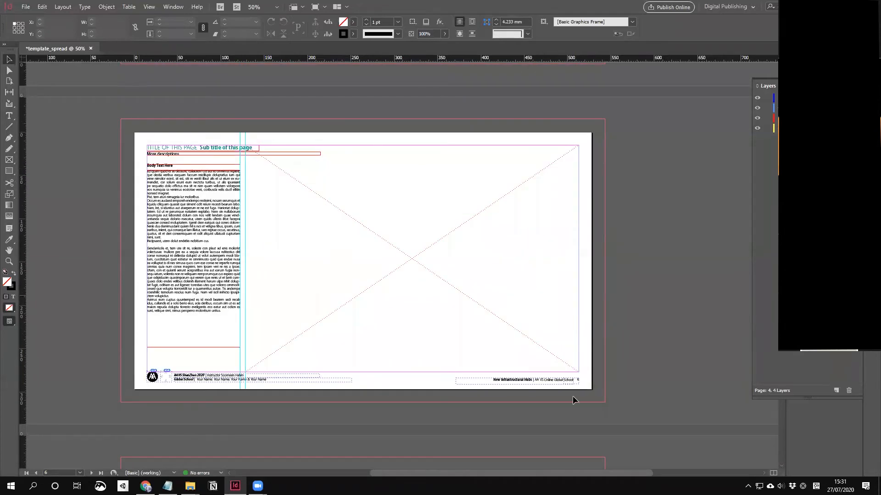
scroll(532, 282, "up", 8)
scroll(548, 302, "up", 6)
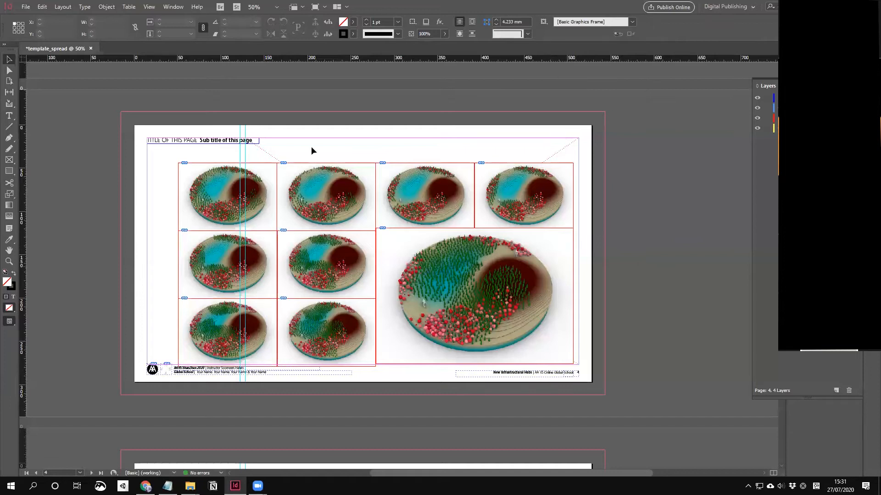
scroll(447, 365, "down", 1)
scroll(452, 364, "down", 15)
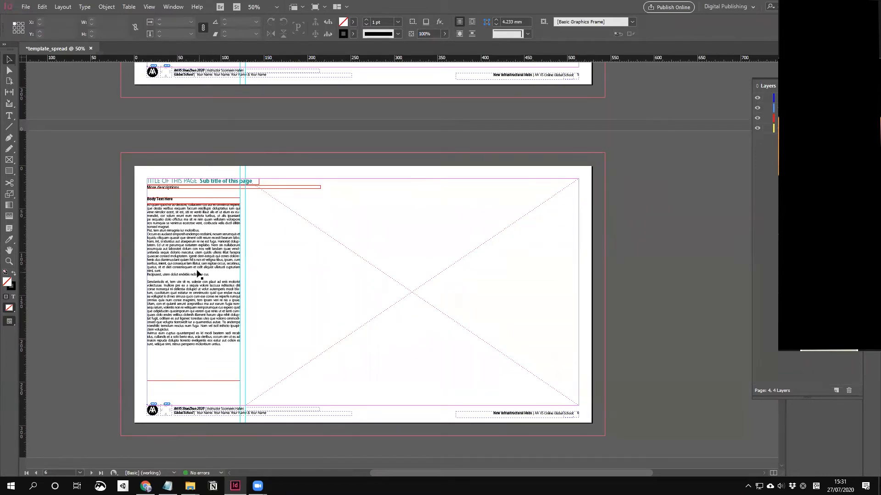
scroll(222, 358, "down", 3)
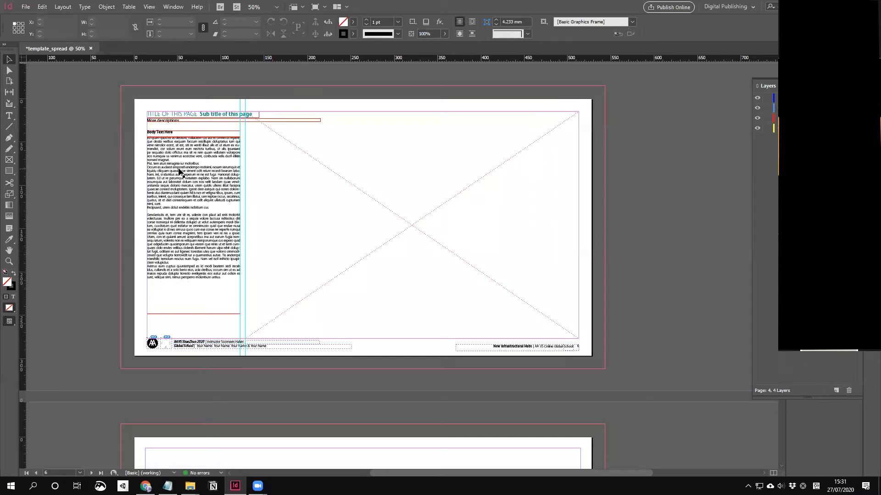
Step: Inspect page 6's body text frame and footer items, then scroll to page 7's title layout
left_click(180, 152)
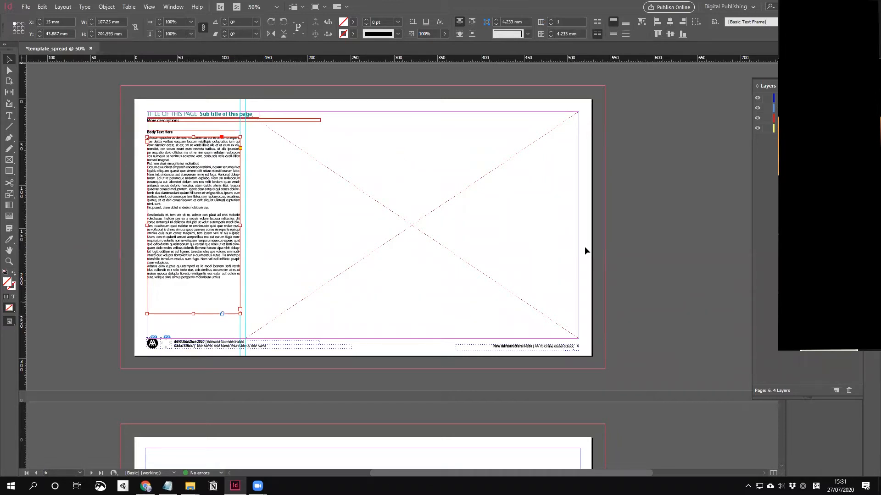
scroll(480, 291, "down", 5)
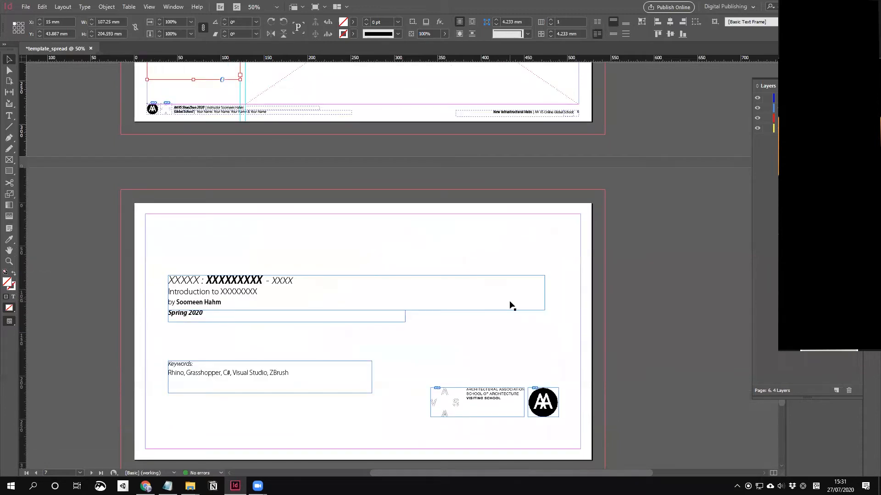
scroll(524, 299, "up", 6)
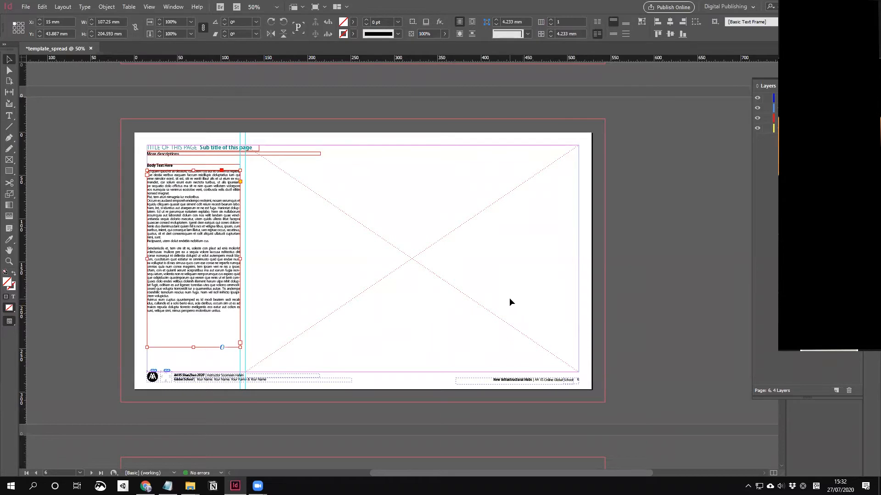
scroll(509, 298, "down", 2)
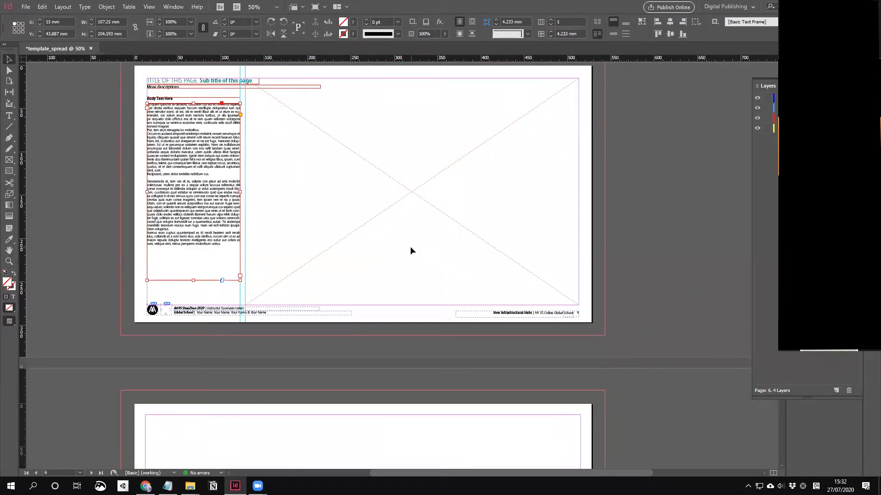
left_click(273, 336)
left_click_drag(130, 293, 649, 340)
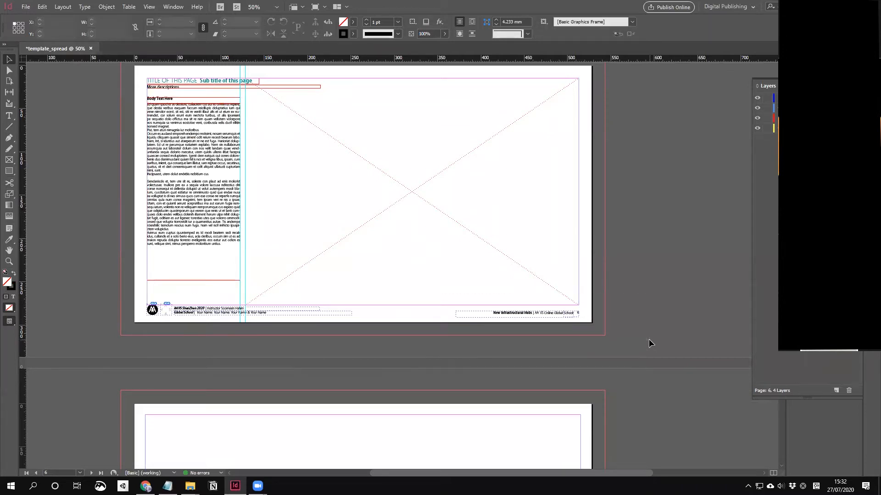
scroll(502, 290, "up", 3)
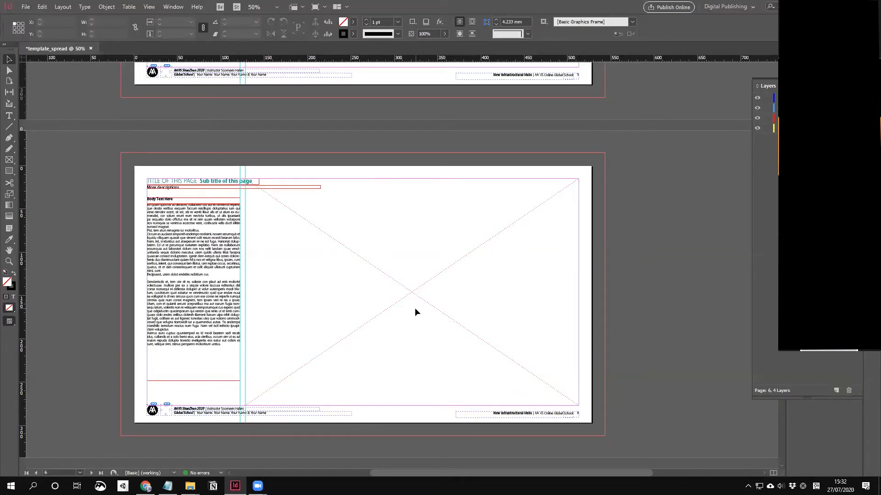
scroll(417, 312, "down", 10)
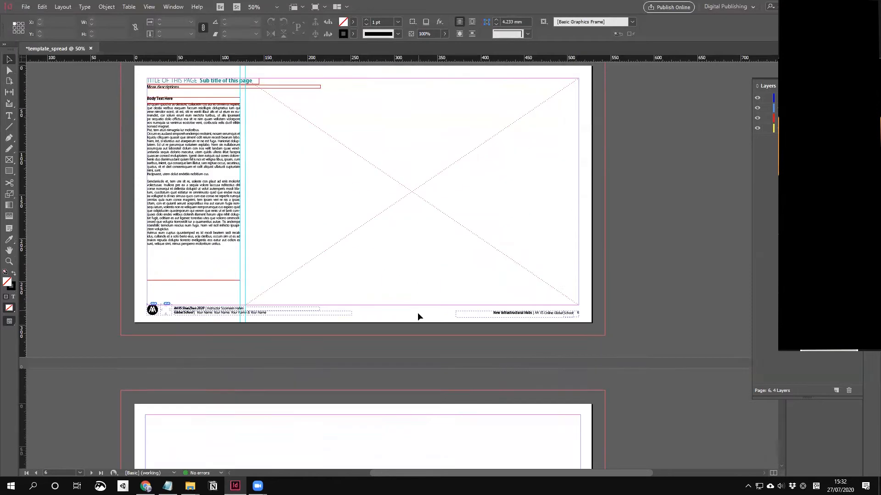
scroll(419, 320, "down", 3)
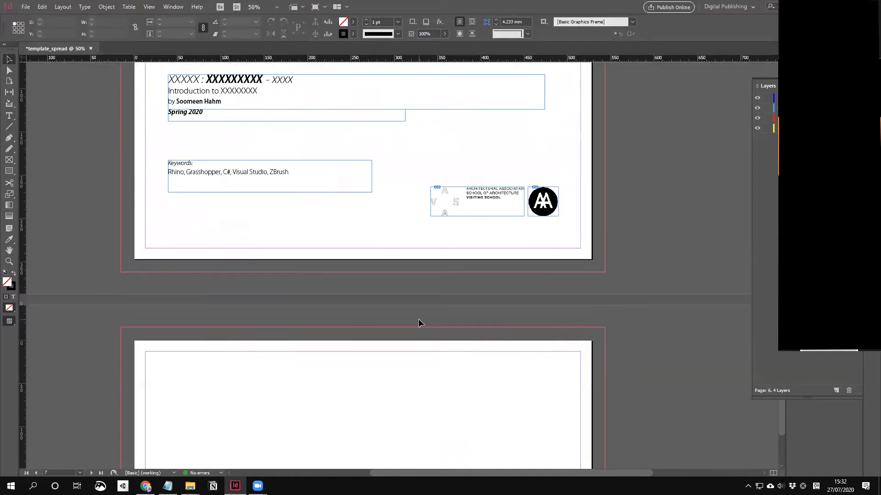
Step: Drag the course title page from page 7 to page 4 in the Pages panel, undoing the overshoot
scroll(419, 321, "up", 6)
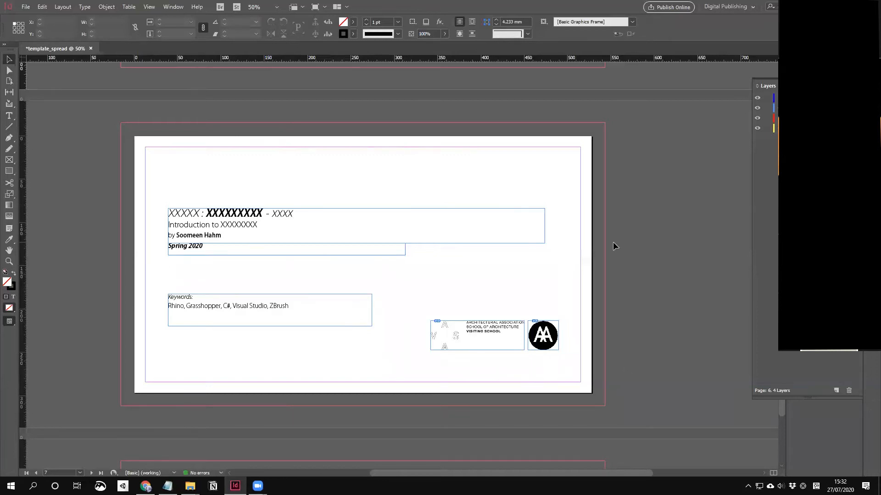
scroll(613, 242, "down", 4)
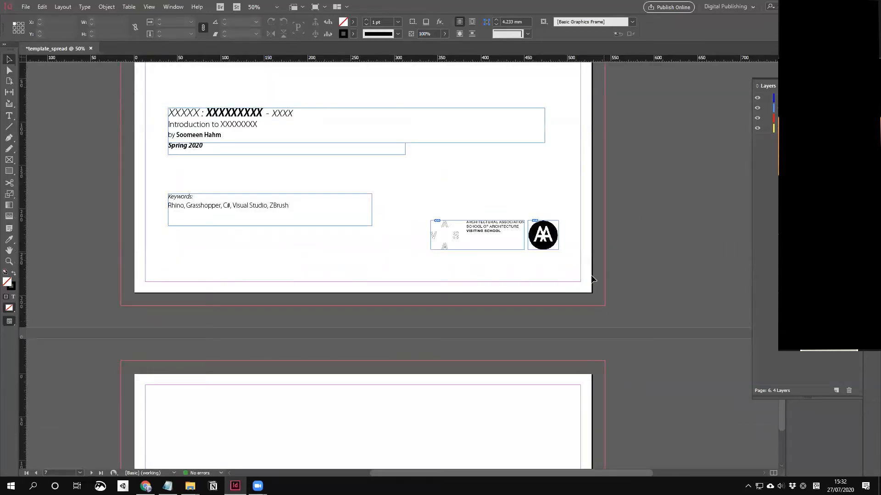
scroll(591, 277, "up", 6)
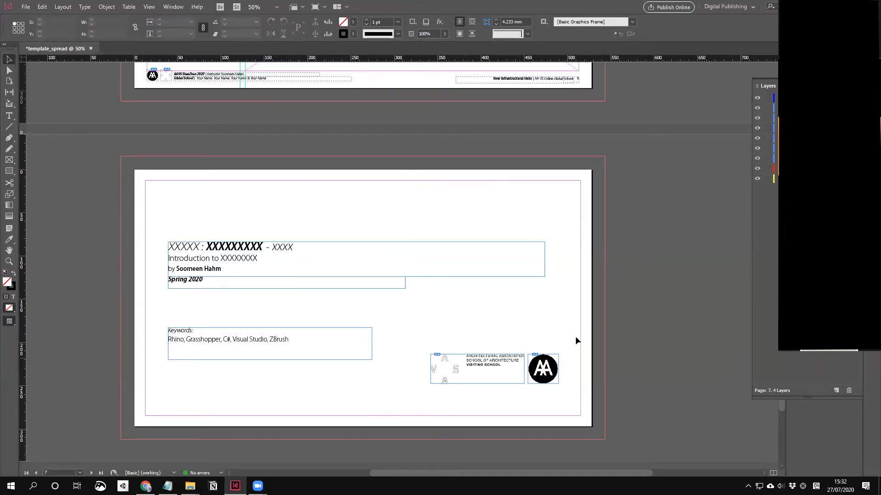
left_click(870, 54)
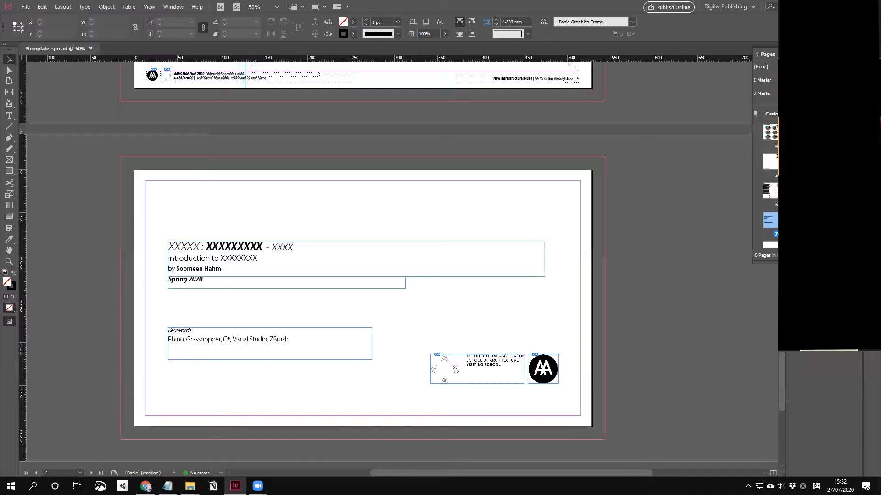
left_click_drag(773, 221, 760, 136)
left_click_drag(776, 220, 769, 142)
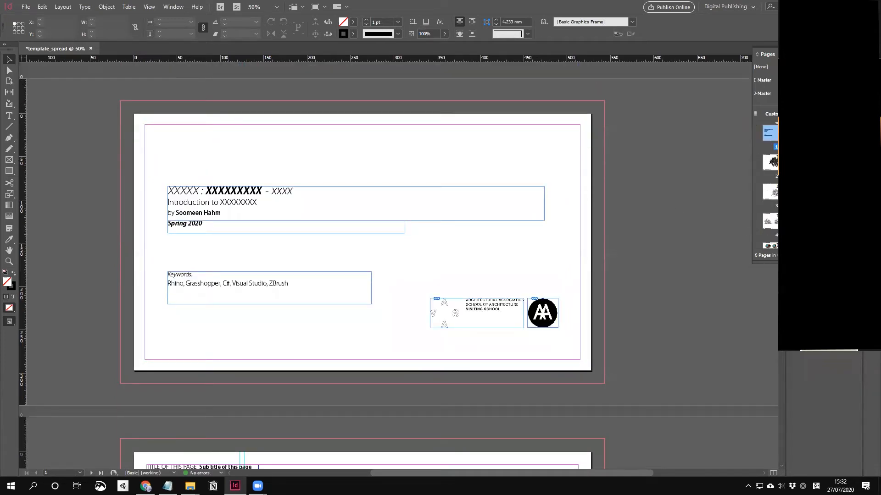
key("ctrl+z")
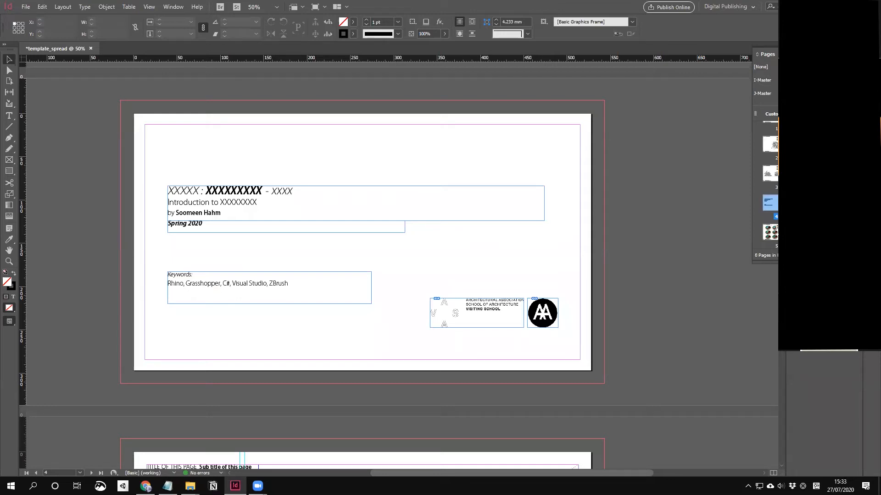
Step: Use Move Pages to put page 4 before page 1, then fit page 1 in the window
right_click(777, 204)
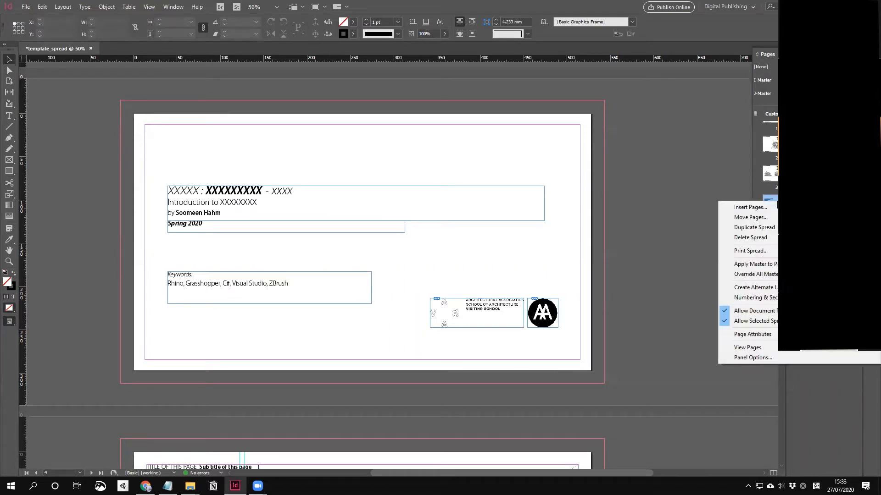
left_click(761, 219)
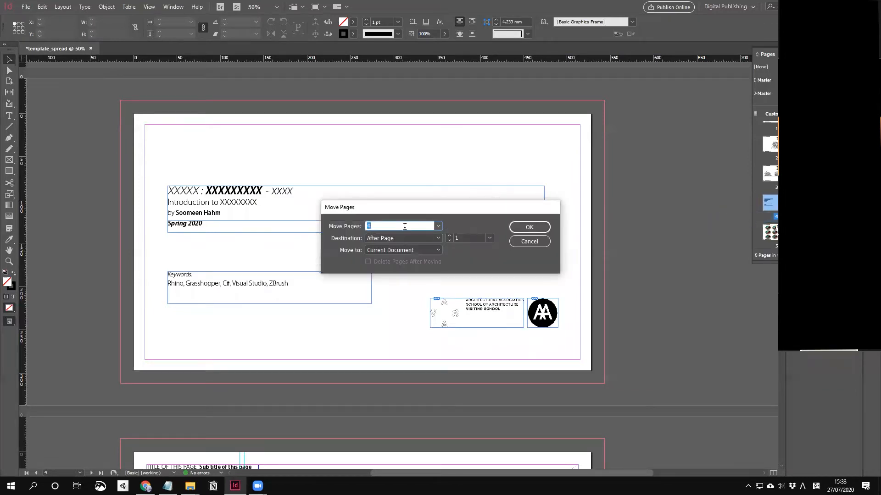
left_click(368, 226)
left_click_drag(368, 226, 375, 226)
left_click(489, 238)
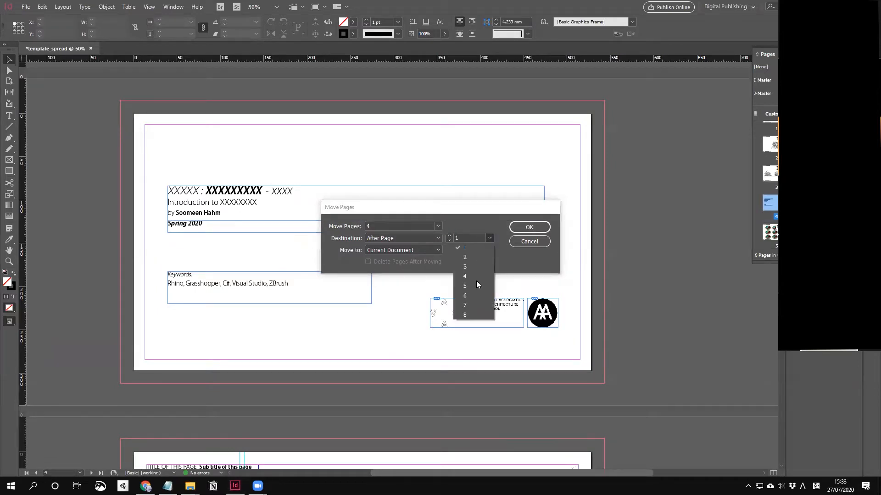
left_click(465, 257)
left_click(489, 238)
left_click(480, 248)
left_click(439, 238)
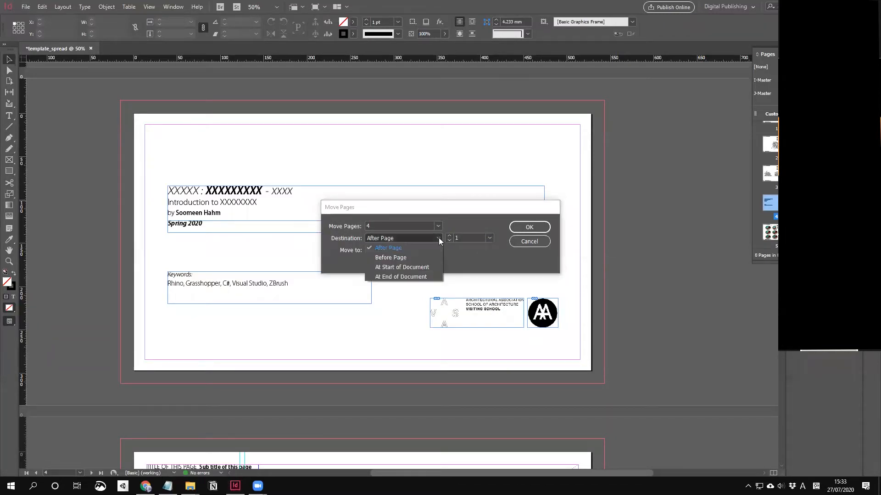
left_click(431, 257)
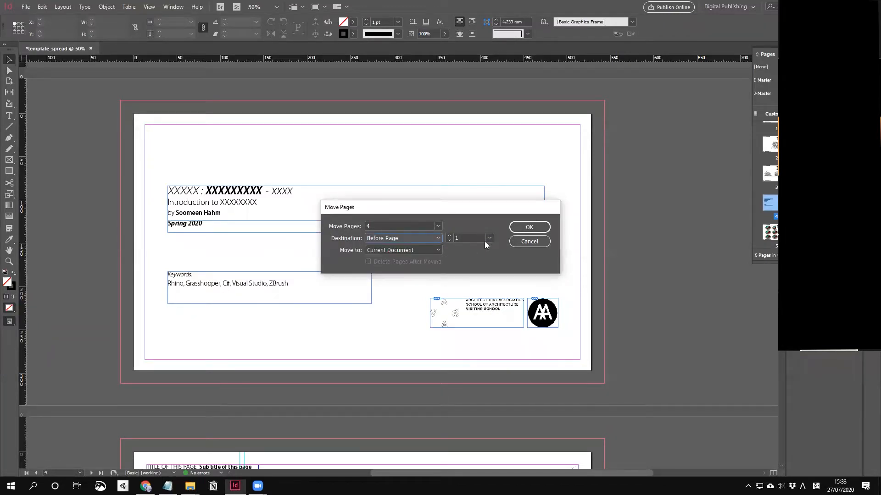
left_click(529, 228)
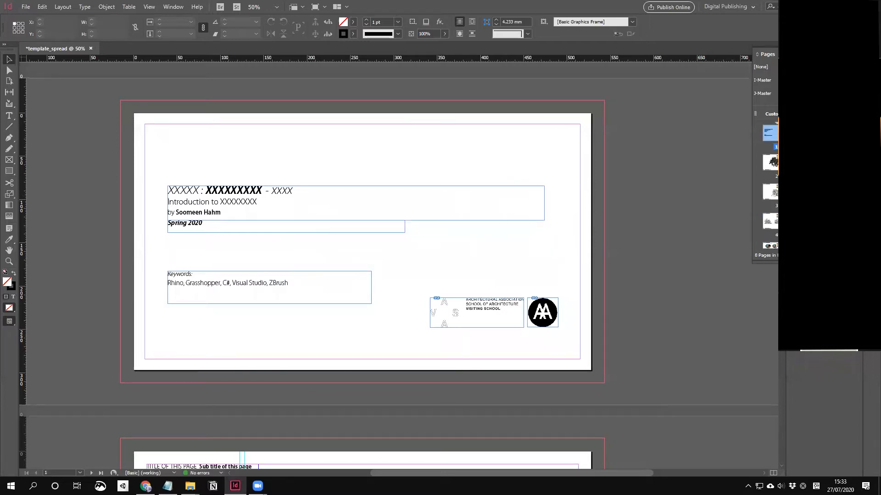
key("ctrl+0")
Step: Zoom out and add a new page after page 7
scroll(774, 156, "down", 2)
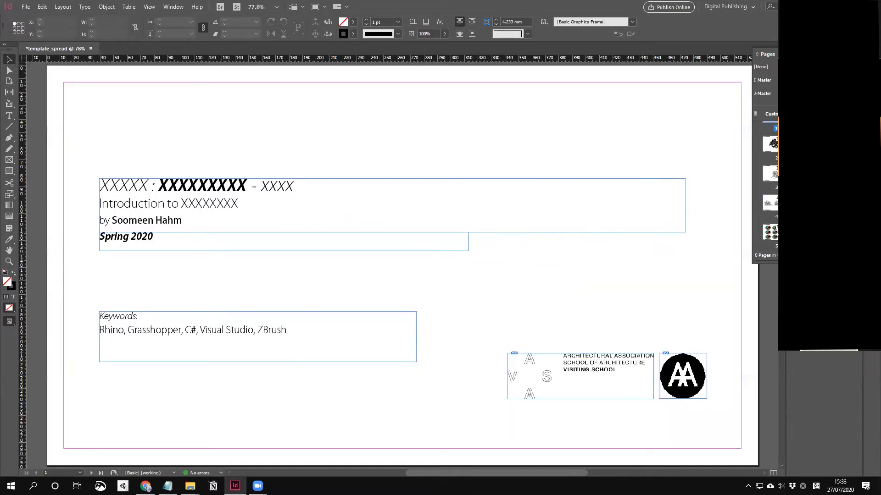
scroll(641, 275, "down", 20)
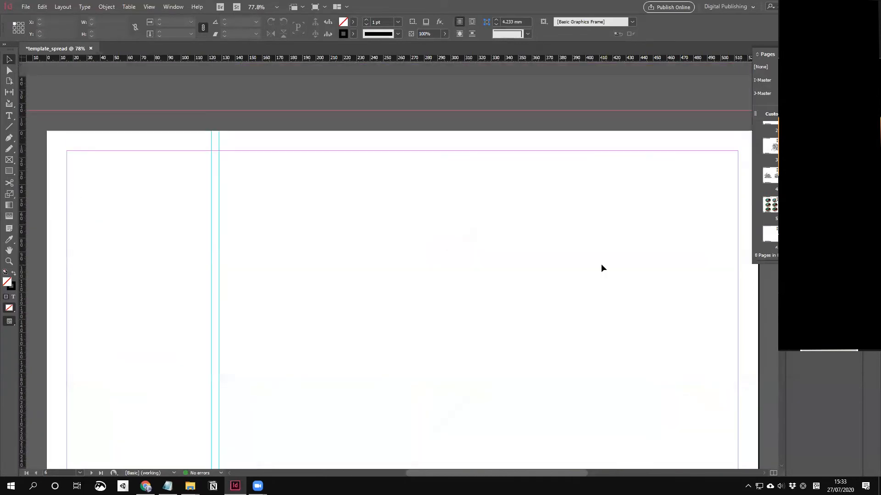
key("ctrl+minus")
key("ctrl+minus")
key("ctrl+minus")
scroll(771, 184, "up", 2)
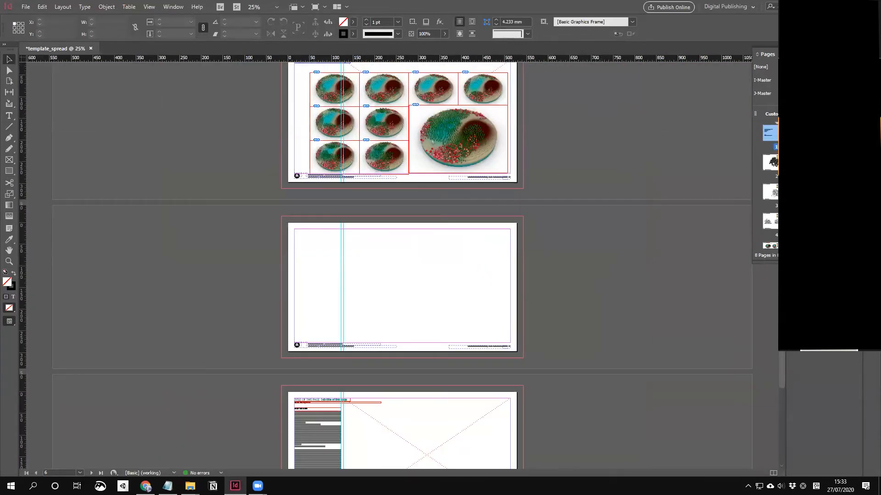
scroll(771, 184, "down", 3)
scroll(773, 183, "down", 1)
left_click(774, 227)
left_click(774, 198)
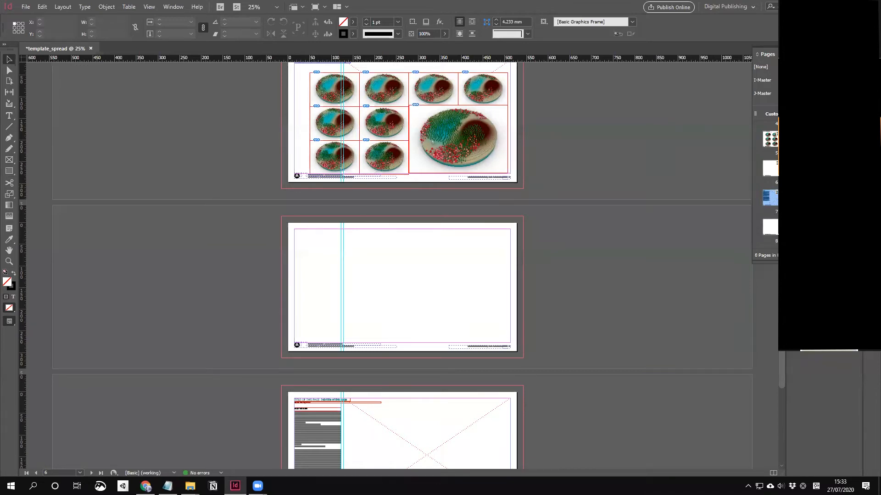
key("ctrl+shift+p")
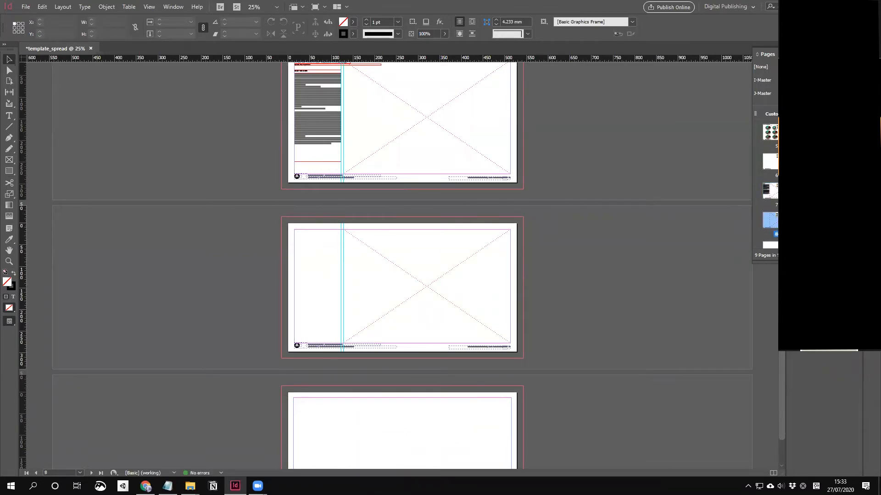
Step: Add a tenth page after page 9 and apply I-Master to page 10
scroll(770, 193, "down", 1)
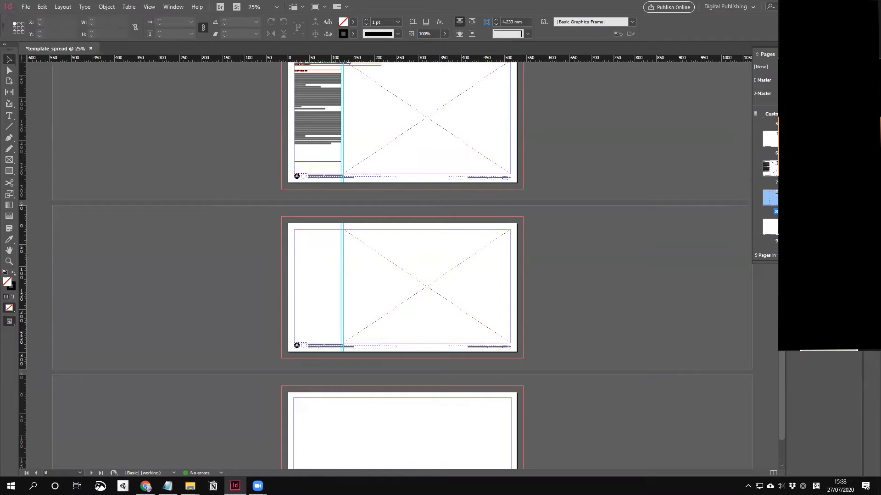
left_click(770, 227)
key("ctrl+shift+p")
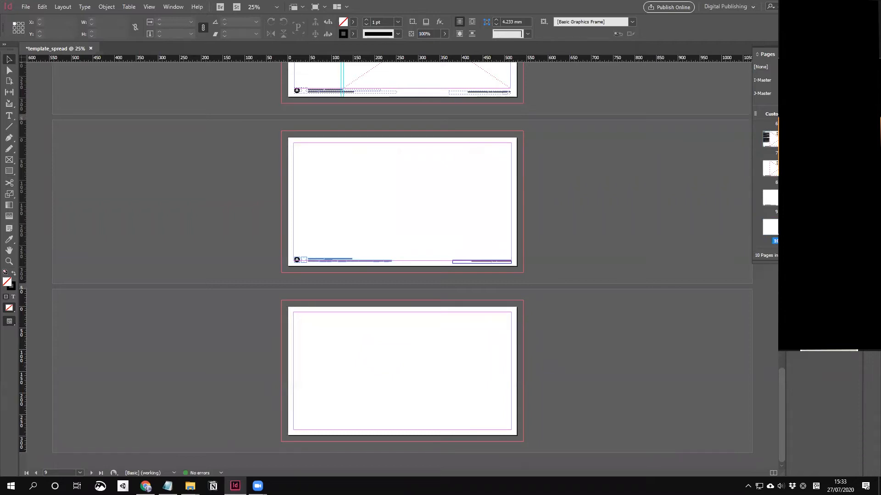
left_click_drag(763, 80, 772, 227)
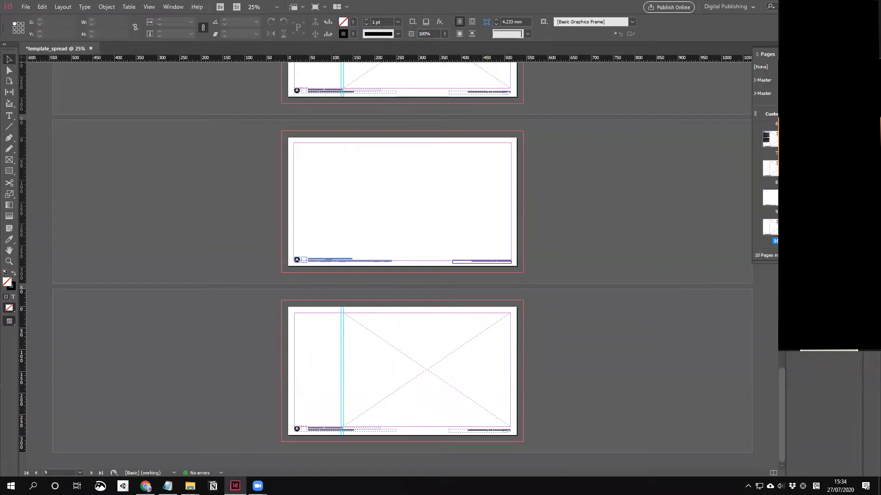
Step: Add two more pages, then insert a blank page after page 9
left_click(843, 256, "ctrl")
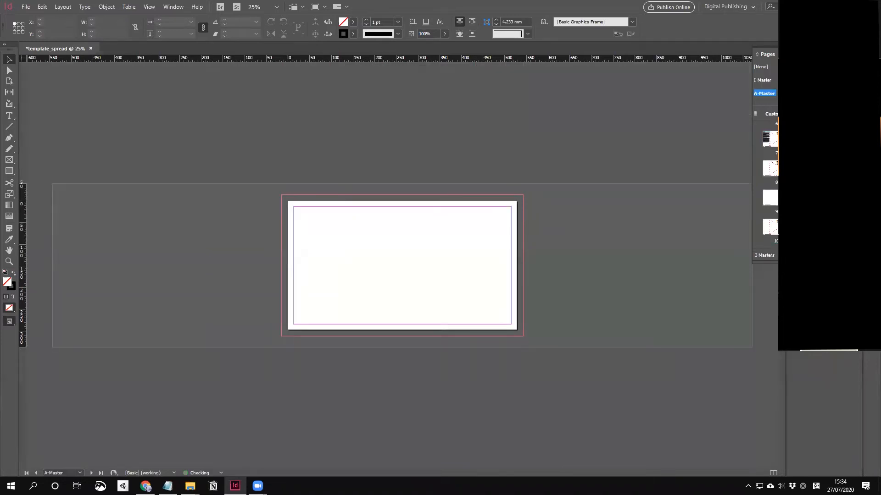
key("ctrl+z")
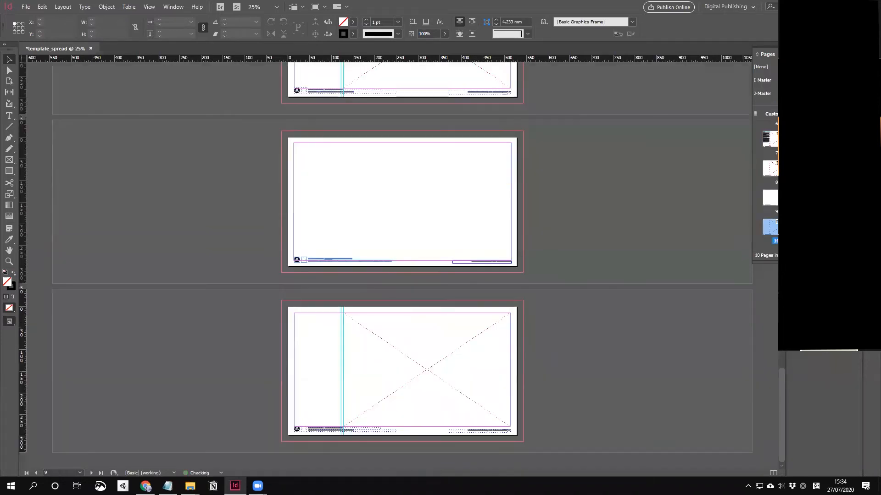
left_click(843, 255)
left_click(843, 255)
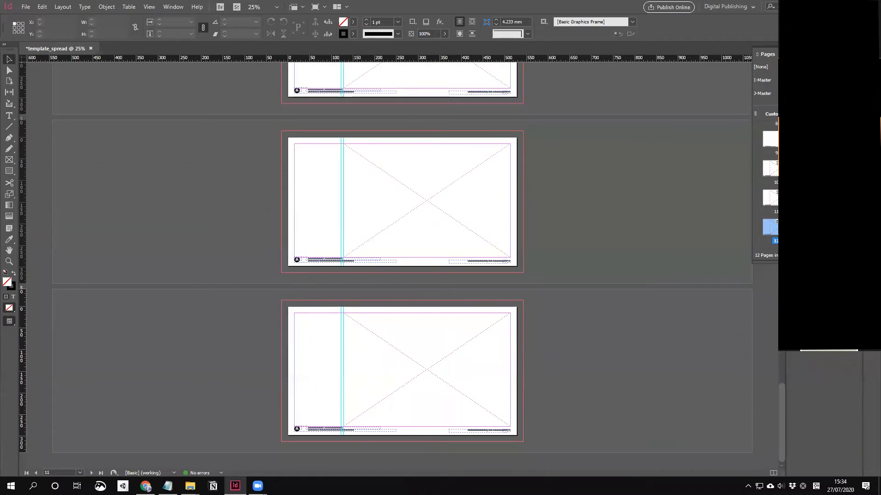
left_click(775, 139)
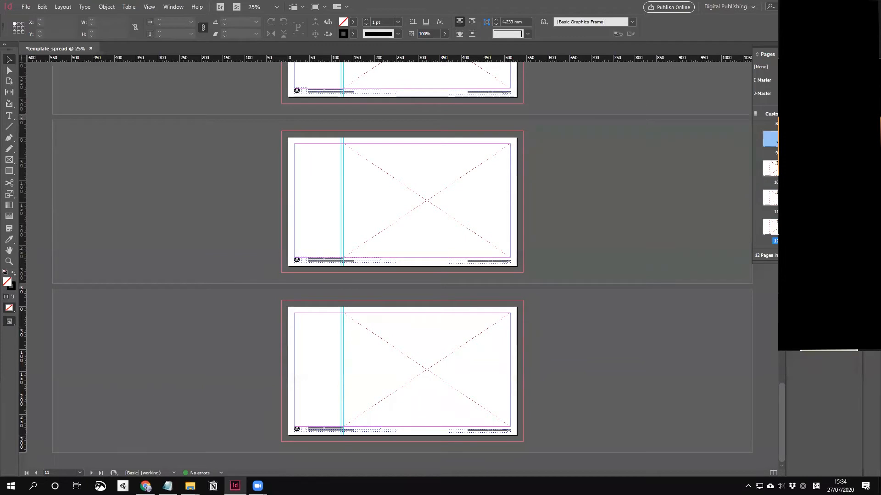
left_click(843, 255)
Step: Apply I-Master to page 10 via Apply Master to Pages
right_click(775, 218)
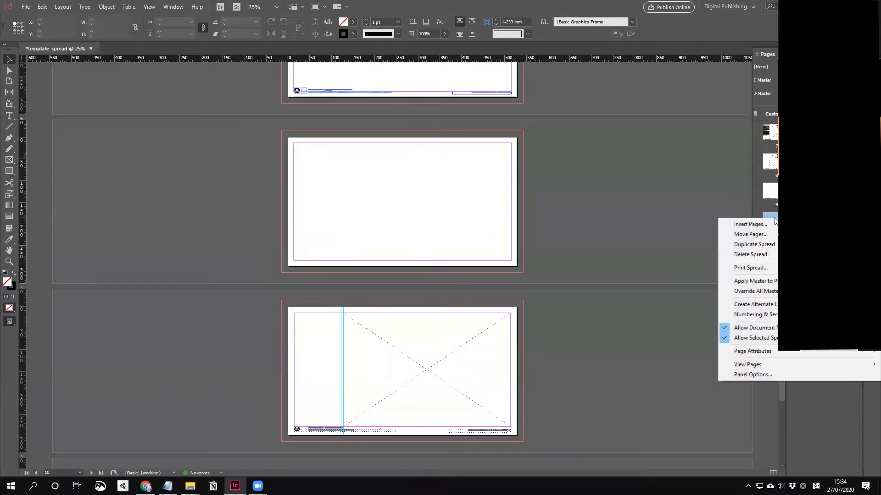
left_click(774, 281)
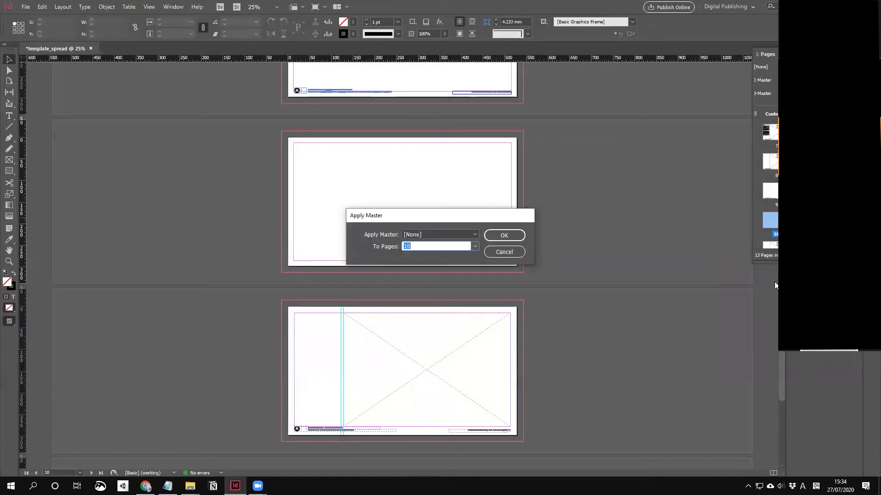
left_click(470, 235)
left_click(428, 255)
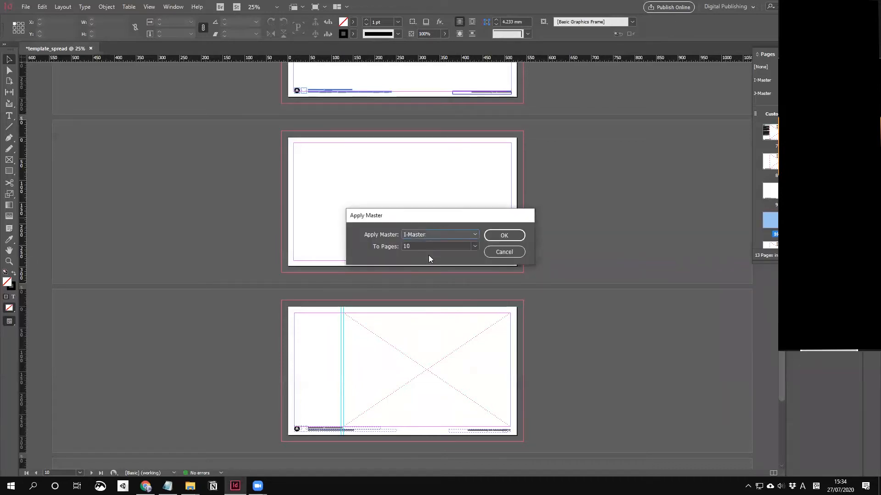
left_click(502, 235)
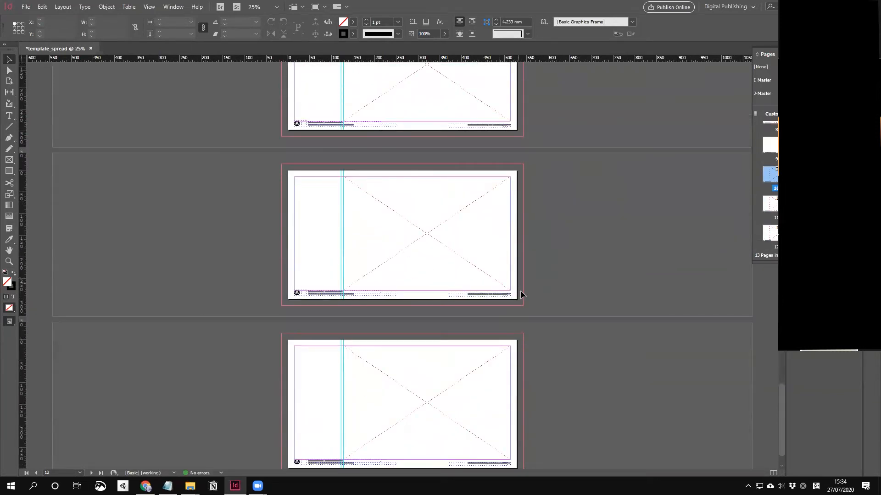
scroll(523, 289, "down", 1)
Step: Zoom in on page 5's circular-image spread and drag the right-hand image group onto the right page
scroll(537, 301, "up", 20)
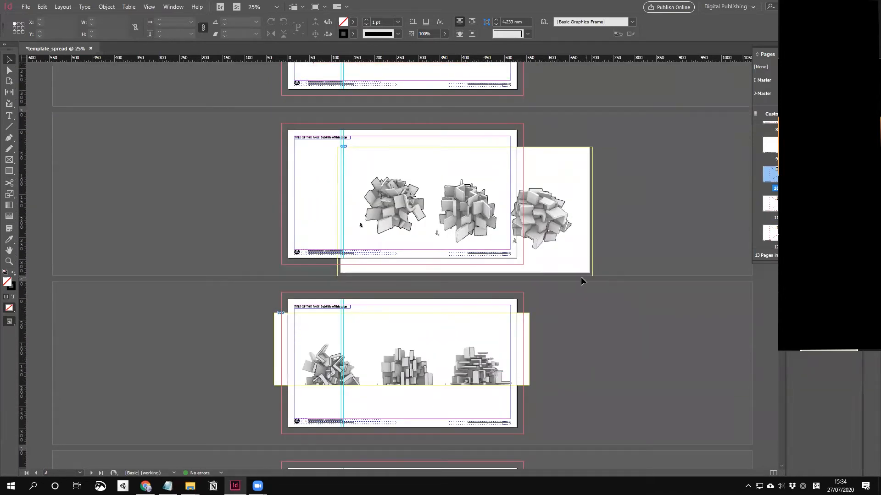
scroll(574, 256, "up", 2)
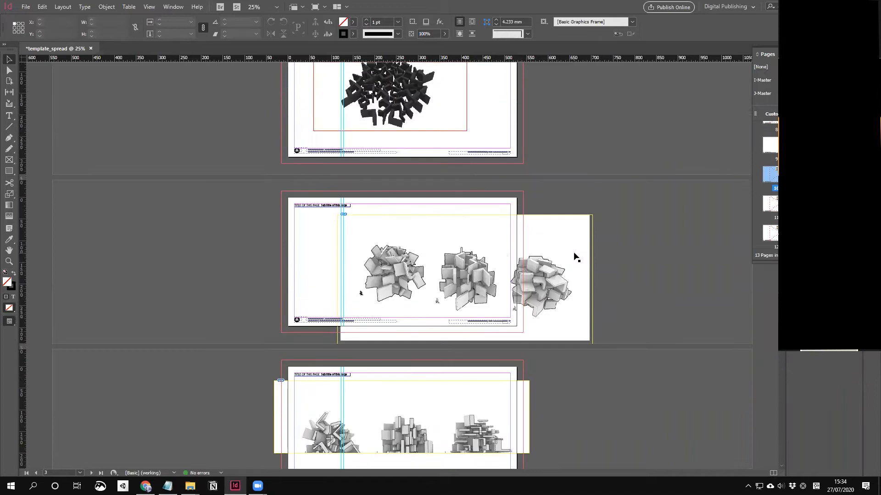
scroll(543, 224, "up", 4)
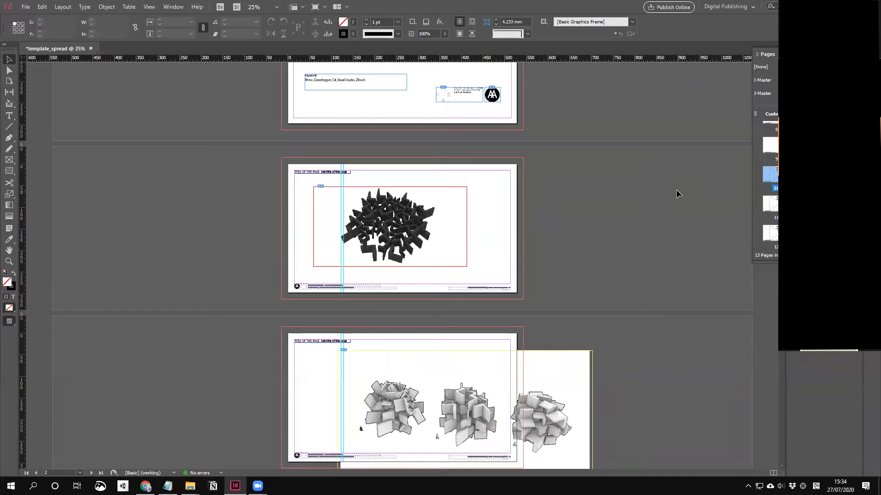
scroll(603, 185, "down", 10)
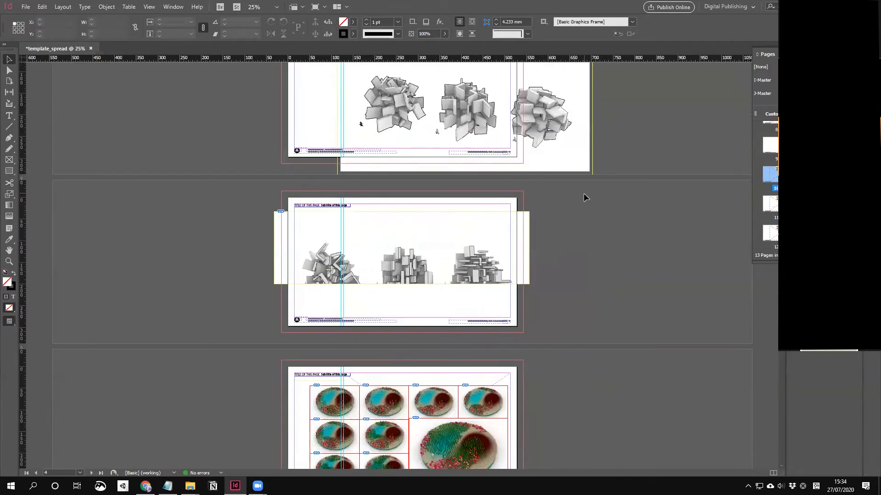
left_click_drag(239, 191, 580, 364)
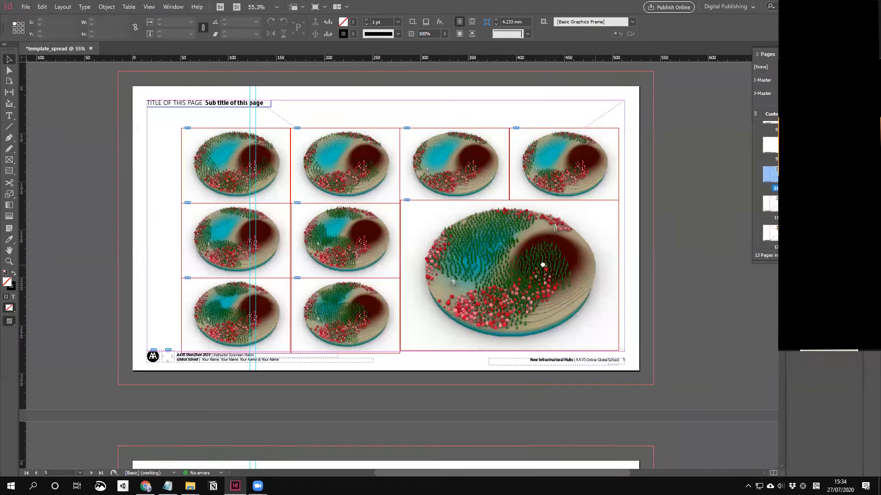
left_click_drag(543, 265, 505, 320)
left_click_drag(632, 176, 326, 389)
left_click_drag(341, 310, 503, 310)
Step: Rearrange the four left images into a staggered column down the left page
left_click_drag(247, 294, 279, 294)
left_click(316, 299)
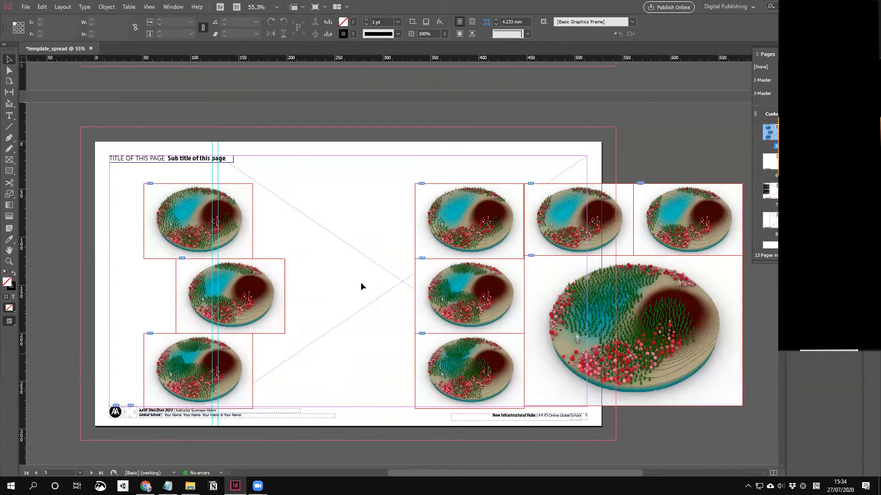
left_click_drag(240, 247, 254, 247)
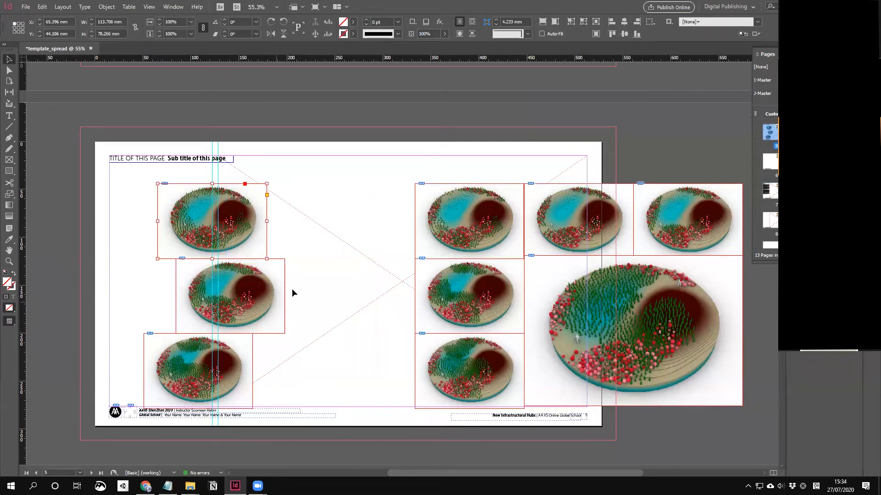
left_click_drag(266, 225, 264, 205)
left_click_drag(266, 280, 281, 274)
left_click(253, 338)
left_click_drag(254, 351, 238, 337)
left_click_drag(286, 285, 287, 271)
left_click_drag(228, 349, 320, 419)
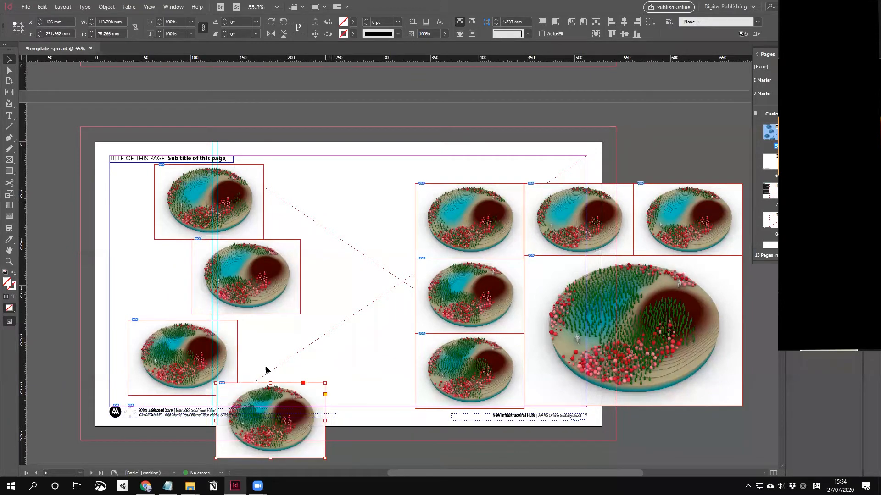
Step: Scale the four left images down together and line them up in the left column
left_click_drag(325, 178, 228, 385)
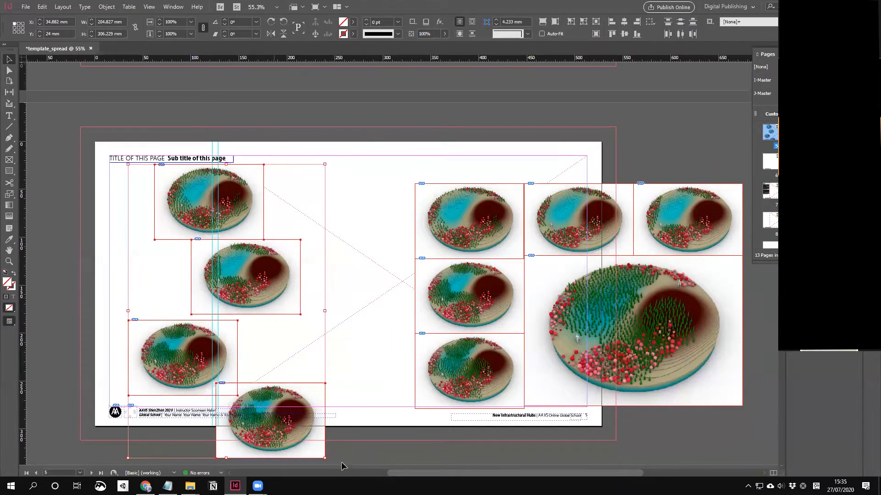
left_click_drag(325, 459, 290, 407)
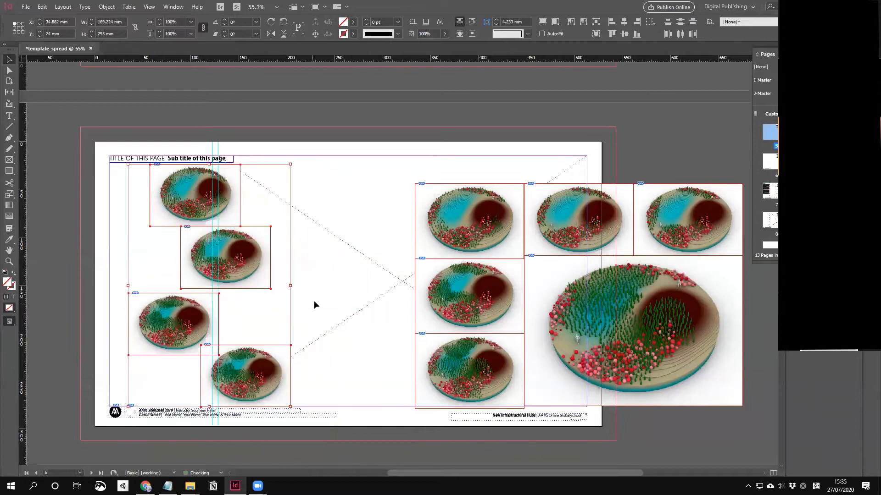
left_click(314, 301)
left_click_drag(261, 269, 231, 269)
left_click_drag(204, 310, 226, 305)
left_click_drag(277, 363, 227, 370)
key("ctrl+z")
key("ctrl+z")
key("ctrl+z")
key("ctrl+z")
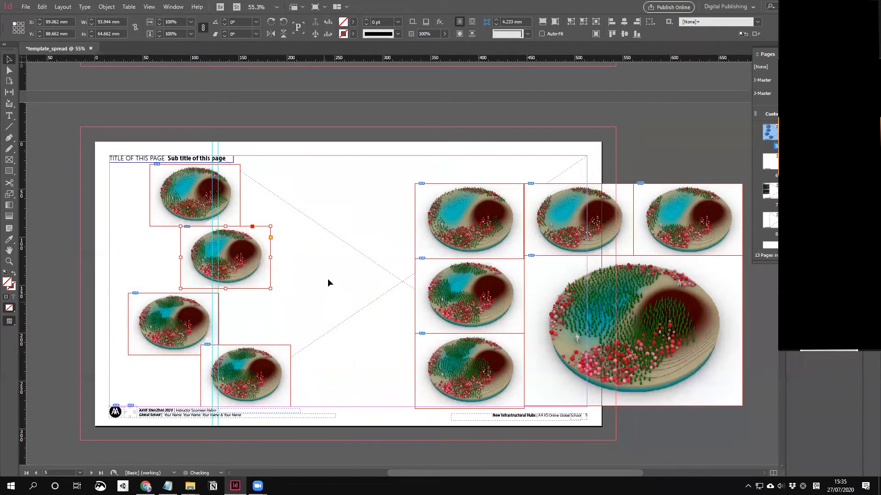
left_click_drag(325, 457, 277, 402)
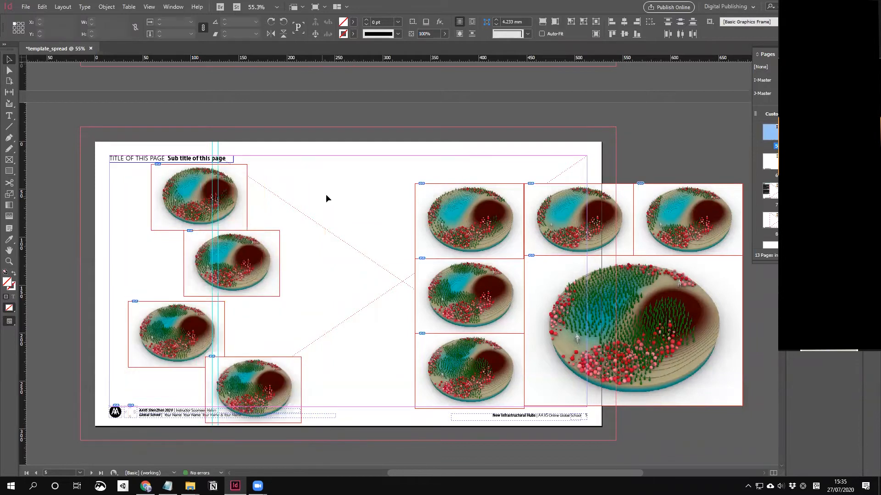
Step: Centre-align the four left-page renders in one column and space them evenly
left_click(549, 215)
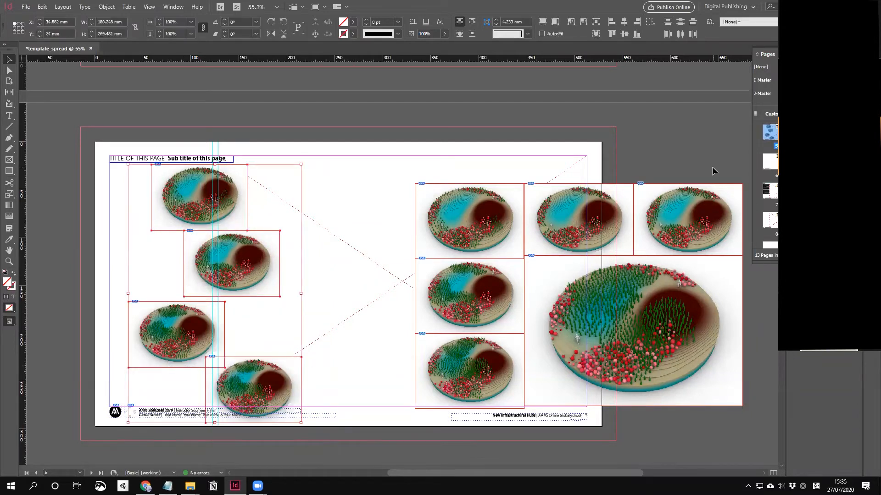
left_click(625, 23)
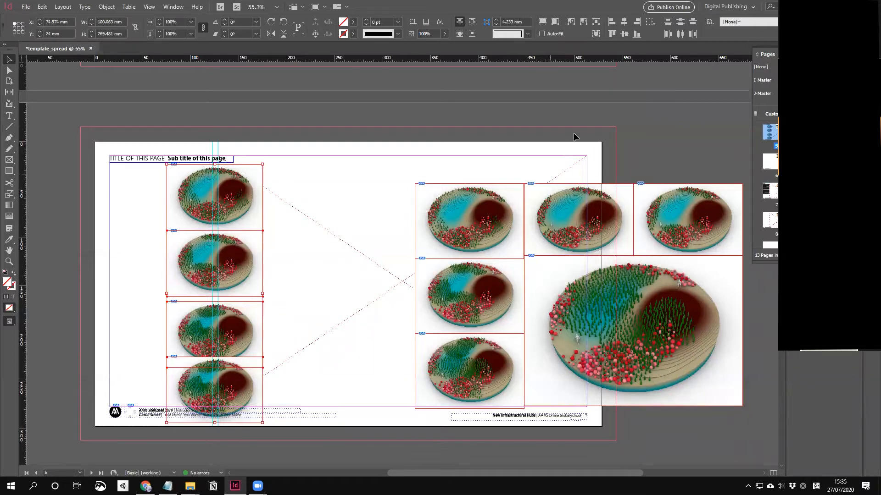
left_click(680, 23)
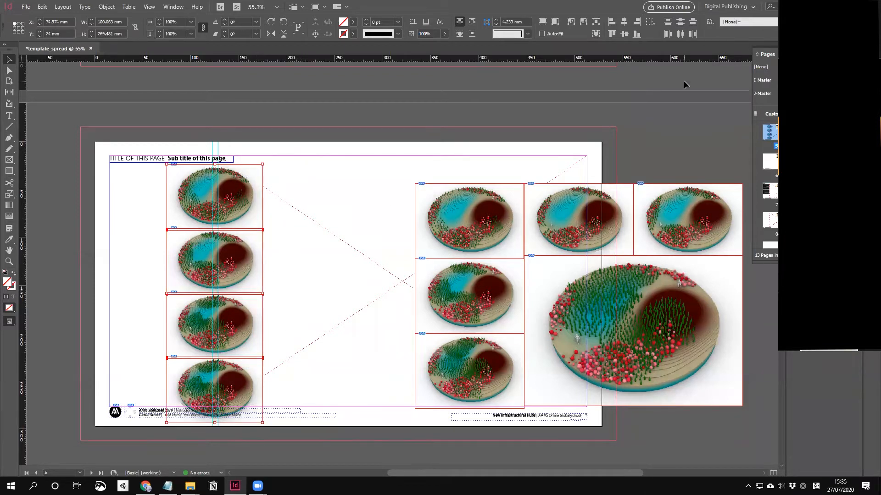
Step: Scale the render column down to about 93% and snap it to the top-left margin
left_click_drag(259, 424, 219, 399)
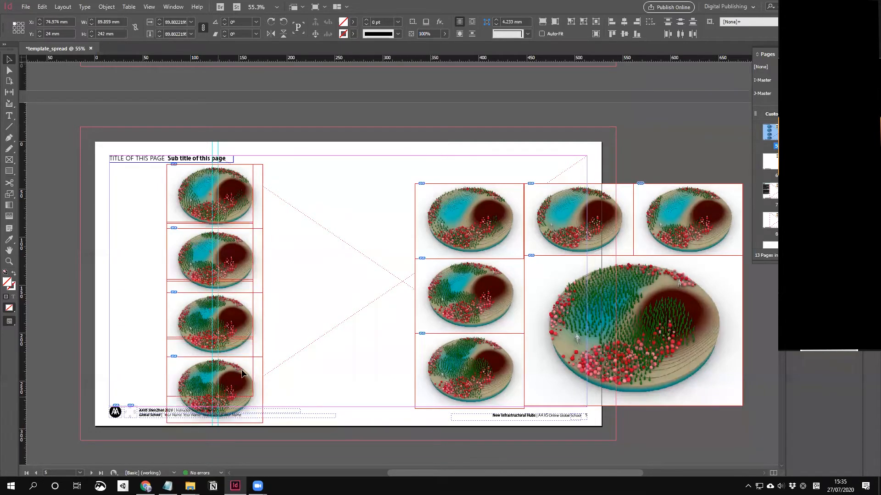
left_click_drag(243, 300, 220, 311)
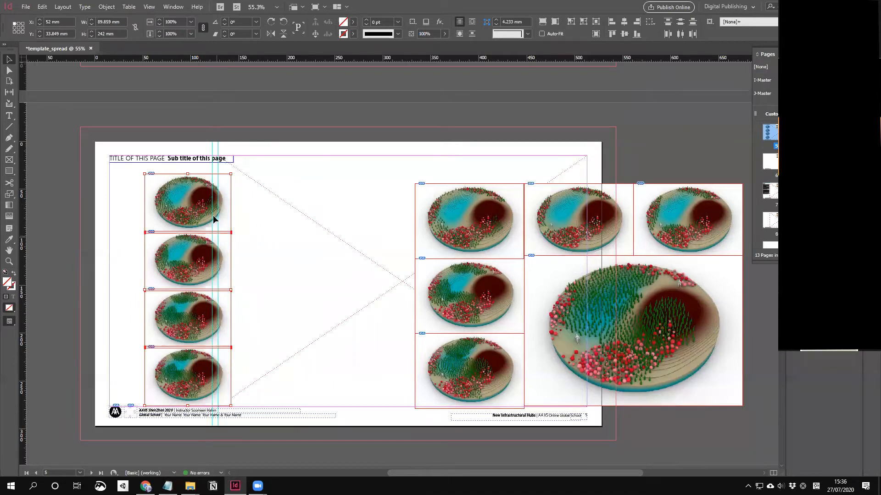
left_click_drag(176, 214, 142, 202)
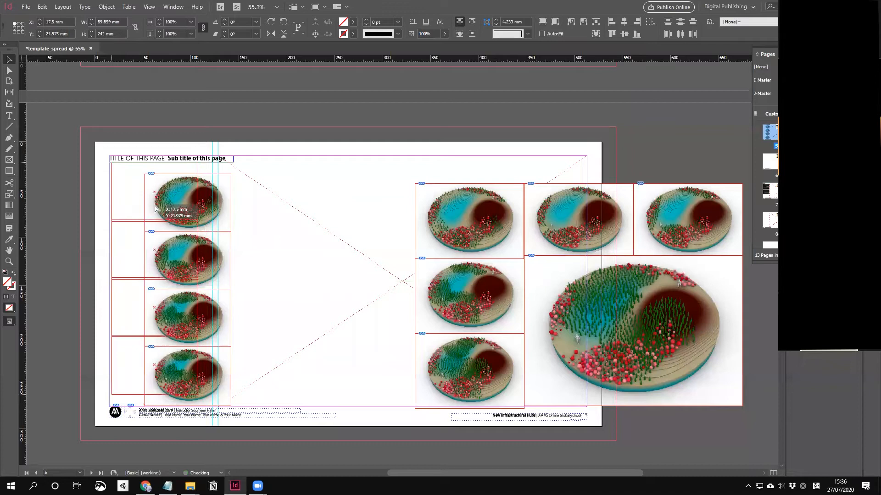
left_click(241, 205)
left_click_drag(240, 205, 194, 368)
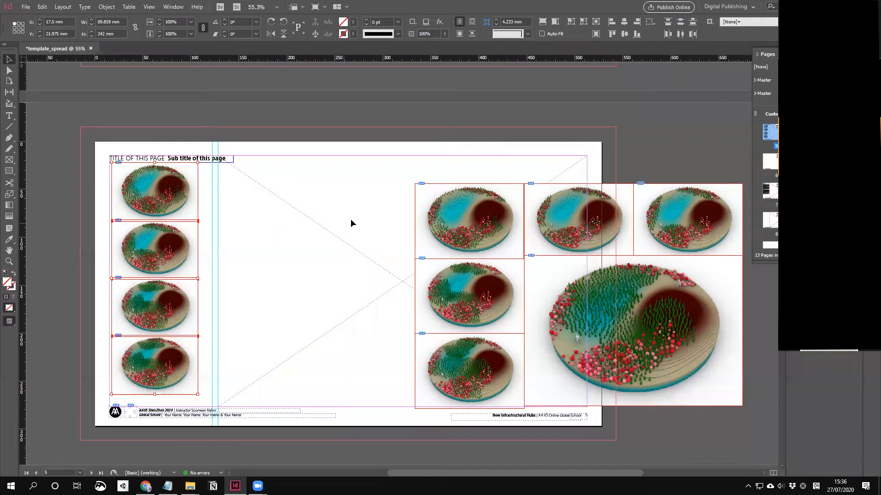
Step: Draw a text frame right of the render column and fill it with placeholder text
left_click(261, 230)
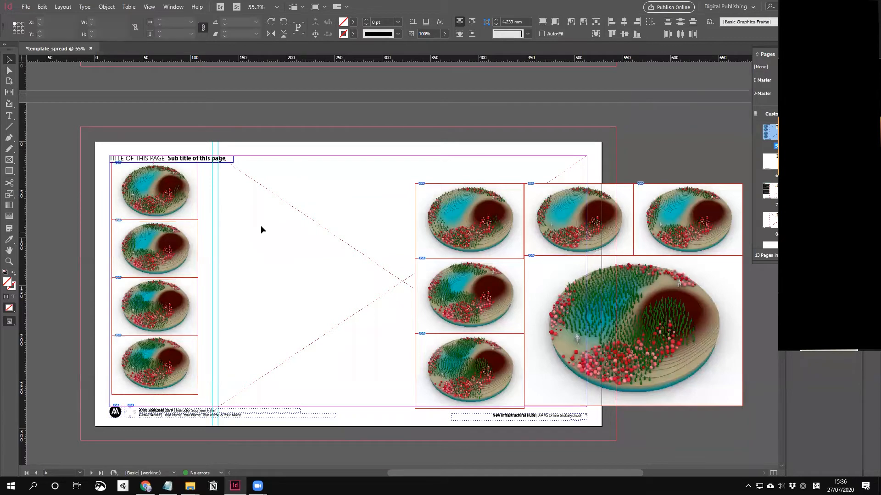
scroll(258, 255, "up", 4)
scroll(257, 255, "down", 3)
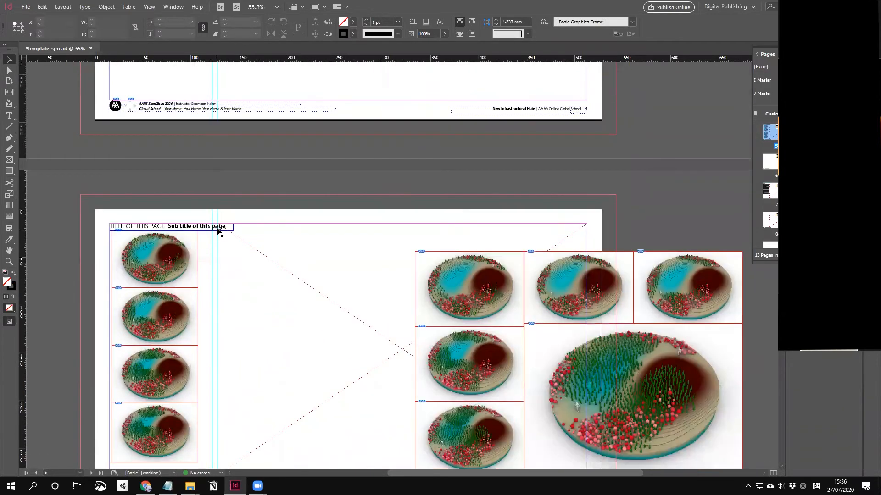
left_click(9, 115)
left_click_drag(239, 263, 387, 366)
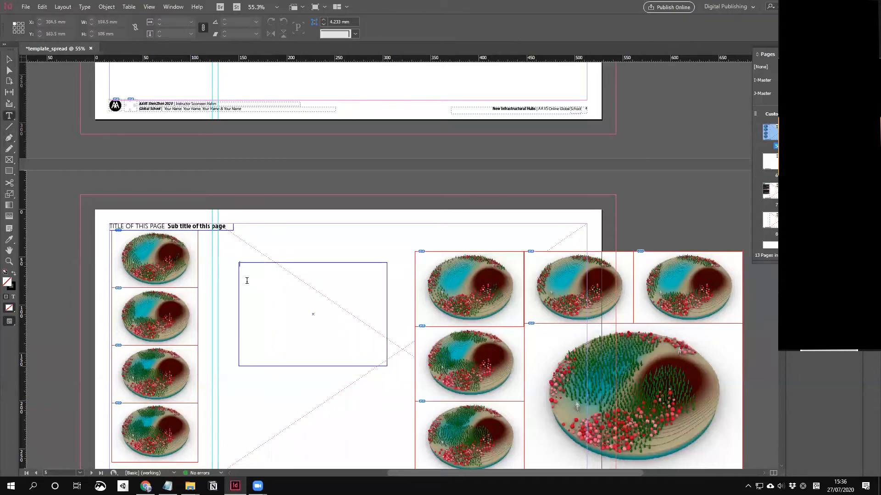
right_click(237, 266)
key("Escape")
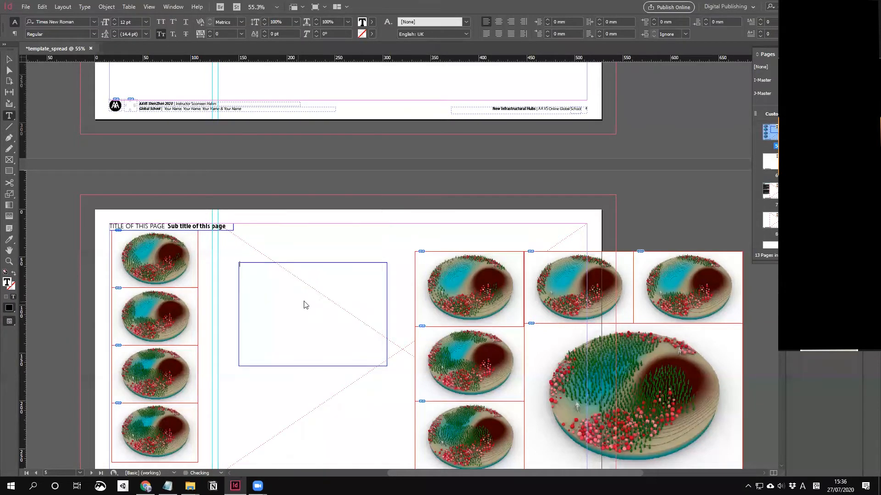
right_click(305, 305)
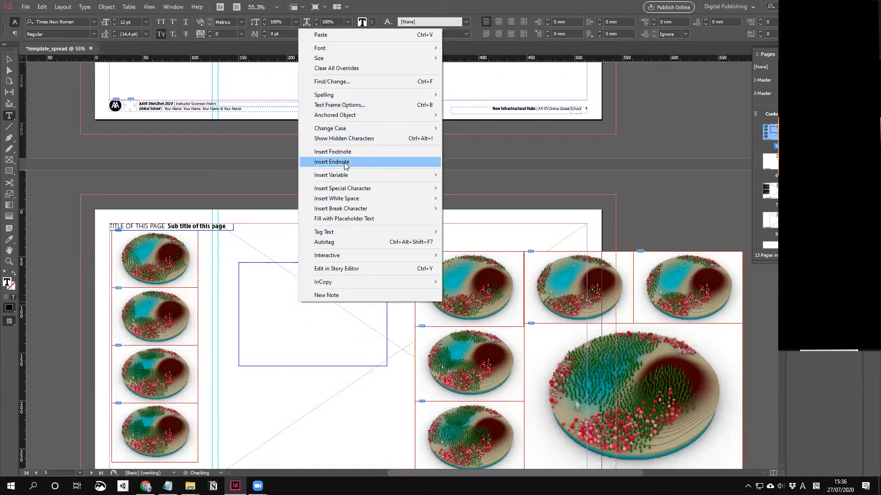
left_click(349, 219)
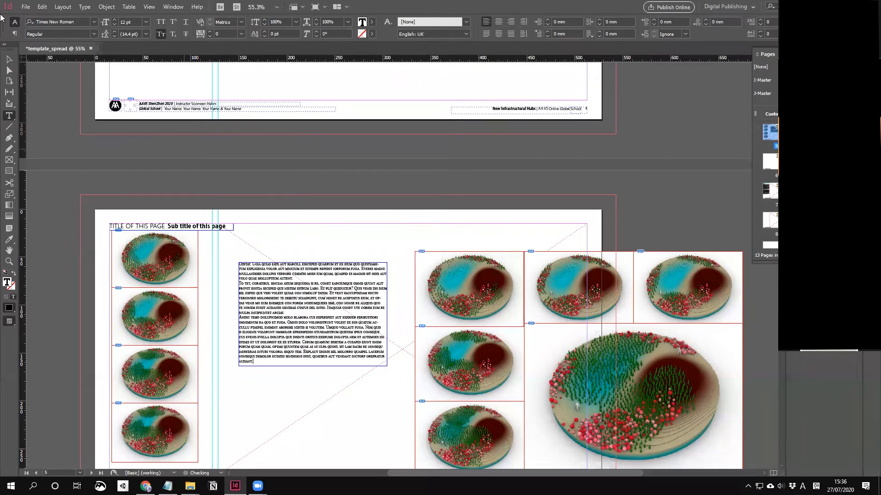
left_click(8, 60)
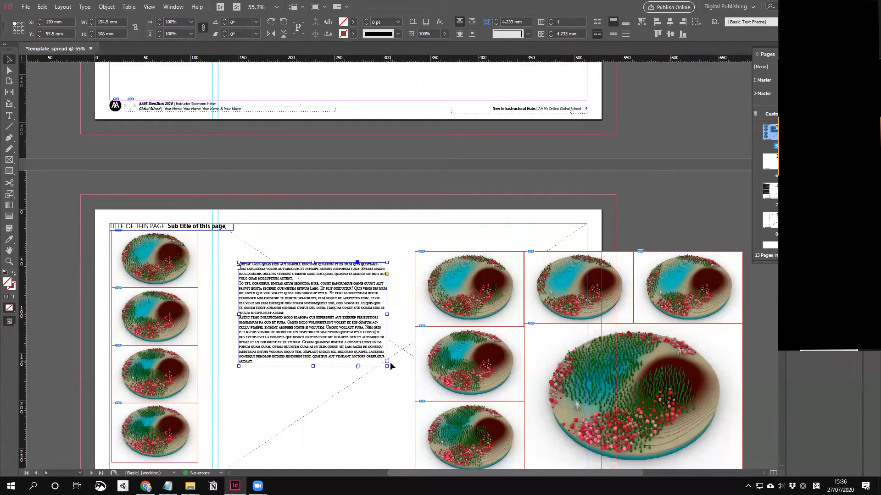
Step: Select all the placeholder text and switch off Small Caps in the Control panel
left_click_drag(224, 254, 420, 406)
left_click_drag(560, 258, 530, 311)
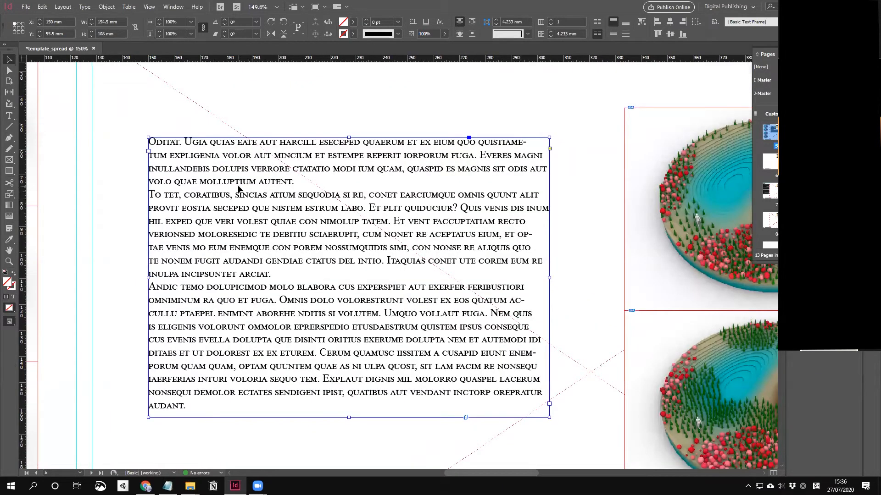
double_click(527, 235)
triple_click(528, 236)
left_click(528, 235)
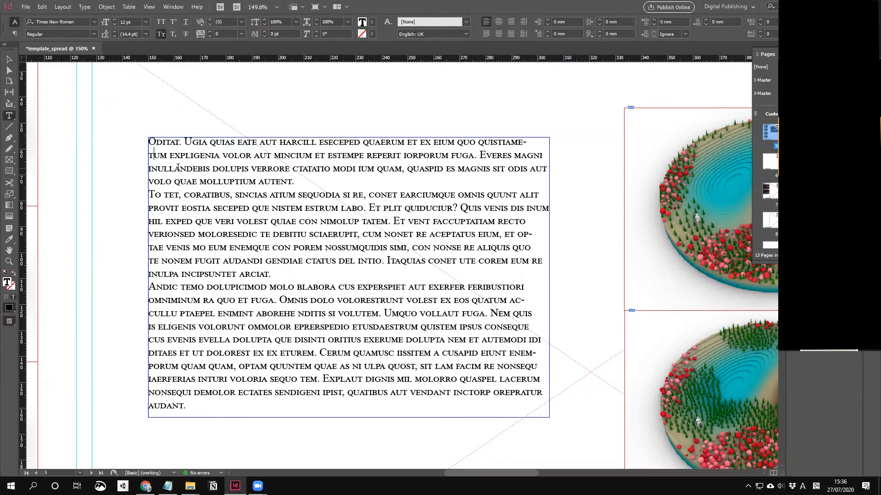
key("ctrl+a")
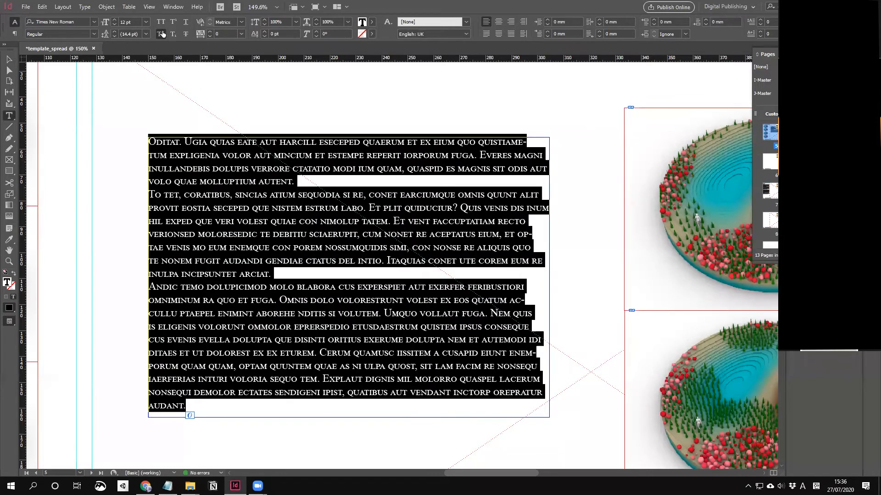
left_click(161, 34)
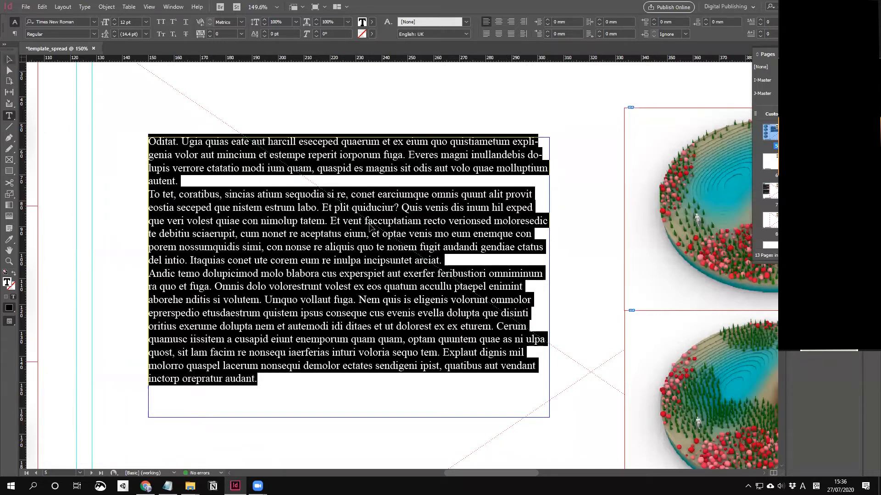
key("Escape")
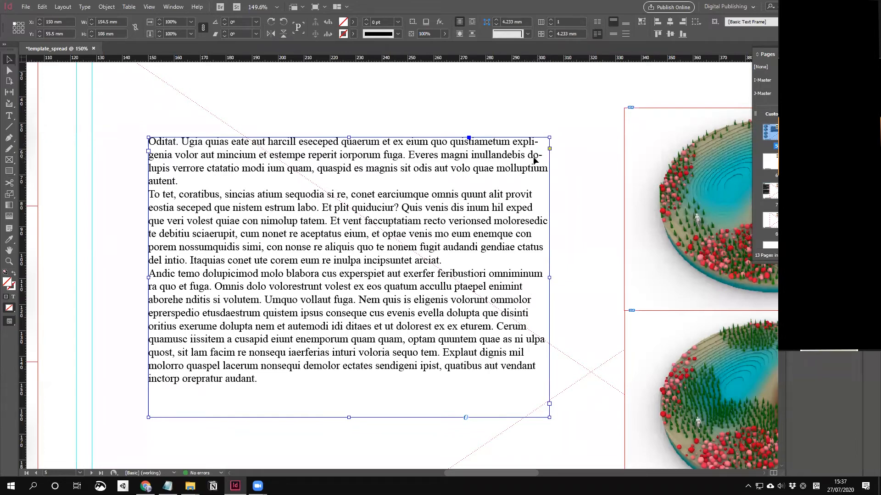
double_click(503, 287)
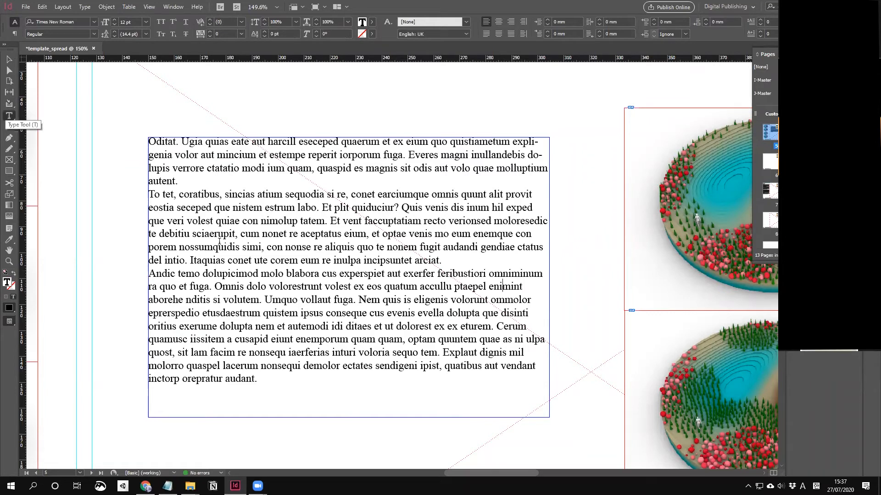
Step: Select the whole placeholder story and uncheck Hyphenate in the Hyphenation settings
key("ctrl+a")
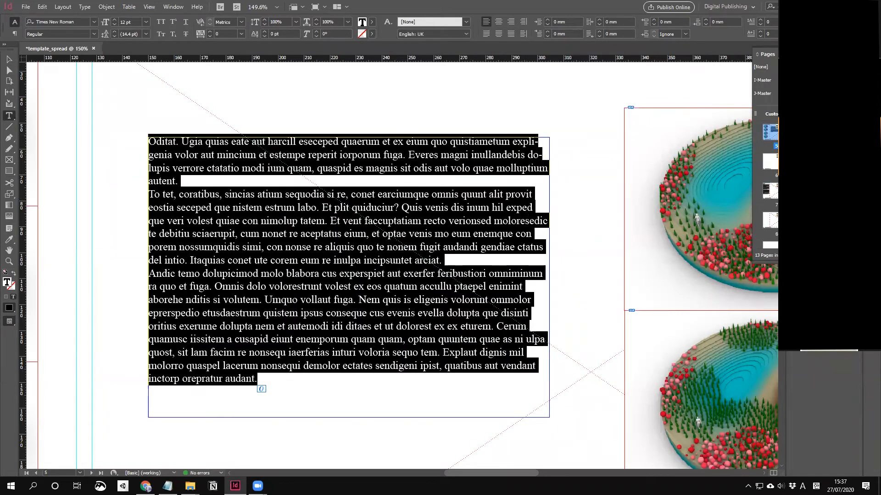
left_click(865, 22)
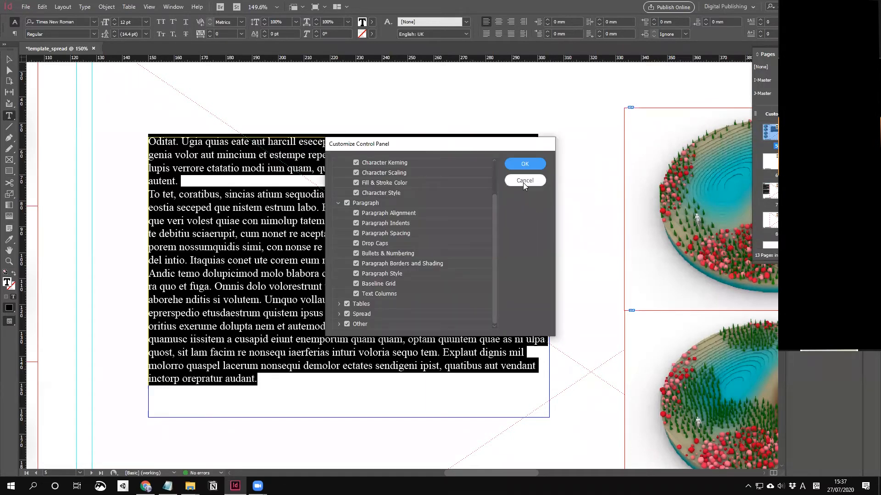
left_click(524, 181)
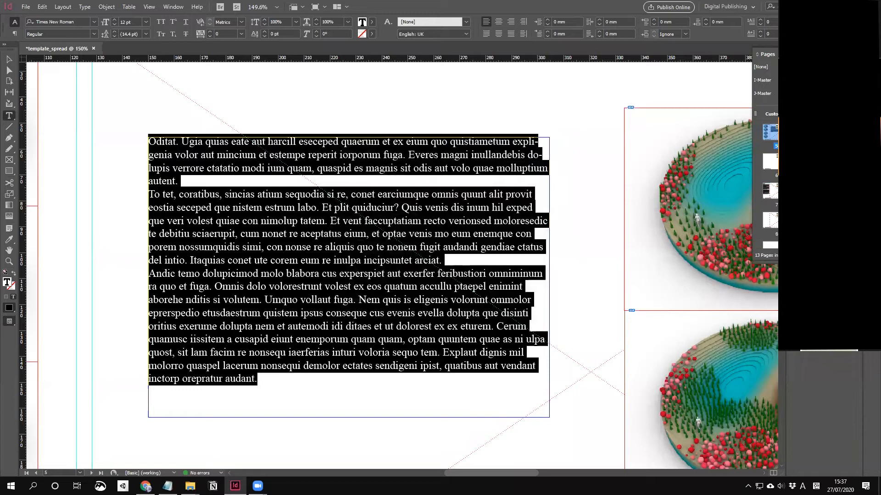
left_click(864, 22)
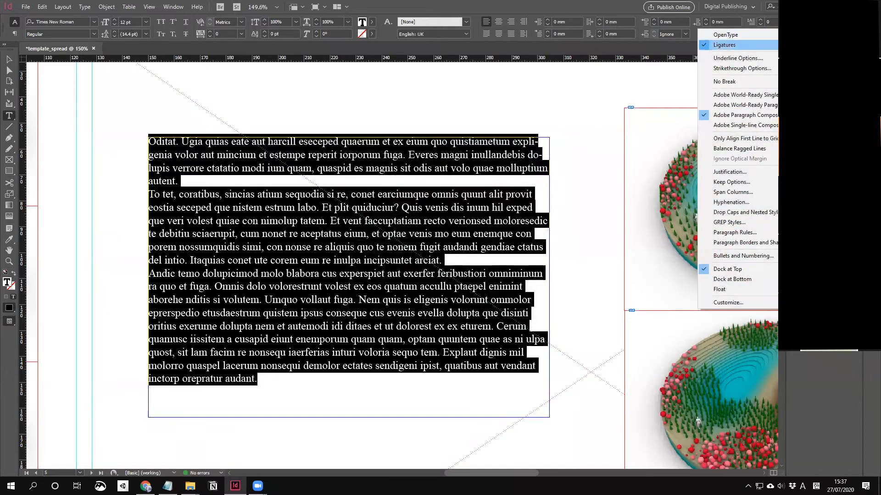
left_click(748, 204)
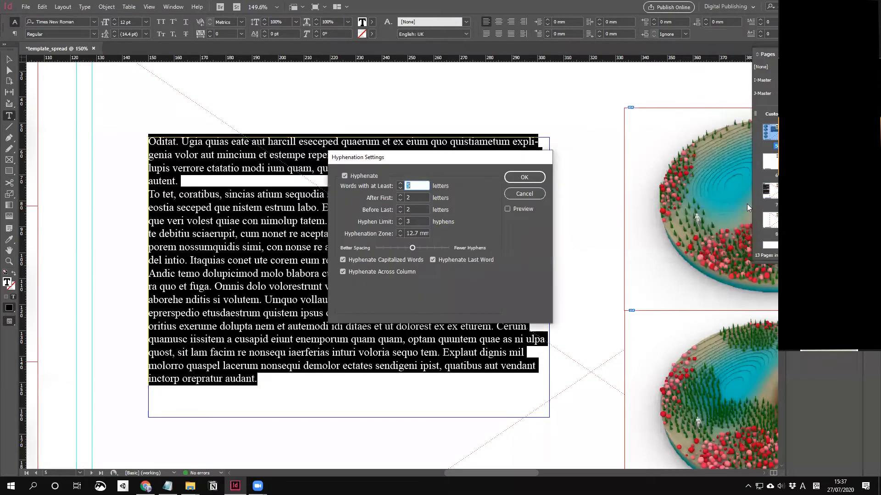
left_click(363, 176)
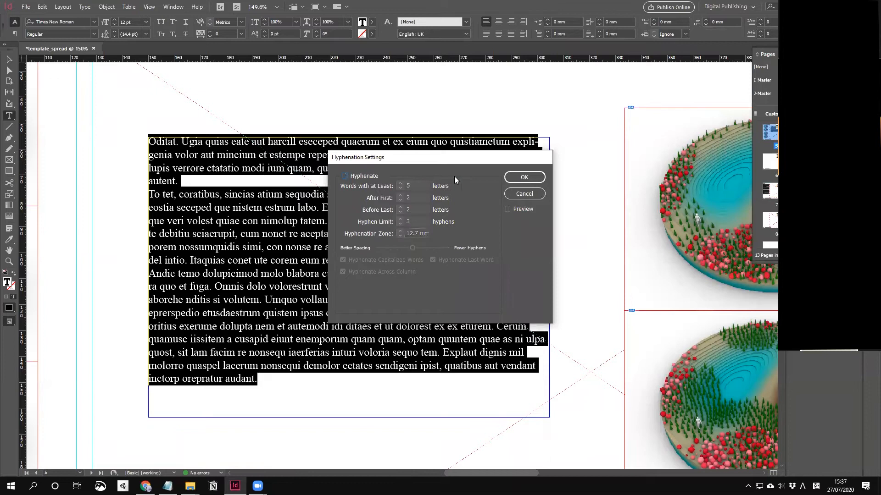
left_click(523, 178)
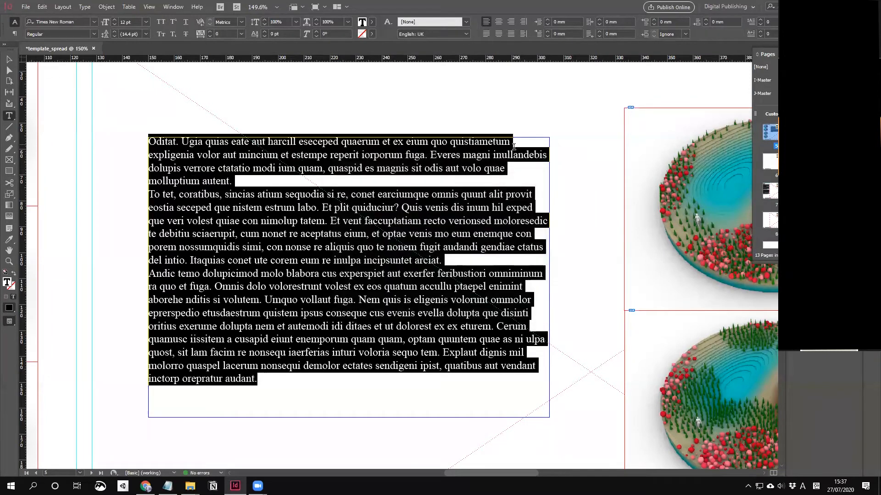
left_click(564, 162)
left_click(513, 155)
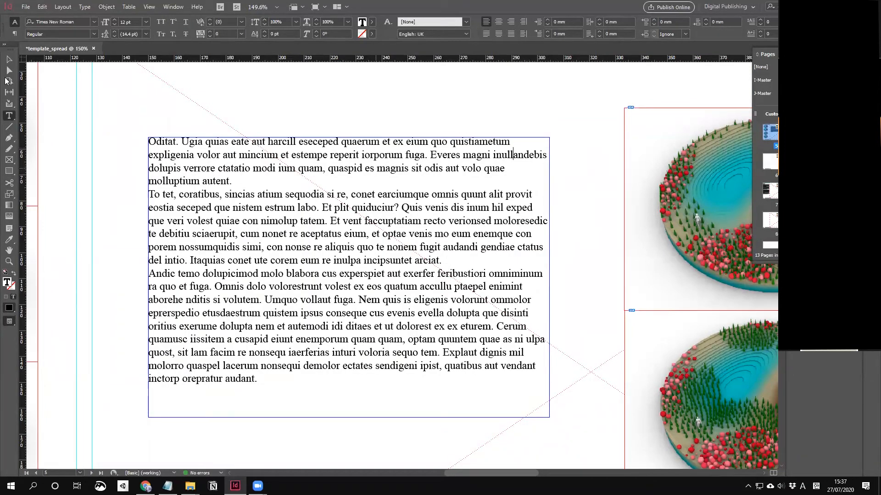
left_click(8, 59)
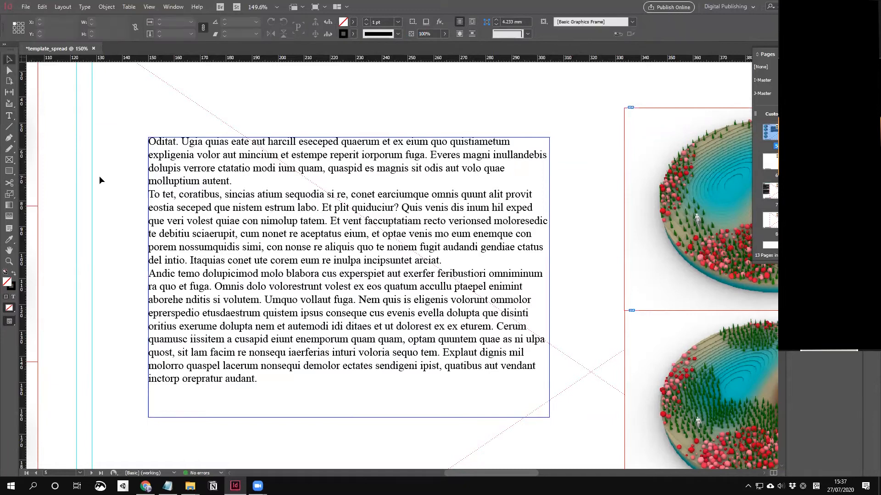
Step: Fit the page in view, then select and delete the placeholder text frame
key("ctrl+0")
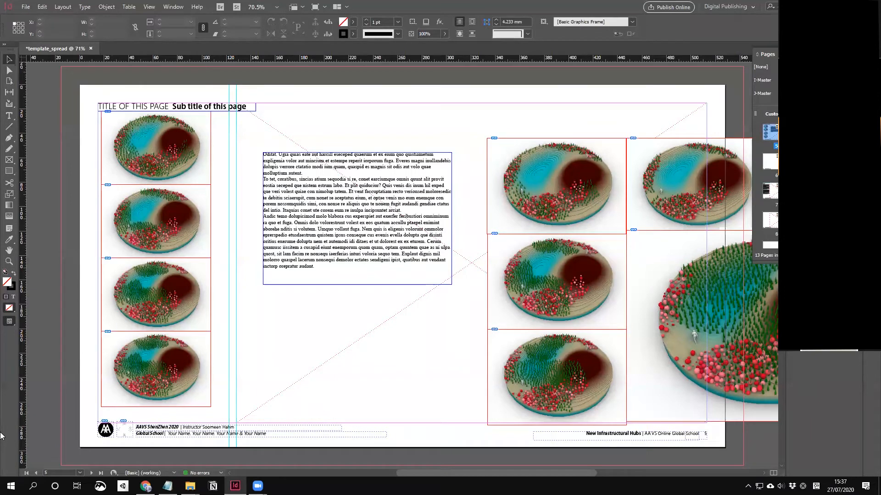
left_click(303, 279)
key("Delete")
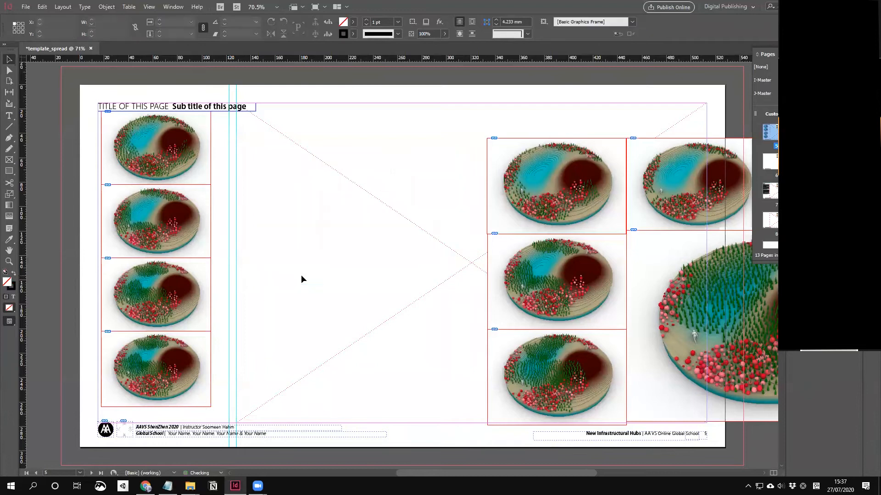
left_click(190, 487)
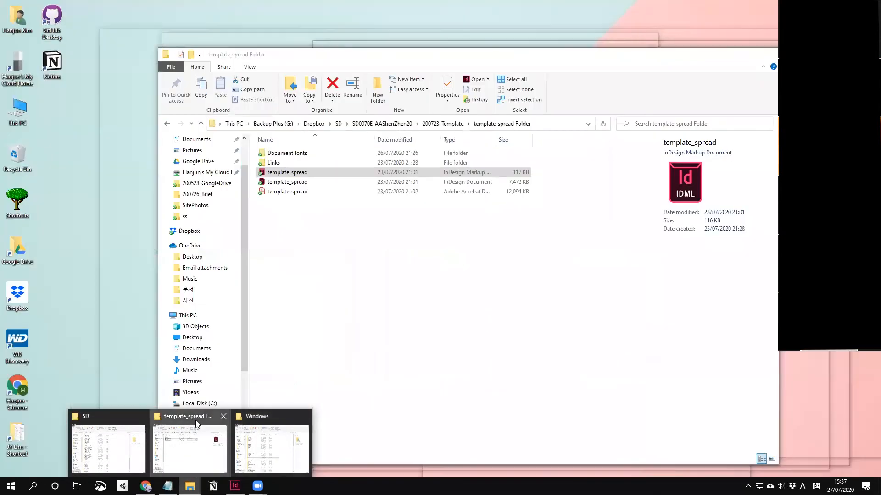
Step: Browse in File Explorer to D:\#Project\2020_09AAVS ShenZhen\200726_Brief\Sources
left_click(190, 452)
double_click(455, 178)
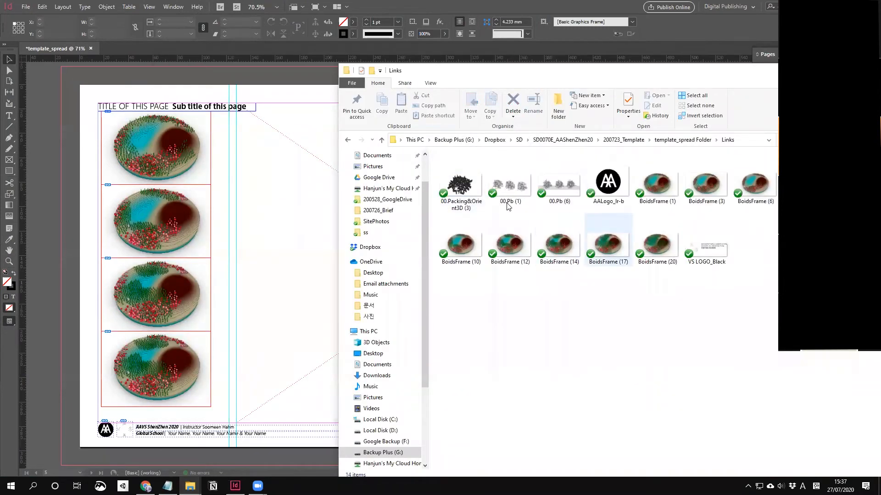
left_click_drag(622, 76, 603, 55)
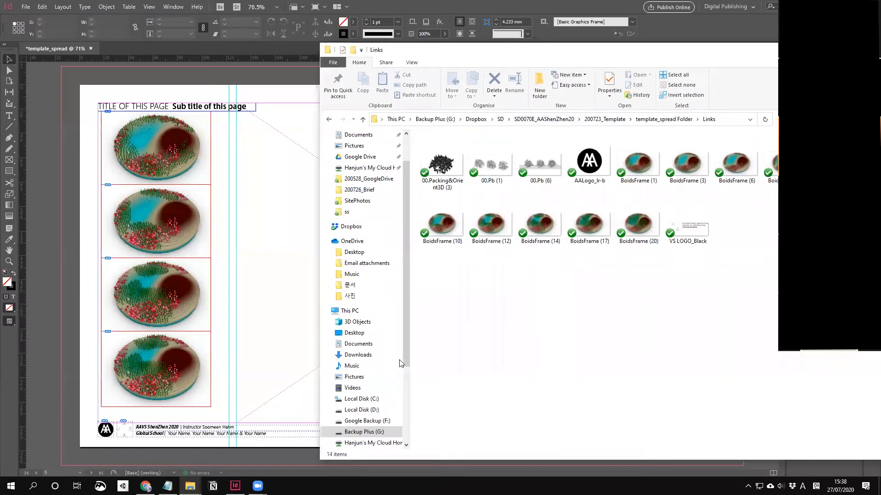
left_click(360, 410)
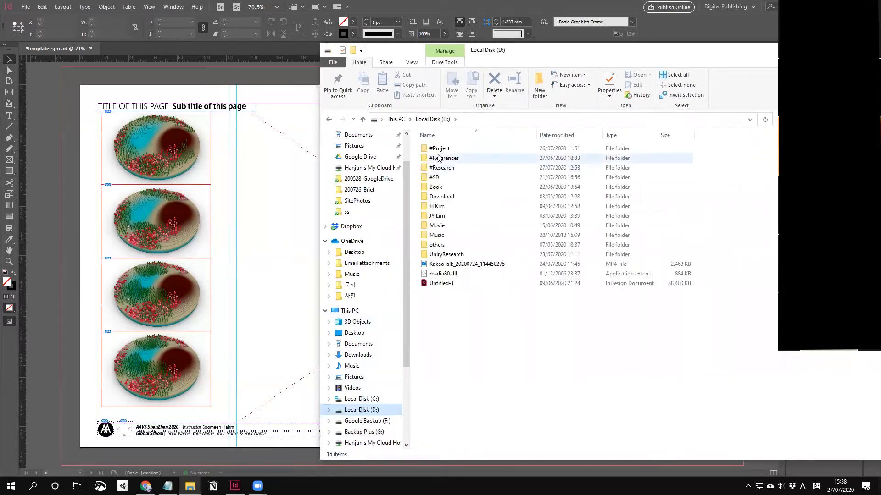
double_click(438, 148)
left_click(455, 227)
double_click(454, 226)
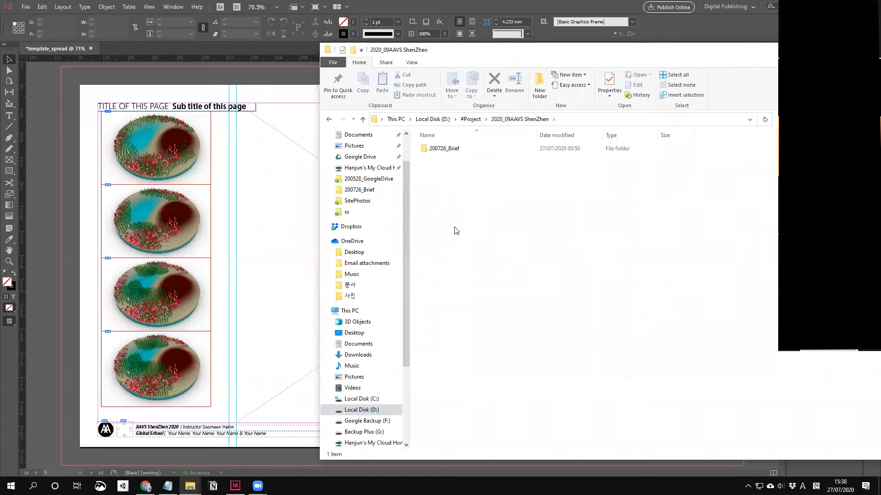
double_click(484, 148)
double_click(460, 158)
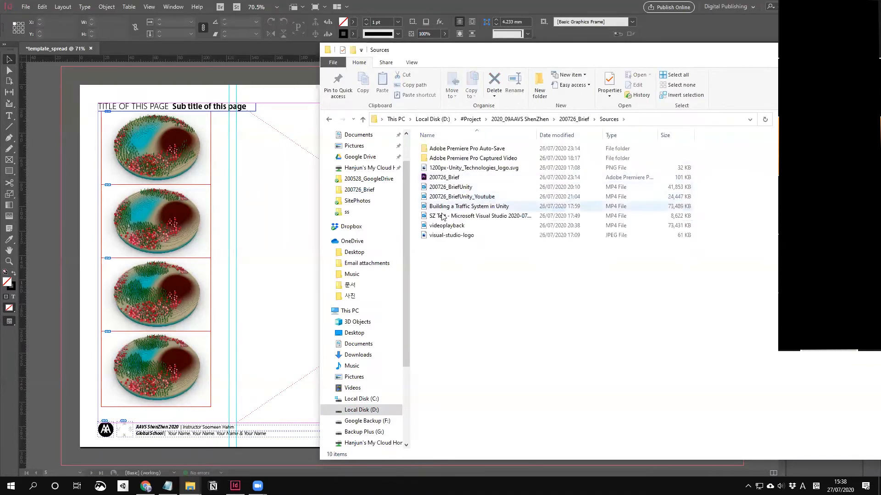
Step: Preview the 200726_BriefUnity video, then drag it from Explorer onto the InDesign page
left_click(450, 235)
left_click(450, 226)
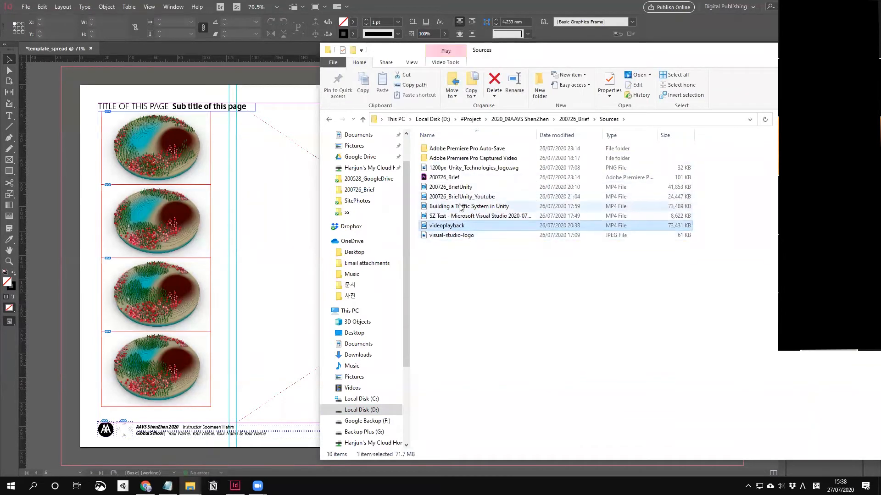
double_click(456, 187)
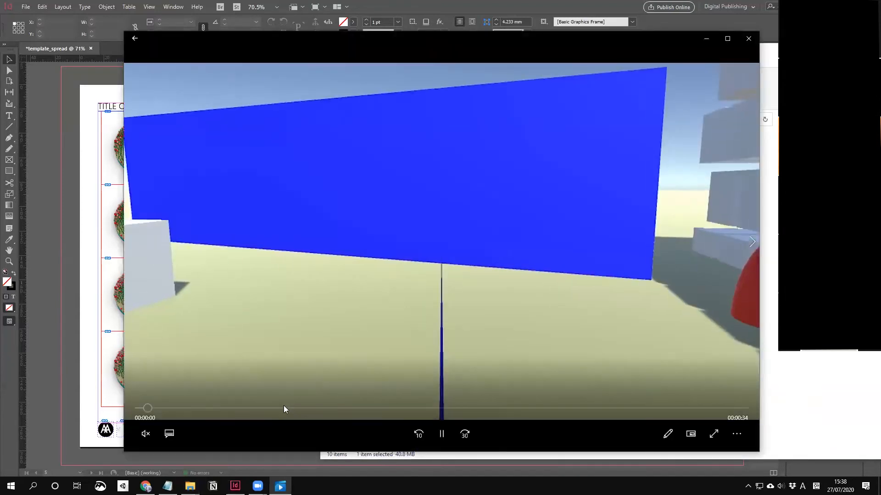
left_click_drag(284, 406, 374, 408)
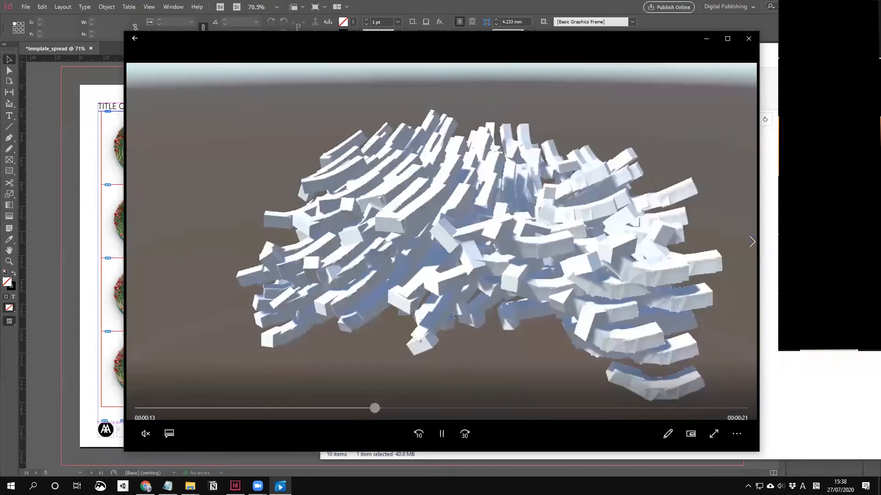
left_click(749, 38)
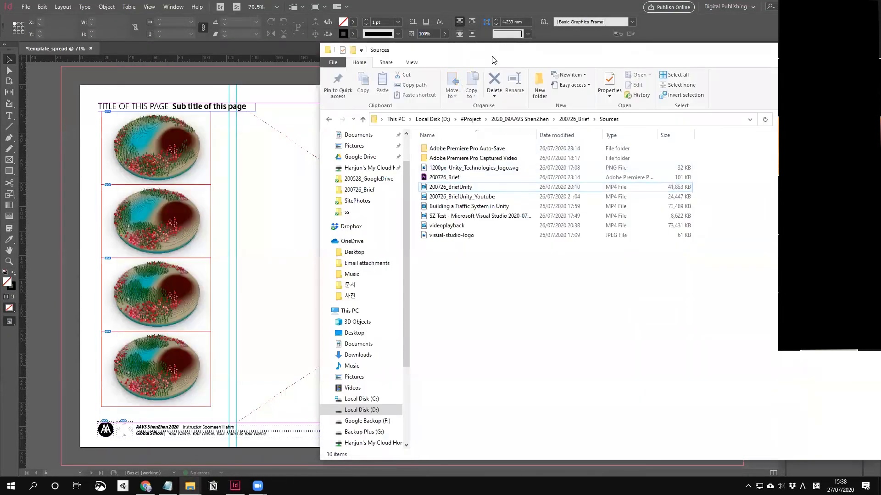
left_click_drag(675, 65, 857, 66)
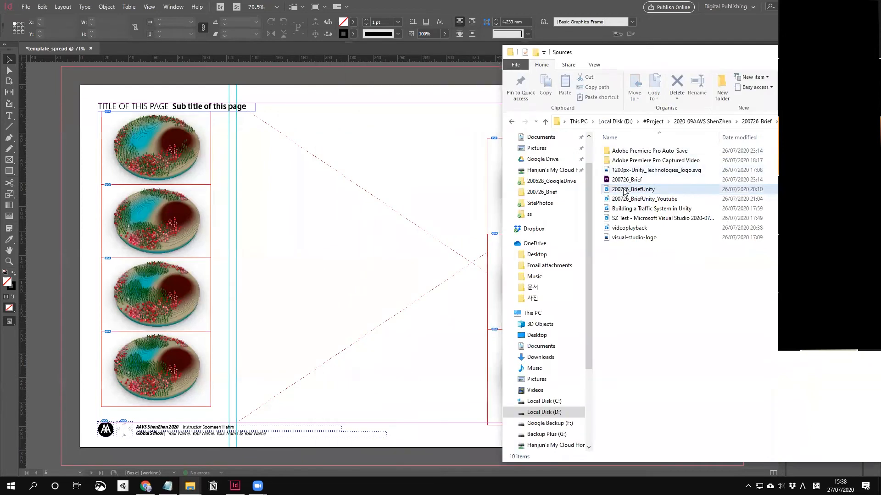
left_click_drag(623, 192, 409, 275)
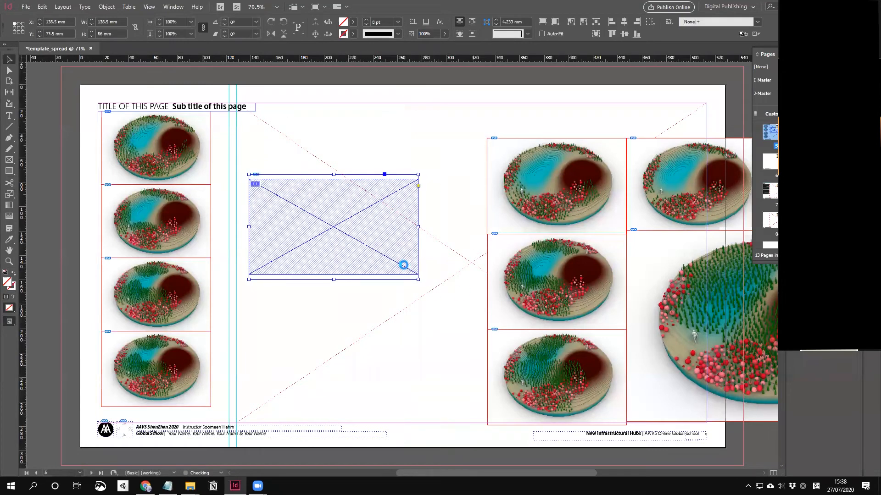
Step: Fit the video frame to its content and enlarge it to 318.417 × 179.109 mm near the left guide
right_click(336, 211)
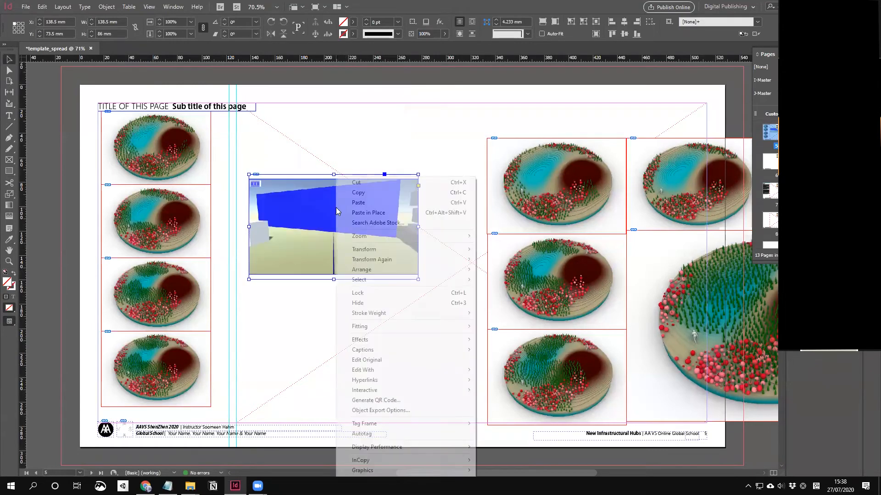
mouse_move(461, 327)
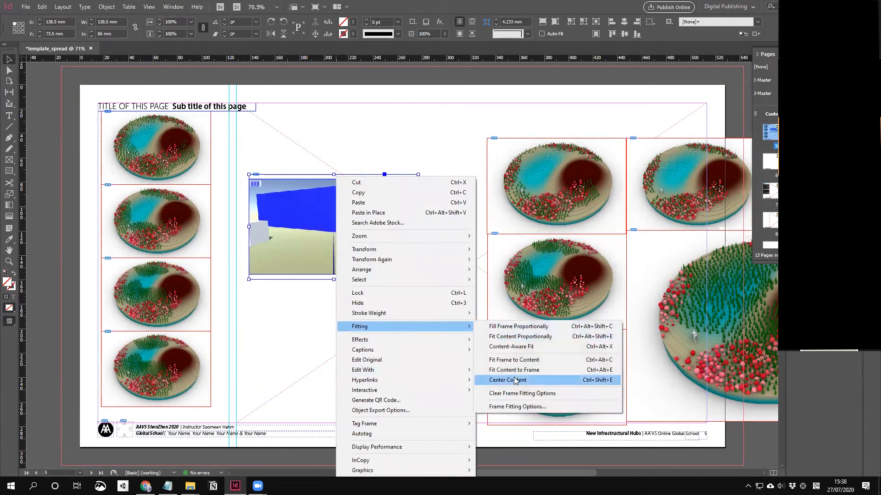
left_click(513, 359)
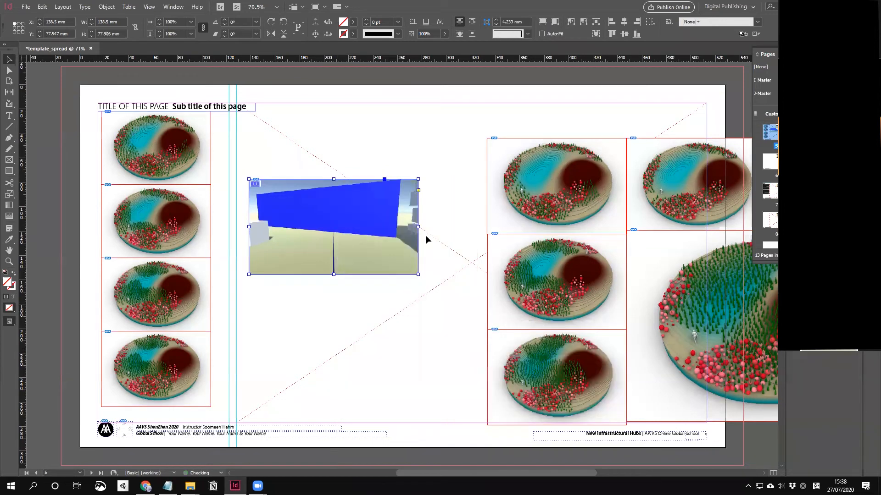
left_click_drag(395, 262, 616, 344)
left_click(396, 379)
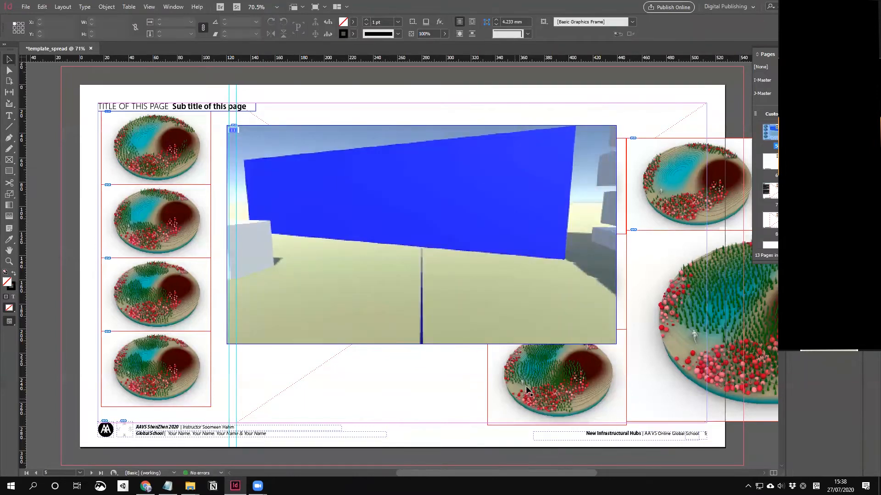
left_click_drag(436, 180, 445, 182)
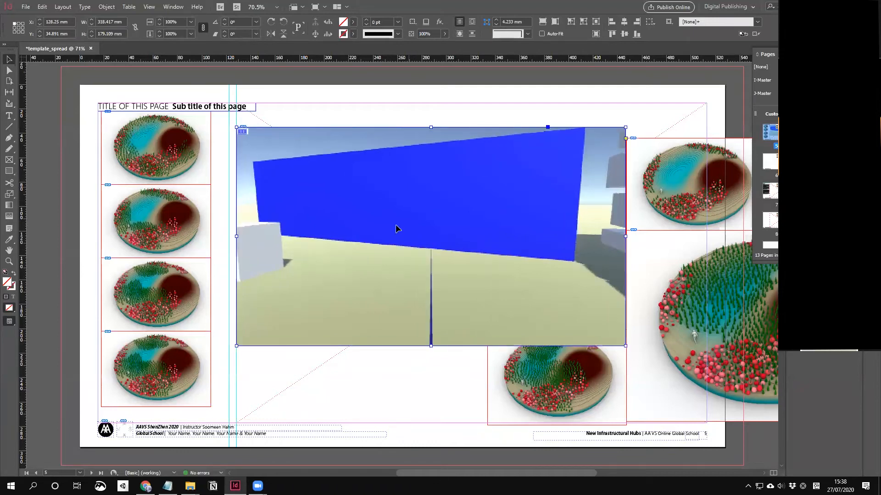
Step: Send the video frame to the back and move it onto the red layer
right_click(425, 202)
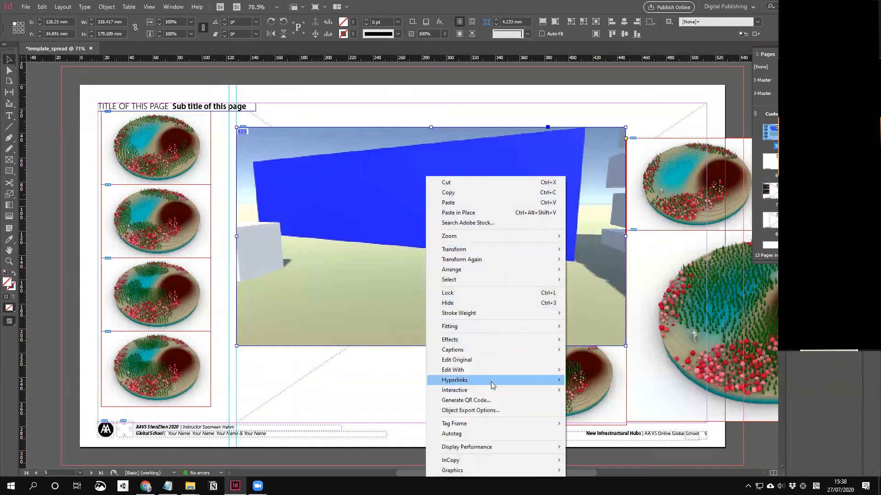
mouse_move(476, 272)
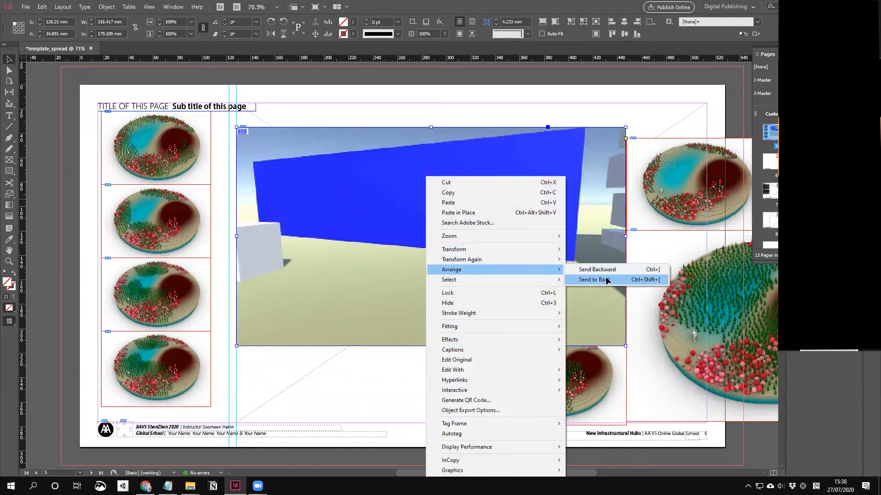
left_click(606, 281)
left_click(397, 312)
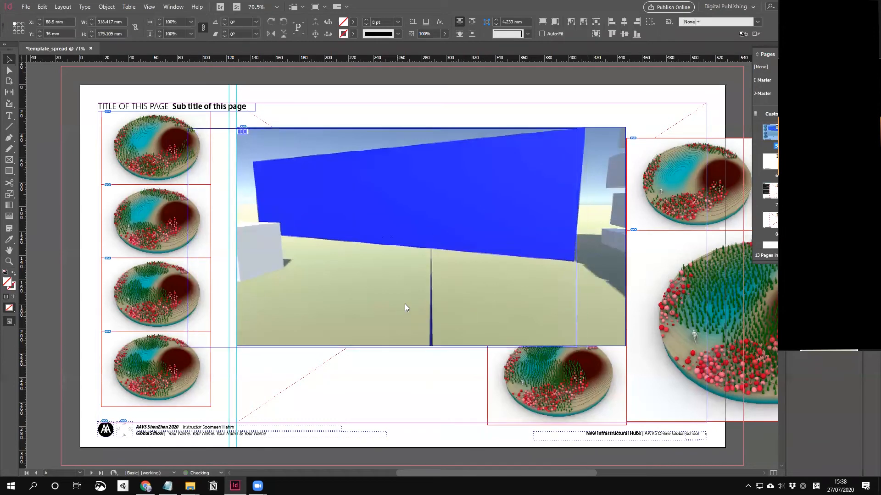
right_click(397, 313)
left_click(444, 402)
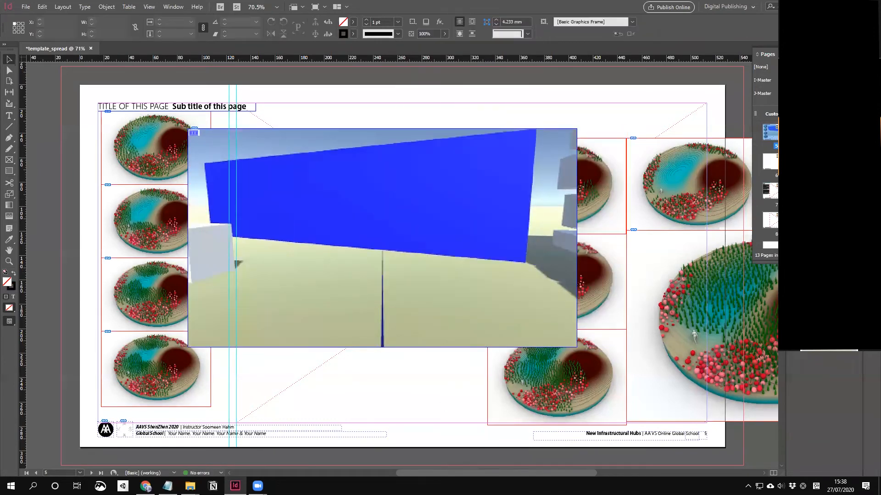
left_click(871, 85)
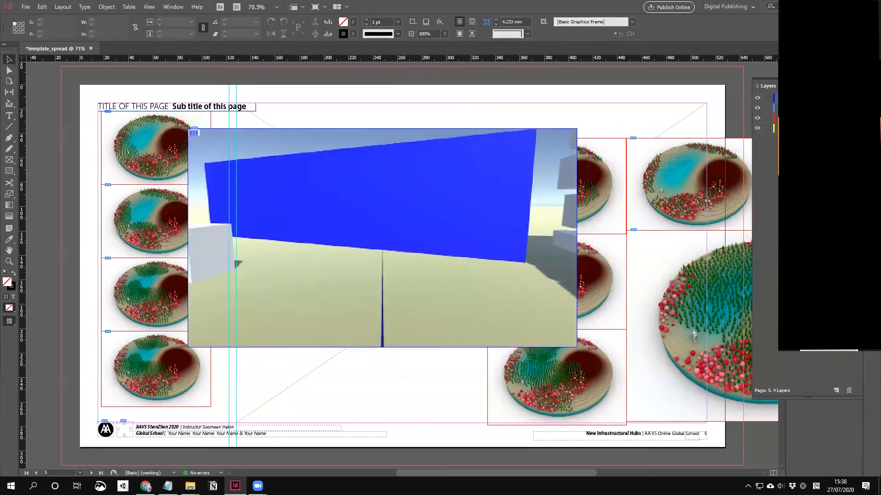
left_click(555, 158)
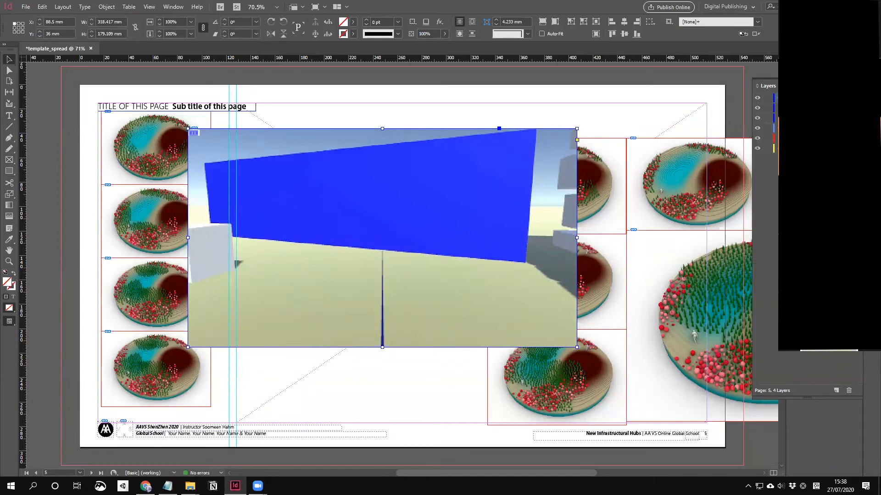
left_click_drag(856, 108, 856, 138)
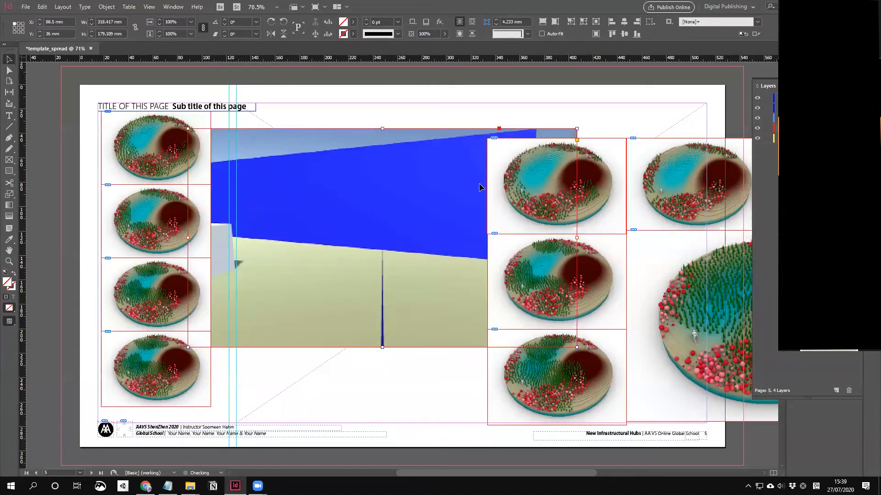
left_click(578, 128)
Step: Move and shrink the video frame to 226.258 × 127.27 mm at X 107.359, Y 29.763 mm
left_click_drag(394, 209, 470, 210)
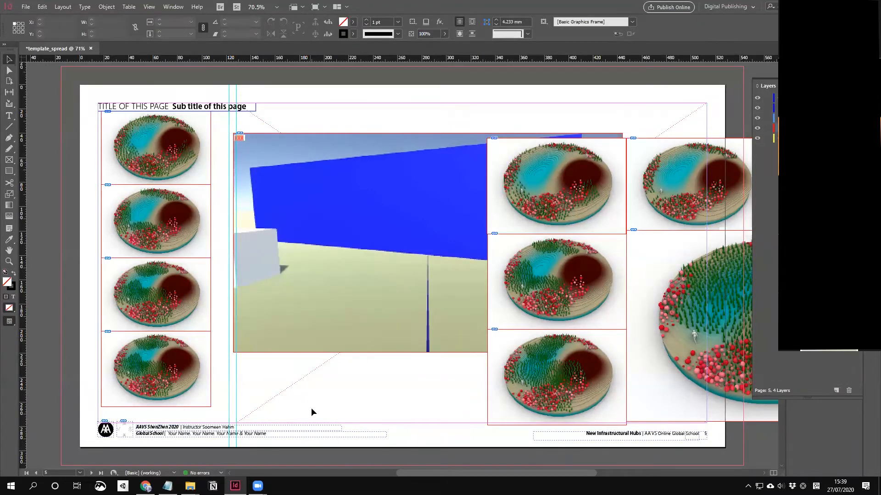
left_click_drag(378, 295, 355, 283)
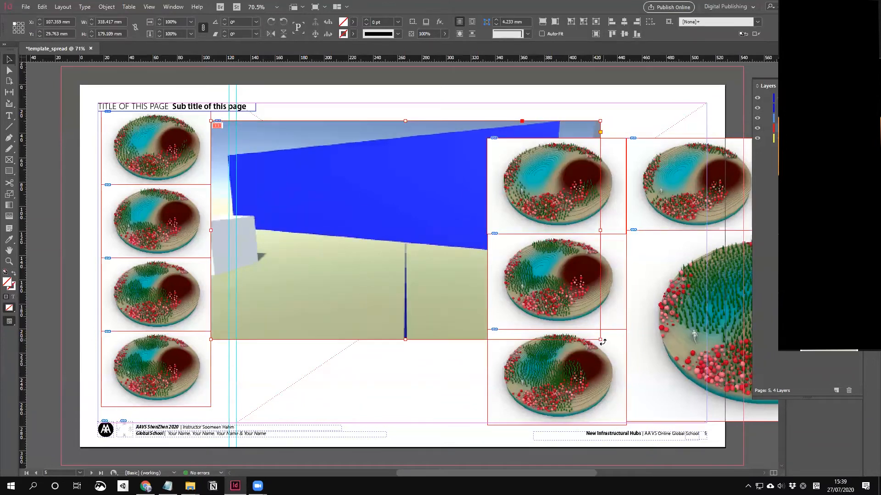
left_click_drag(600, 339, 487, 219)
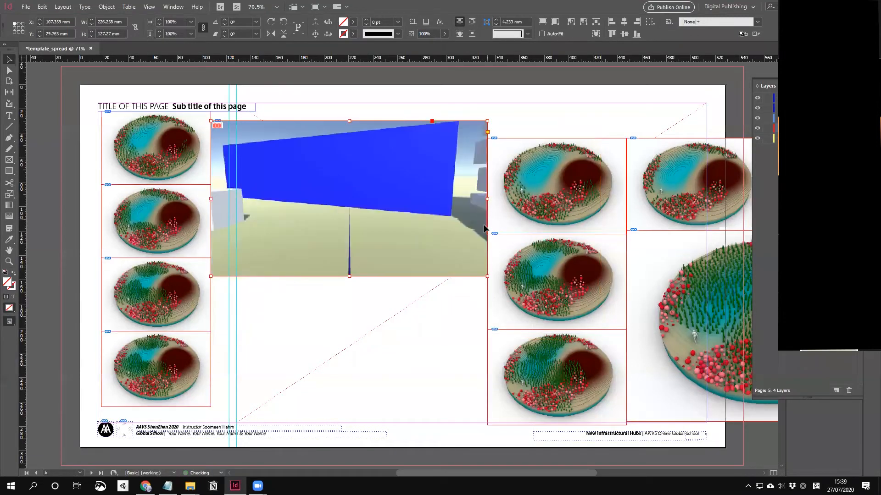
left_click(462, 328)
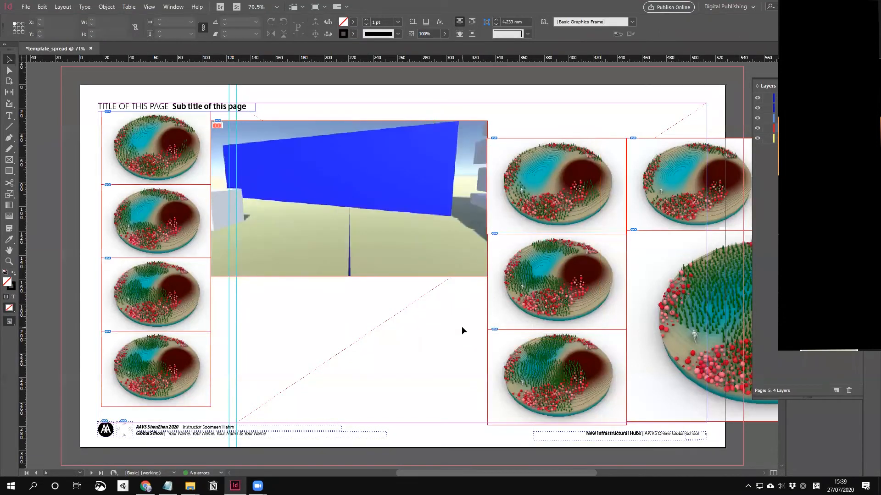
Step: Hide the Layers panel and bring up the Buttons and Forms panel from the workspace menu
key("F7")
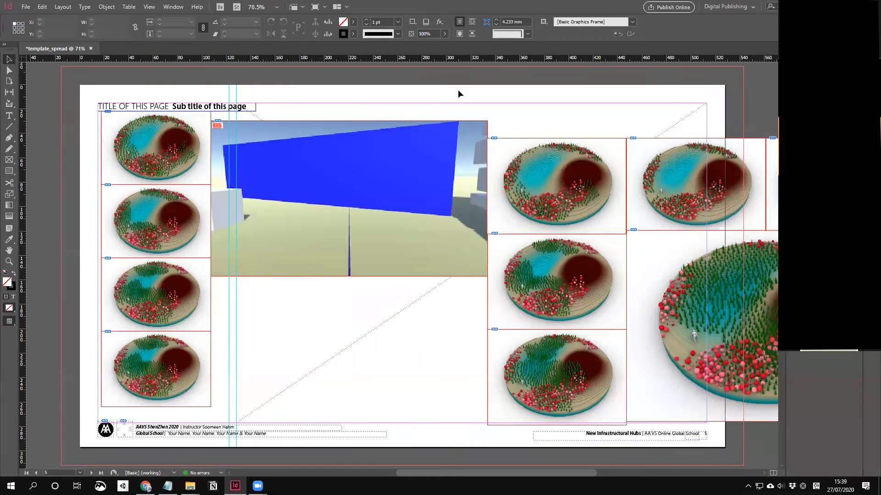
left_click(174, 7)
mouse_move(256, 27)
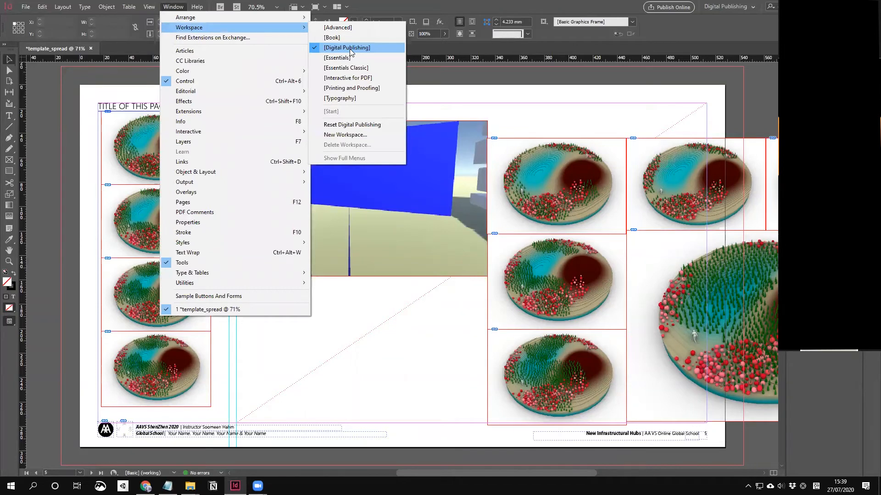
left_click(724, 132)
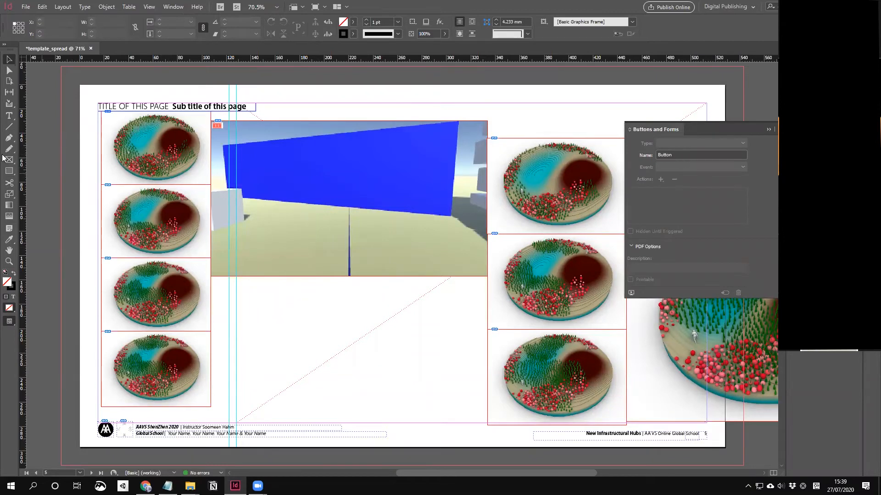
Step: Draw a text frame below the video frame and type 'Buttons'
left_click(10, 118)
left_click_drag(241, 288, 306, 312)
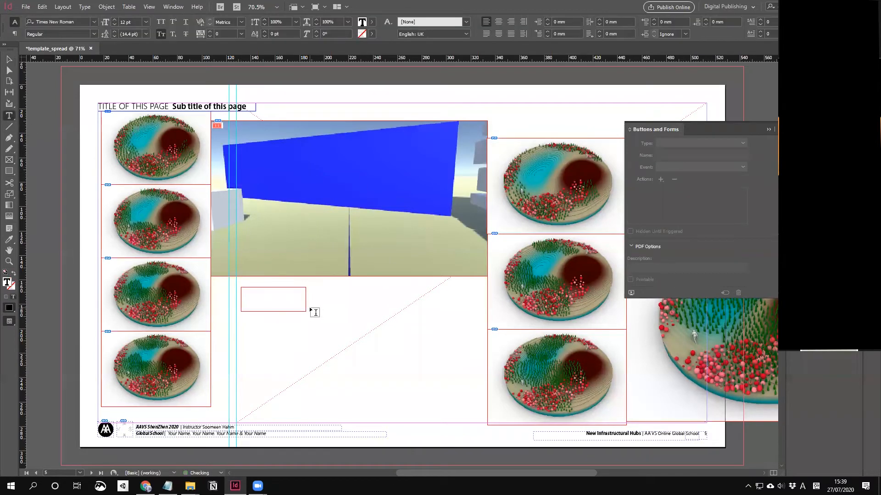
type("Buttons")
Step: Format the text as All Caps Kozuka Gothic Pr6N H at 24 pt
key("ctrl+a")
left_click(160, 22)
left_click(93, 21)
scroll(58, 117, "up", 15)
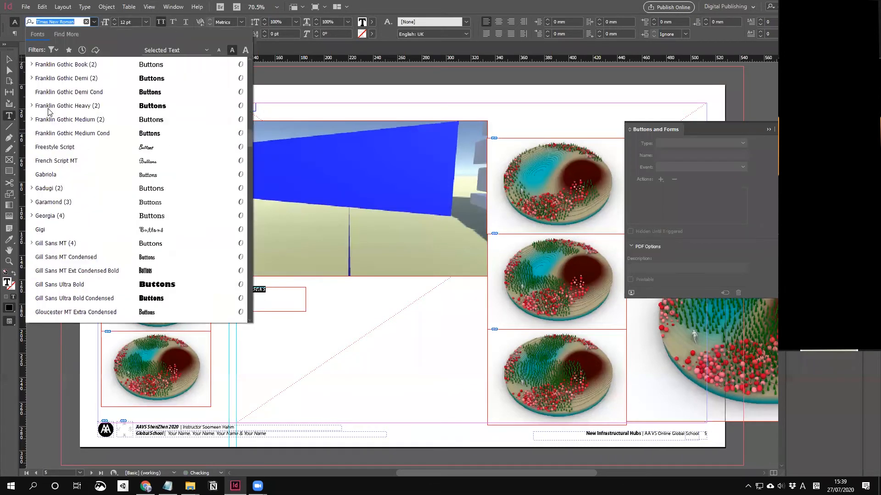
left_click(57, 64)
left_click(93, 34)
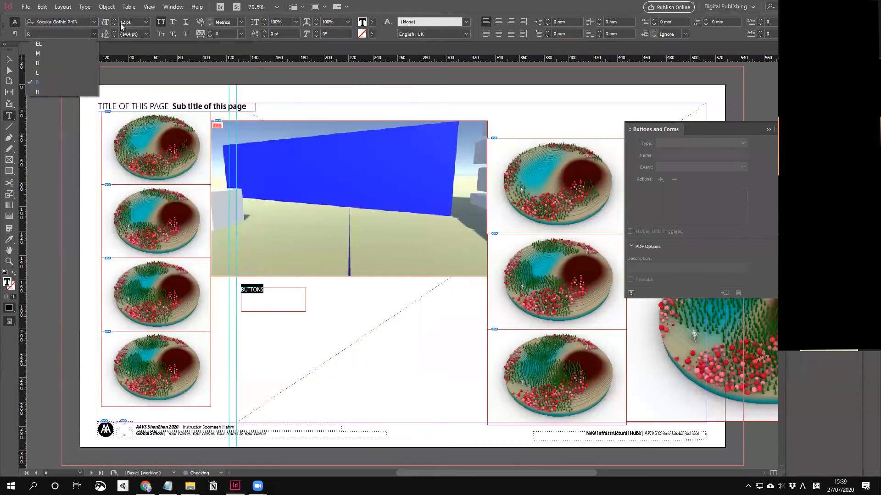
left_click(37, 92)
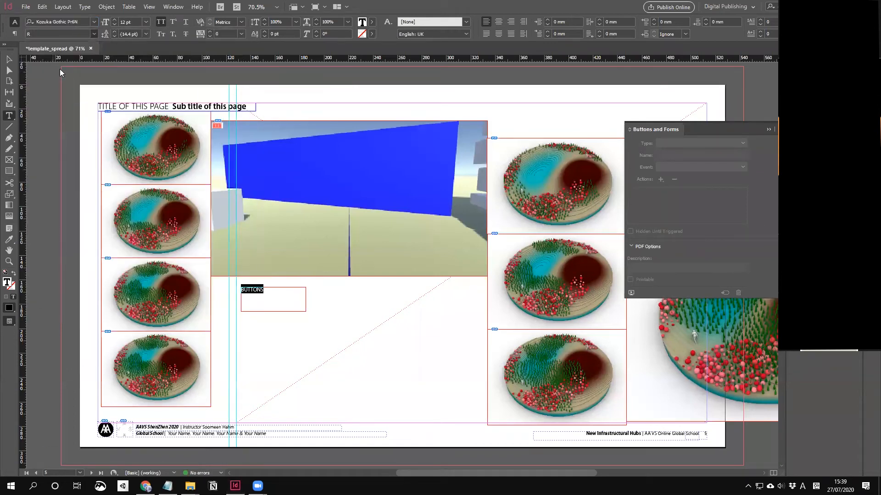
left_click(146, 21)
left_click(135, 121)
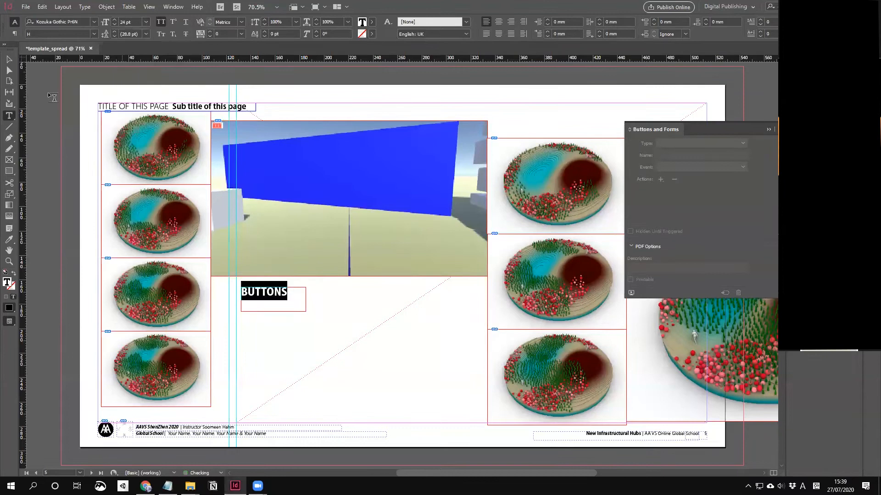
Step: Shrink the BUTTONS frame to fit its text and place it on the video's lower-left corner
left_click(9, 61)
left_click_drag(272, 311, 252, 273)
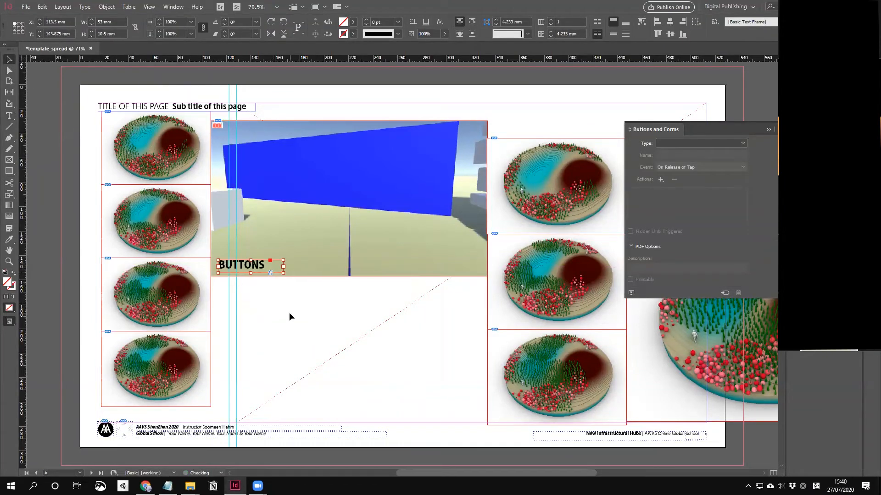
left_click(276, 279)
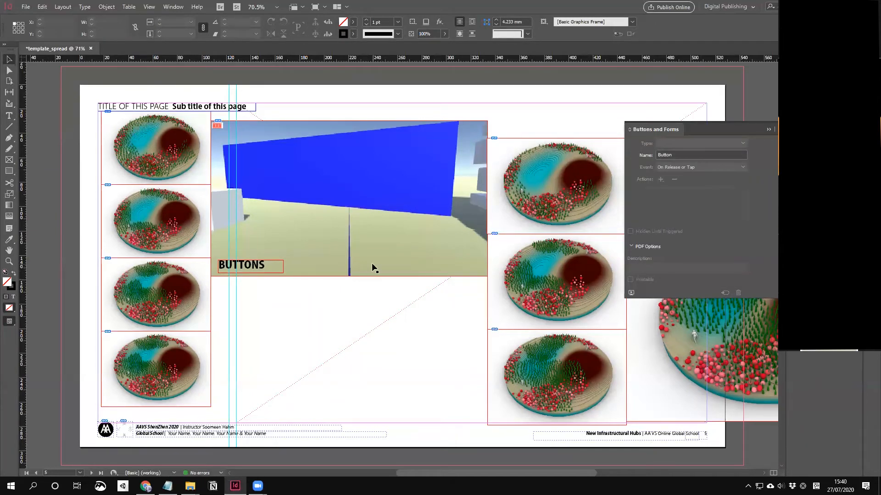
Step: Convert the BUTTONS text frame into a button named Button 1
left_click(263, 271)
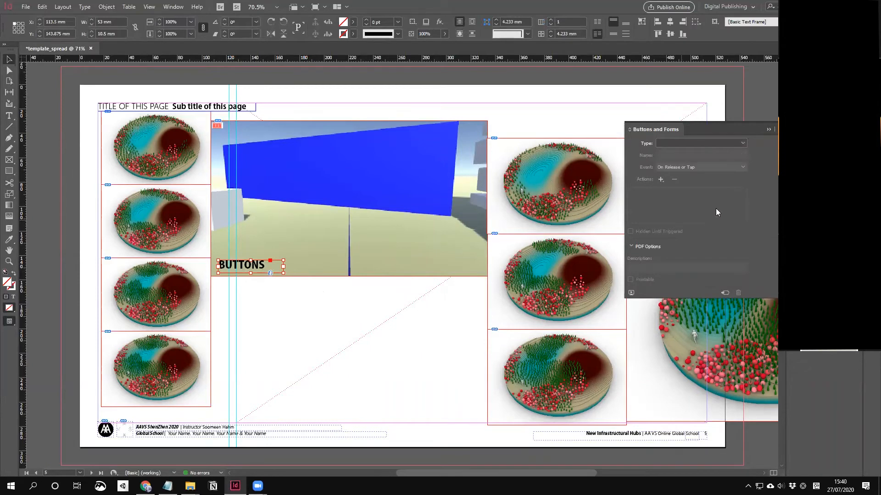
left_click(742, 145)
left_click(717, 153)
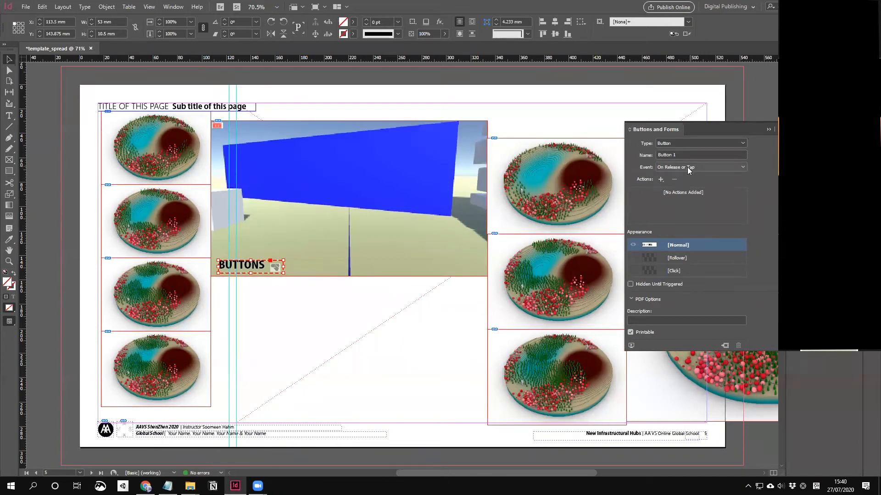
left_click(350, 315)
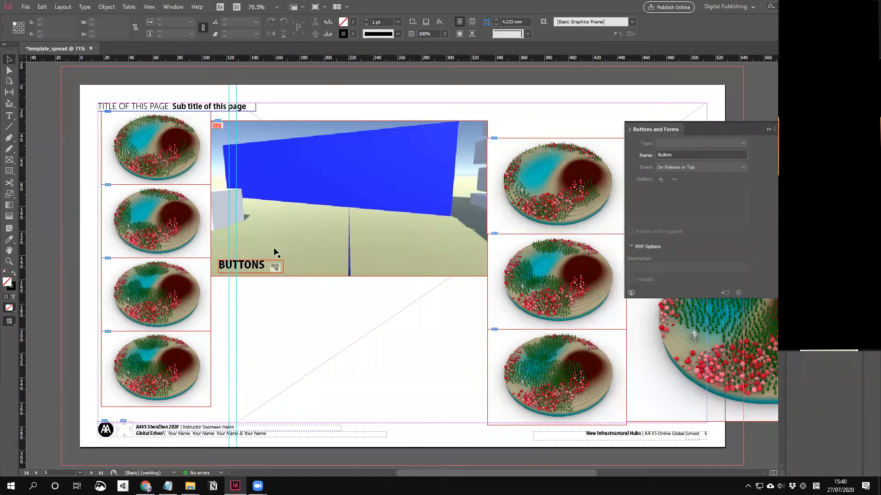
Step: Move the button just below the video and shift the video frame right to X 135.5 mm
left_click(255, 266)
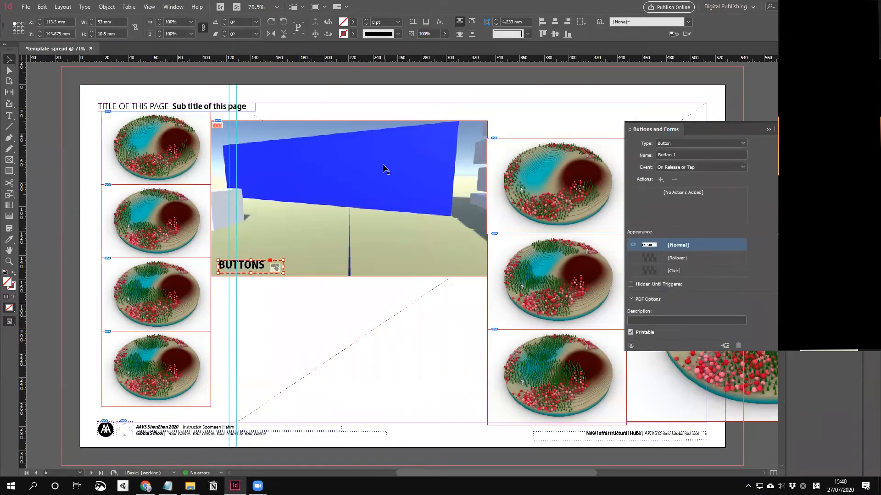
left_click_drag(251, 265, 249, 301)
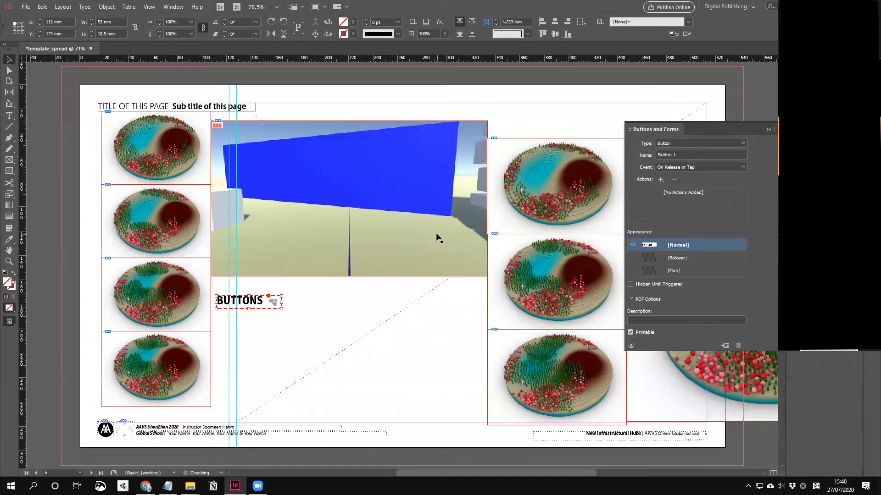
left_click_drag(437, 238, 471, 242)
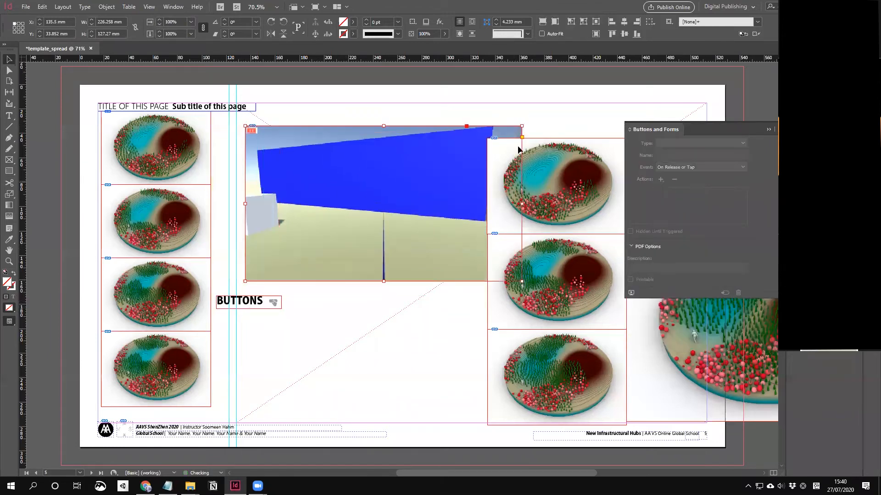
left_click(546, 121)
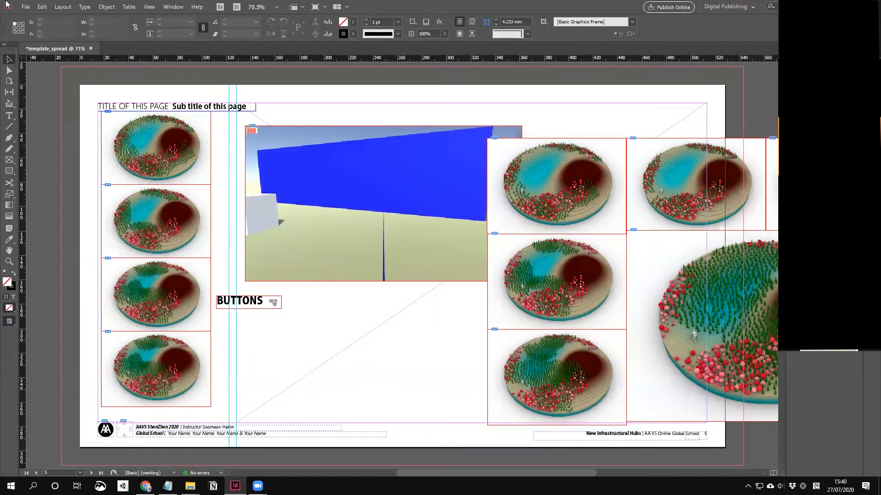
Step: Export template_spread to the Desktop with the [High Quality Print] Adobe PDF preset
left_click(25, 7)
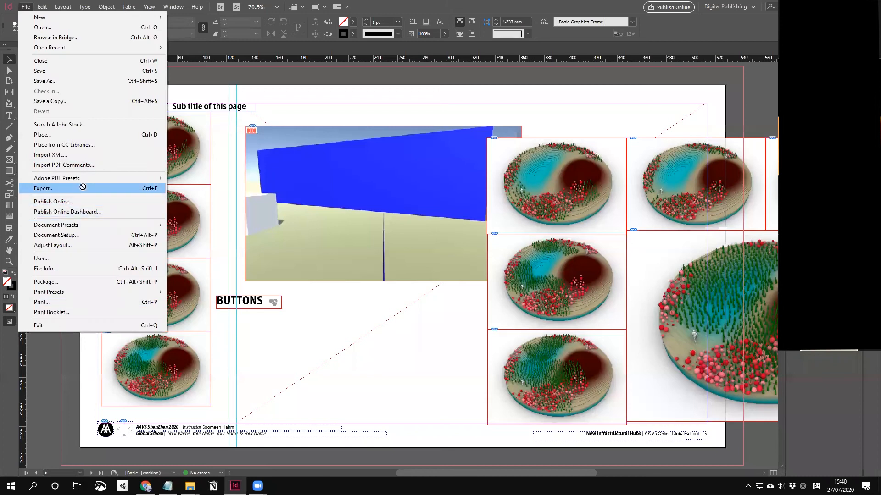
left_click(345, 370)
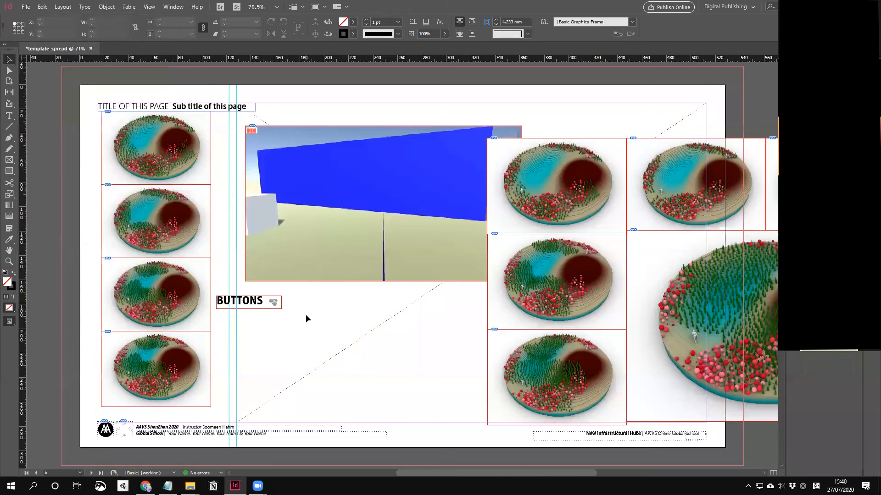
left_click(25, 7)
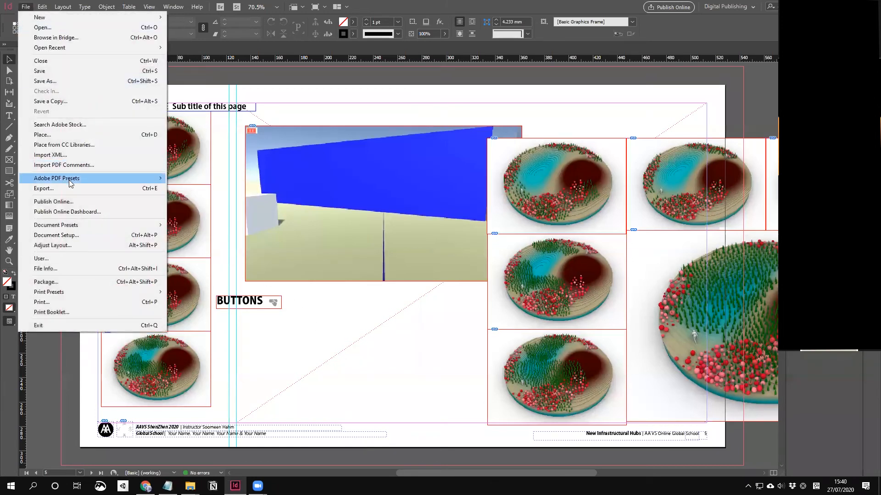
mouse_move(70, 182)
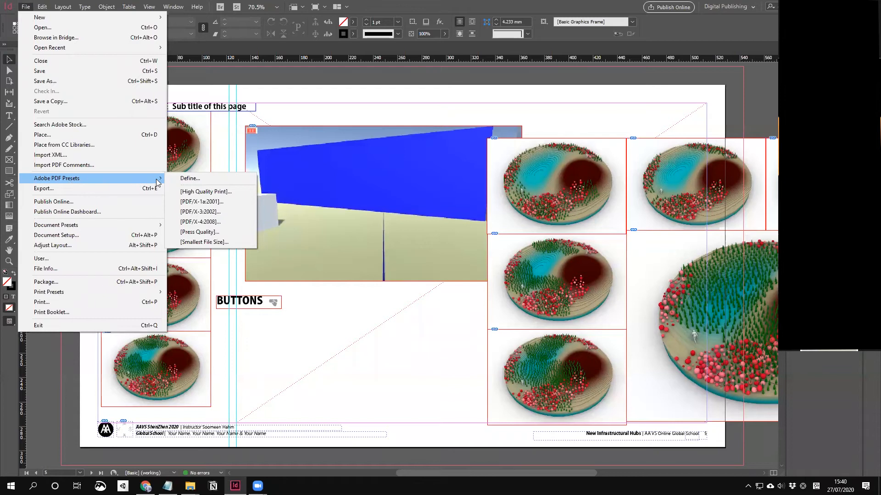
left_click(202, 193)
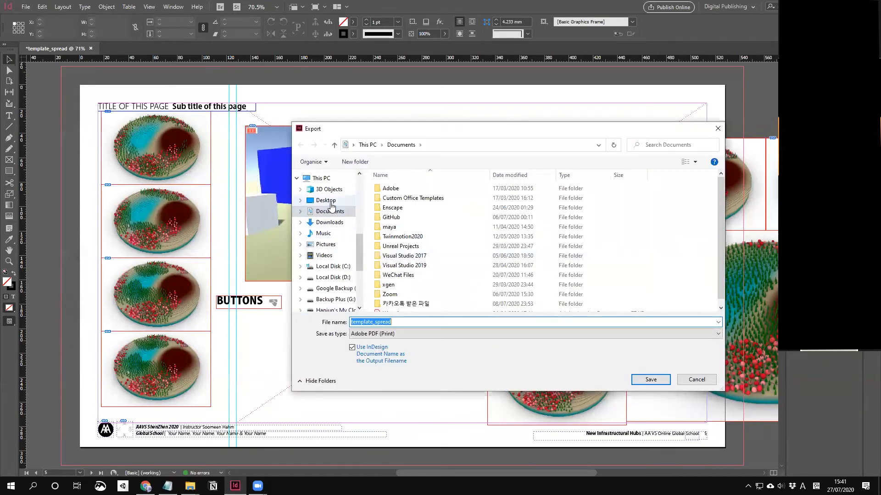
left_click(323, 200)
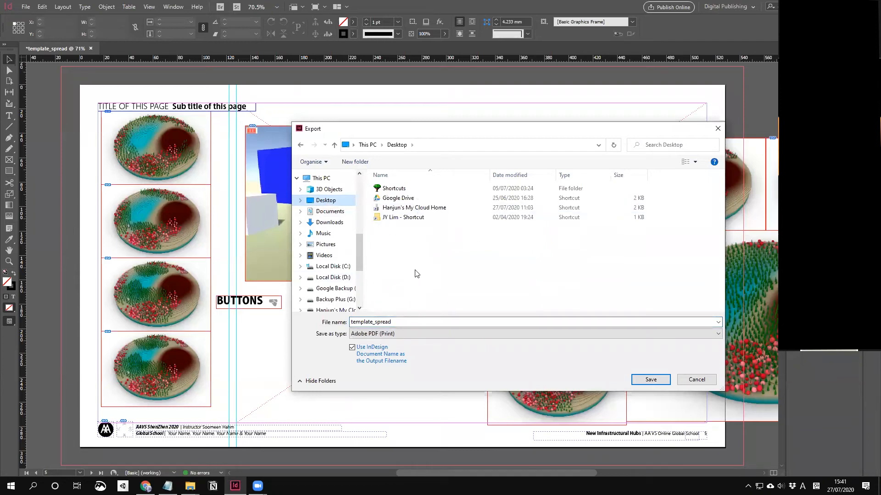
left_click(647, 381)
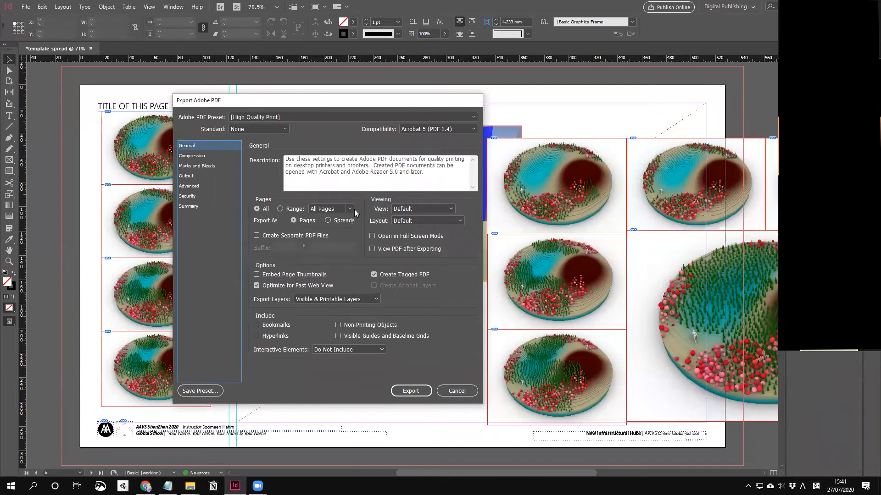
Step: Review the General, Compression and Marks and Bleeds settings, enable the 15 mm document bleed, then cancel
left_click(338, 211)
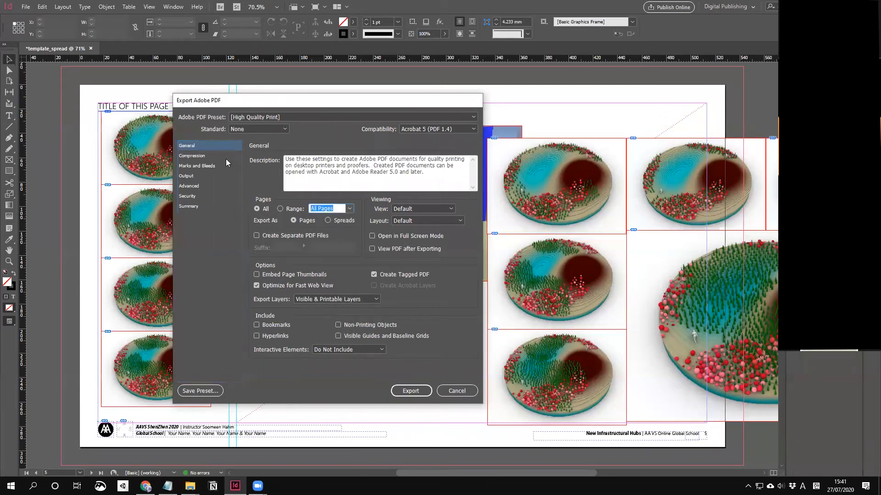
left_click(198, 157)
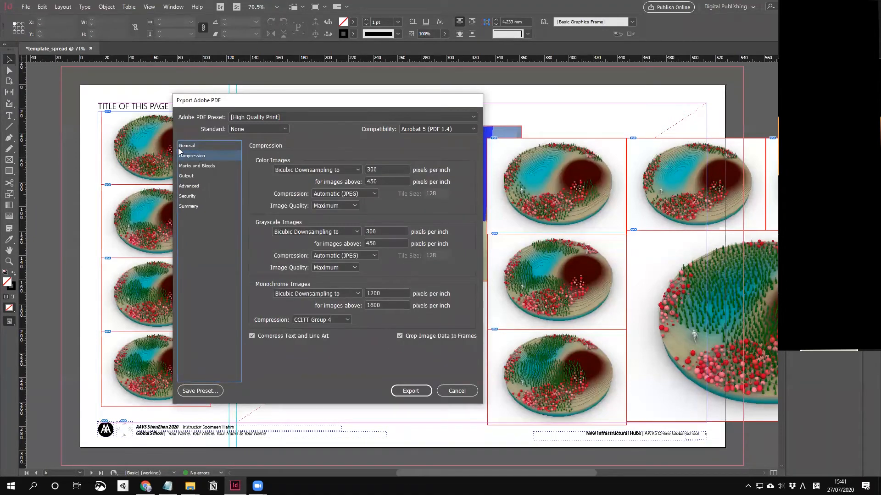
left_click(185, 147)
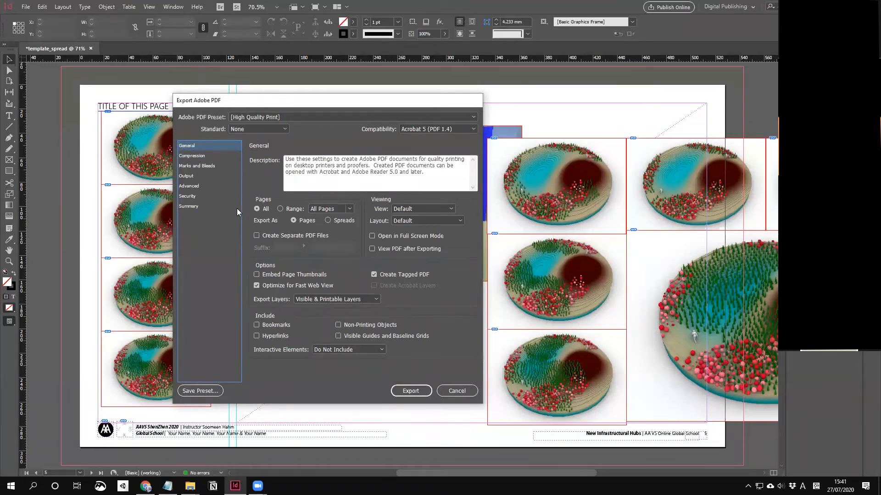
left_click(206, 167)
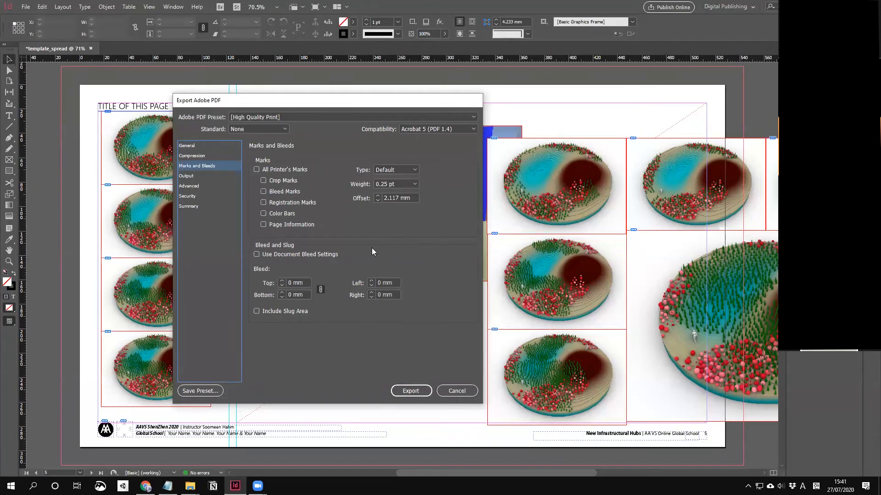
left_click(274, 256)
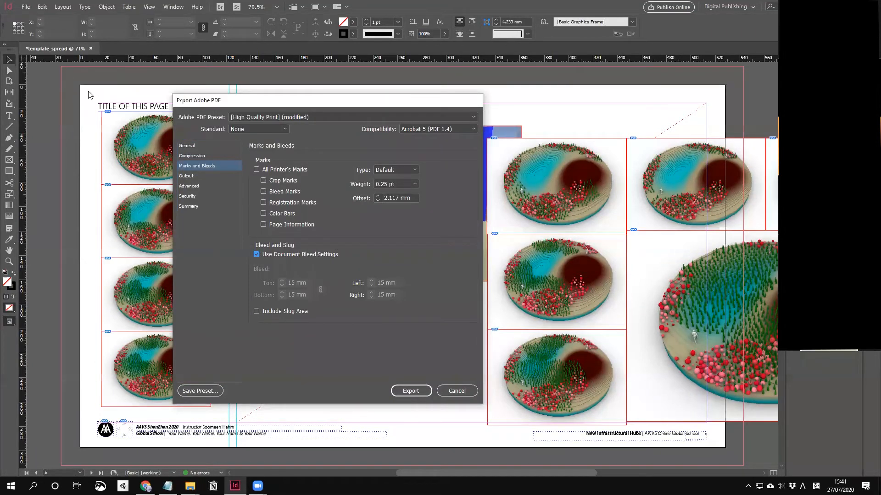
left_click(456, 391)
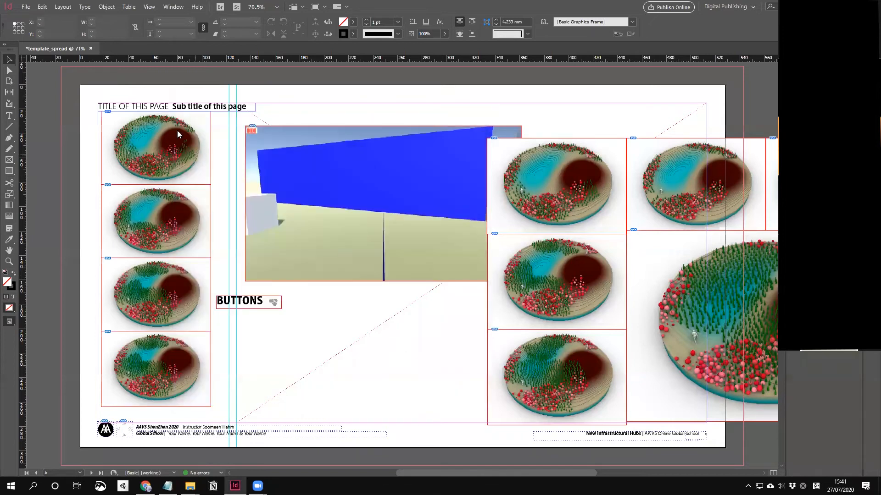
Step: Export template_spread to the Desktop as Adobe PDF (Interactive)
left_click(25, 7)
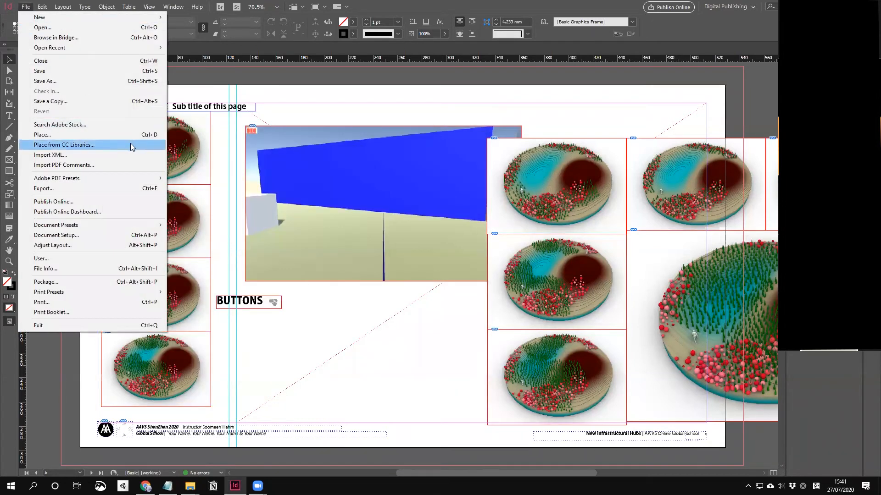
mouse_move(137, 179)
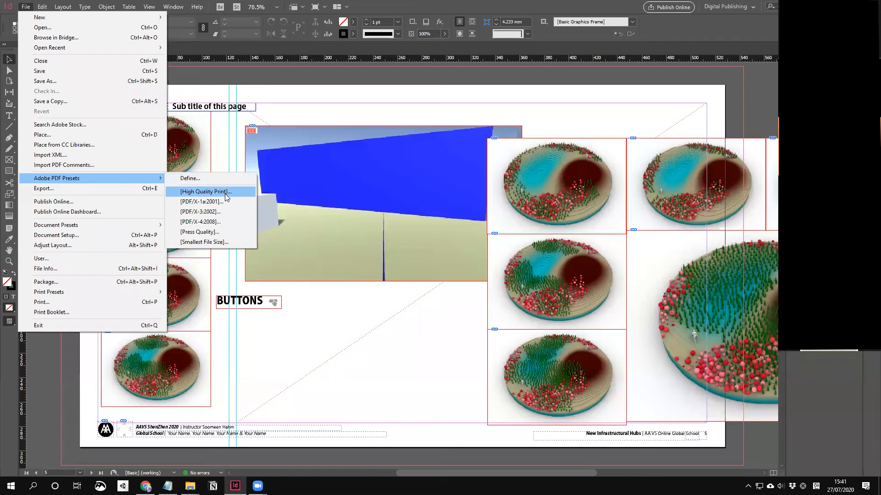
left_click(124, 192)
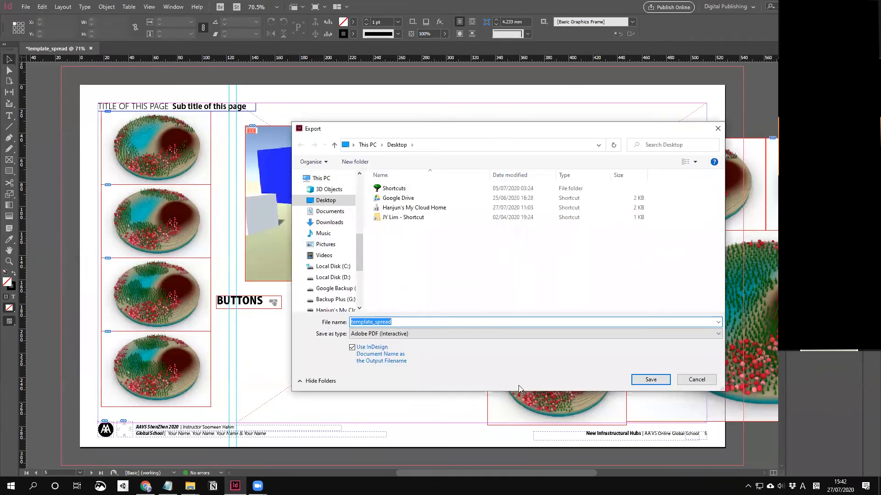
left_click(478, 332)
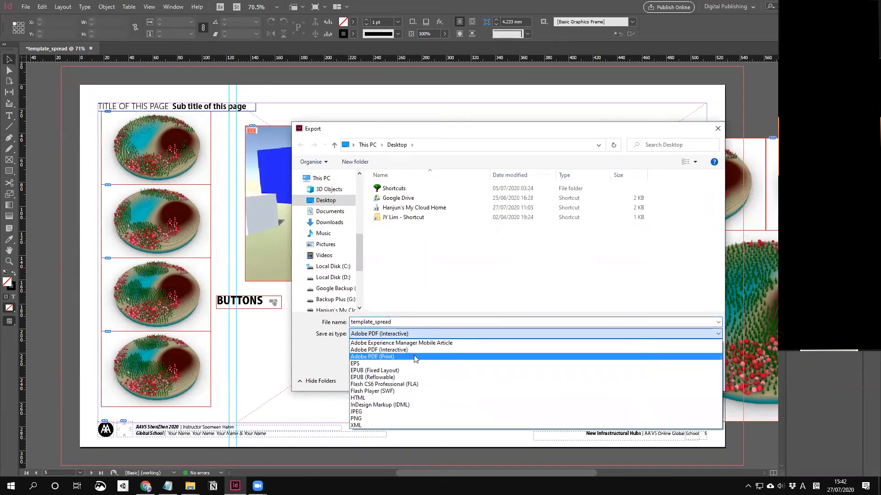
left_click(385, 350)
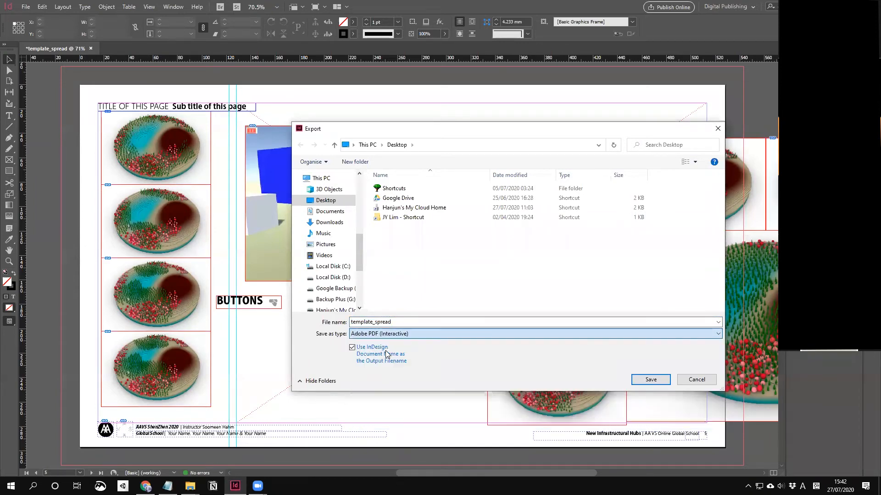
double_click(402, 322)
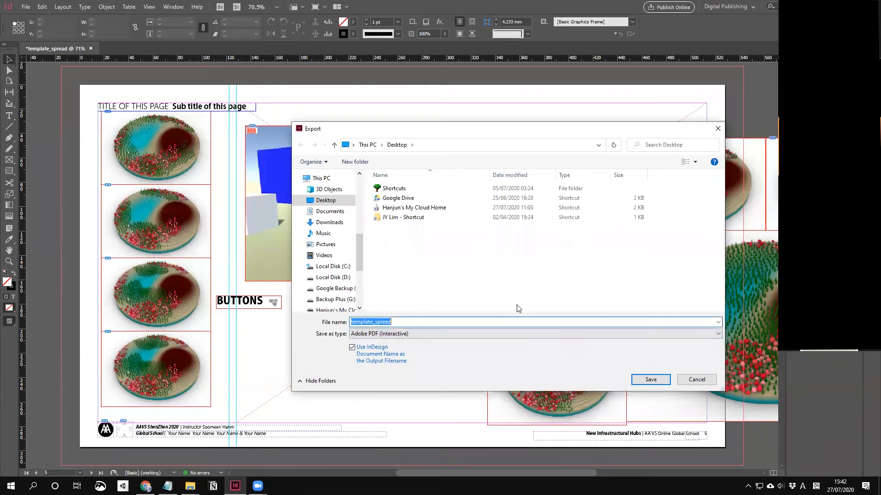
left_click(651, 379)
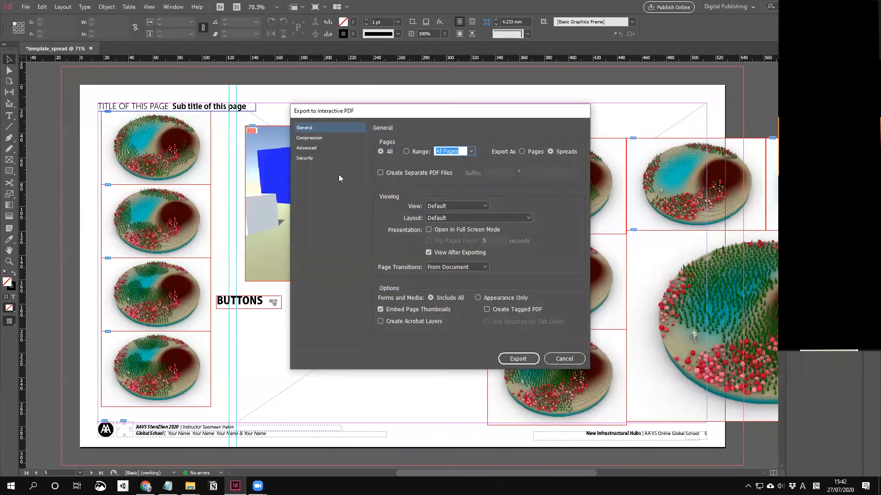
Step: Keep JPEG (Lossy) image compression in the Interactive PDF export settings
left_click(317, 138)
left_click(312, 148)
left_click(311, 138)
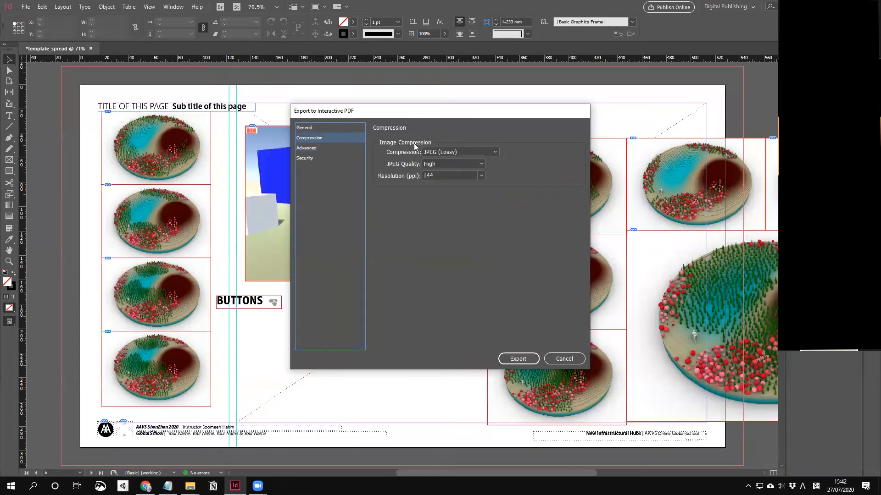
left_click(470, 152)
left_click(486, 155)
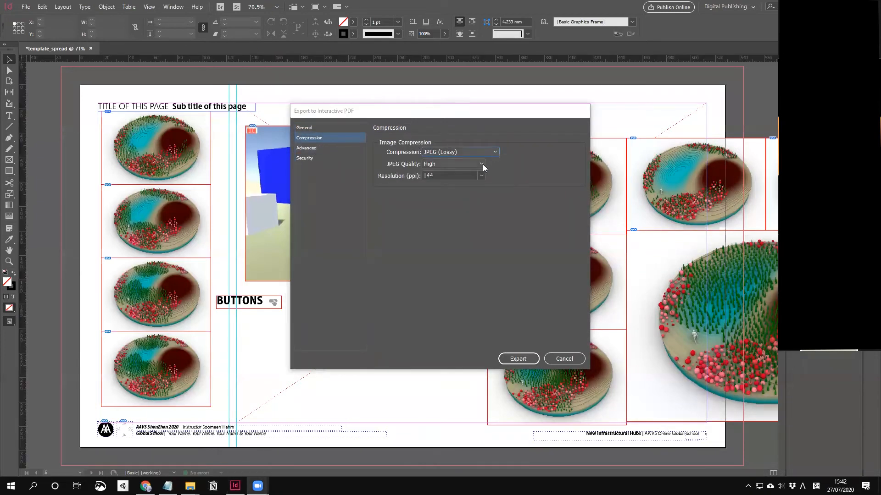
Step: Set JPEG quality to Maximum and resolution to 144 ppi, then export the PDF
left_click(482, 164)
left_click(466, 180)
left_click(481, 176)
left_click(433, 180)
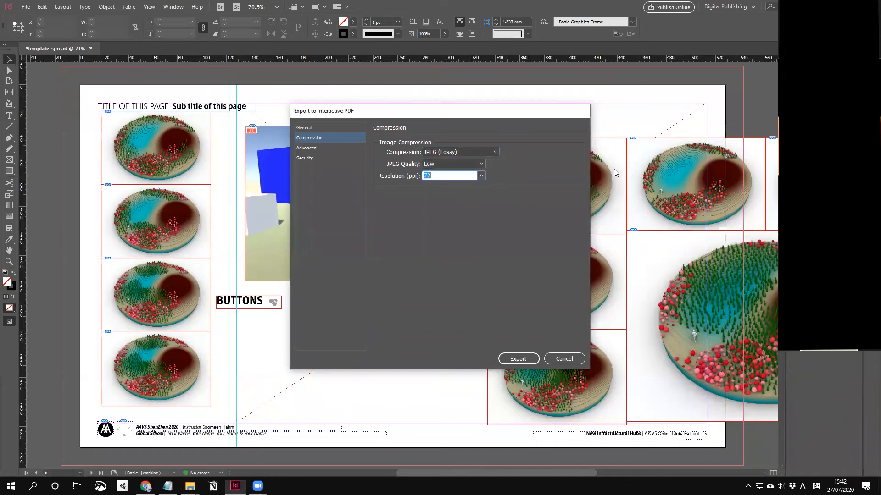
left_click(481, 163)
left_click(465, 213)
left_click(482, 176)
left_click(460, 204)
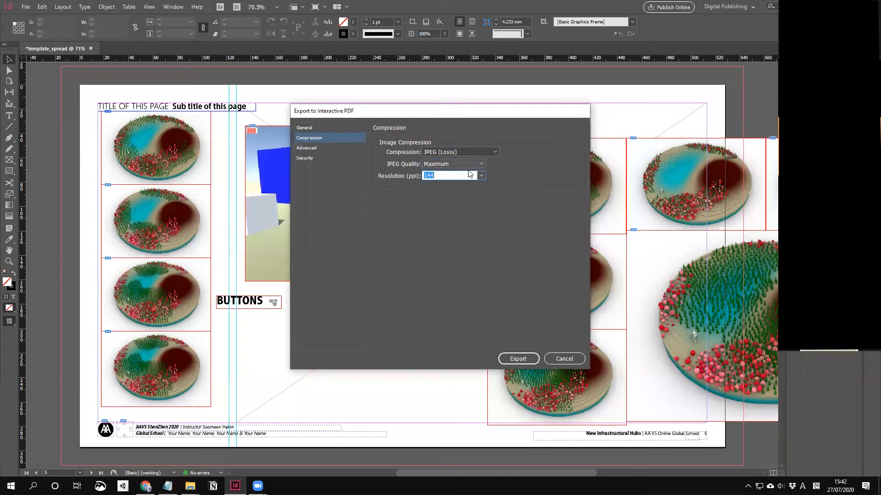
left_click(526, 362)
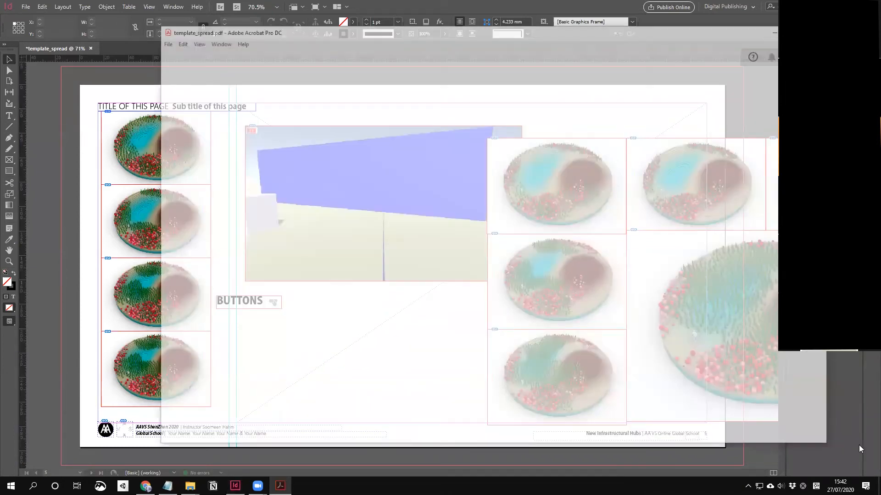
Step: Scroll template_spread.pdf to page 5, preview it in Full Screen Mode, then exit
scroll(622, 156, "down", 3)
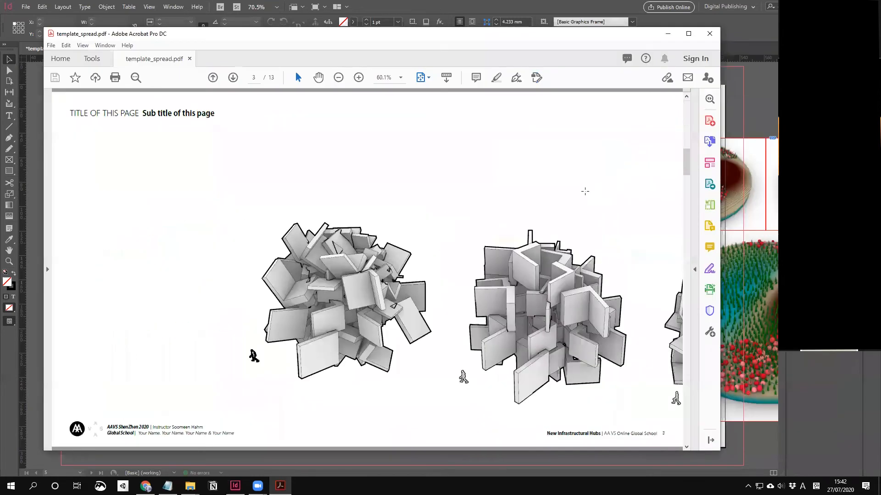
scroll(578, 201, "down", 1)
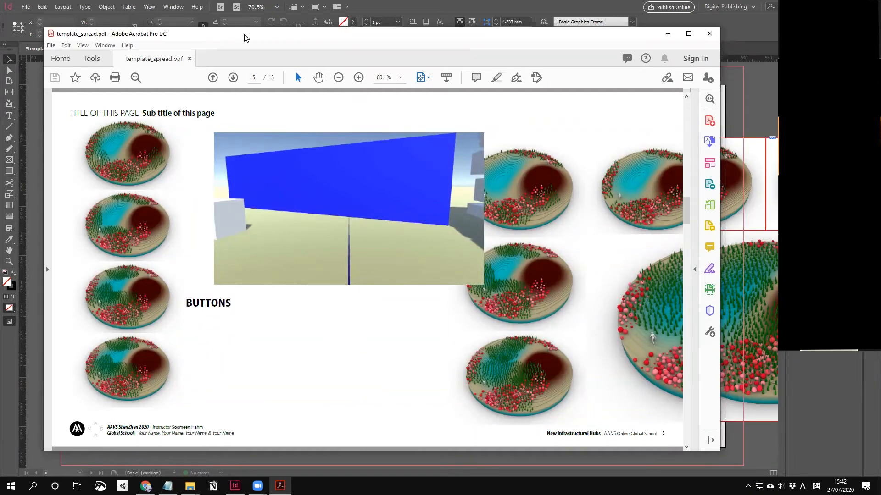
left_click_drag(244, 38, 298, 40)
left_click(157, 48)
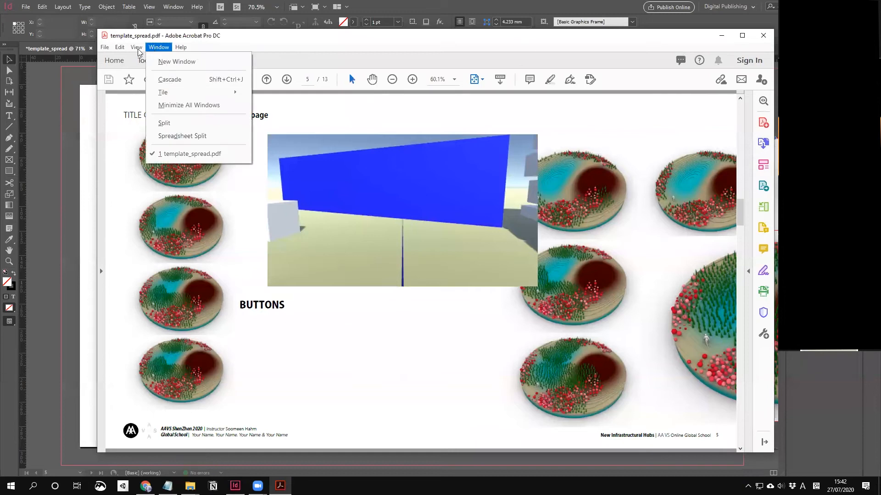
mouse_move(138, 50)
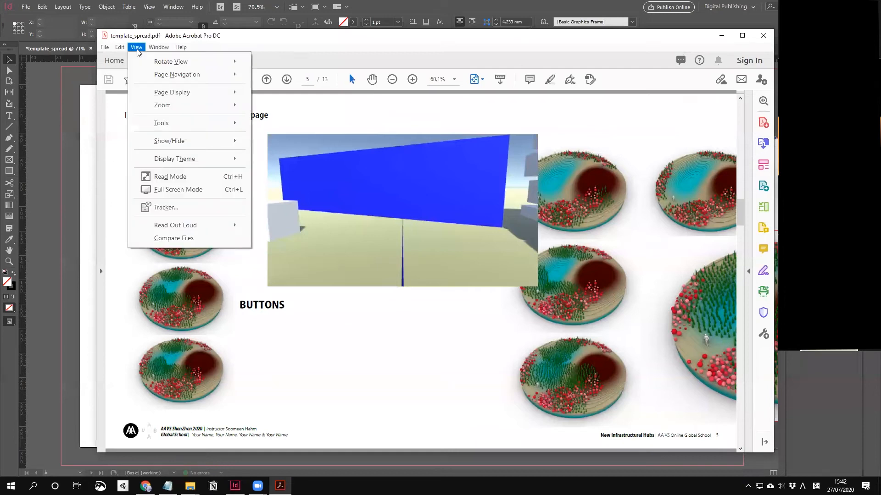
left_click(182, 190)
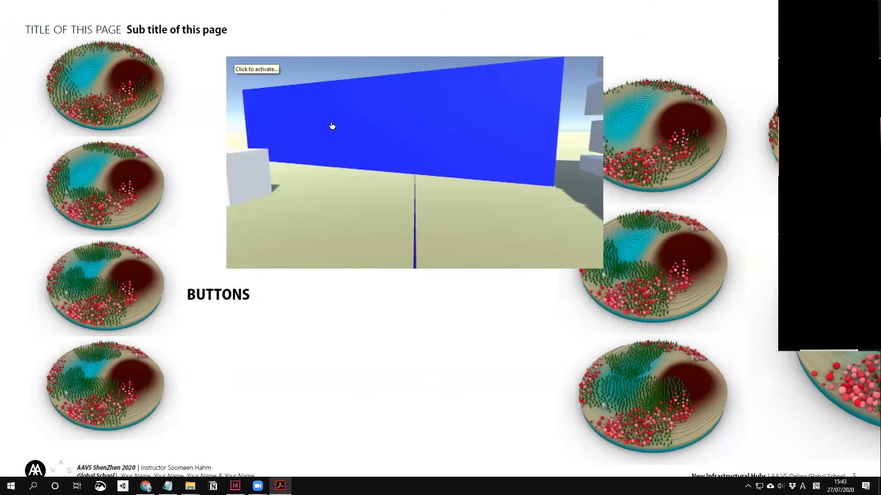
key("Escape")
Step: Set Acrobat to always trust this document so its content is enabled
right_click(332, 183)
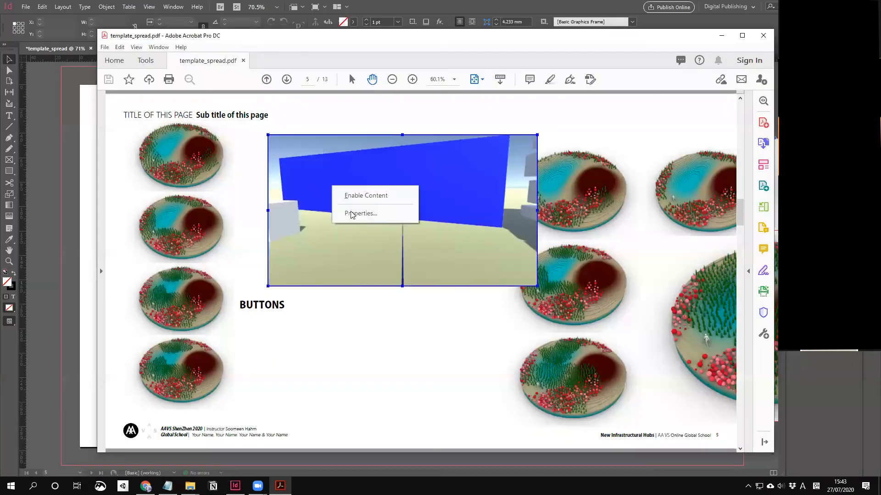
left_click(353, 214)
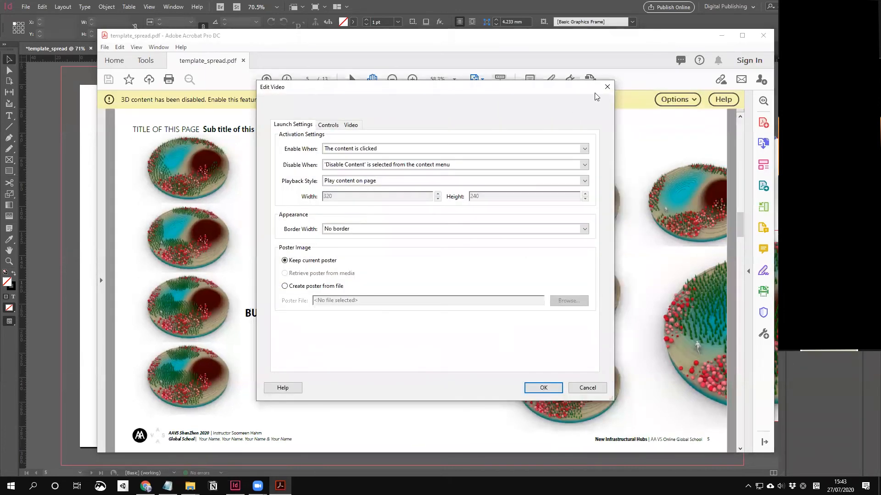
left_click(607, 87)
left_click(666, 101)
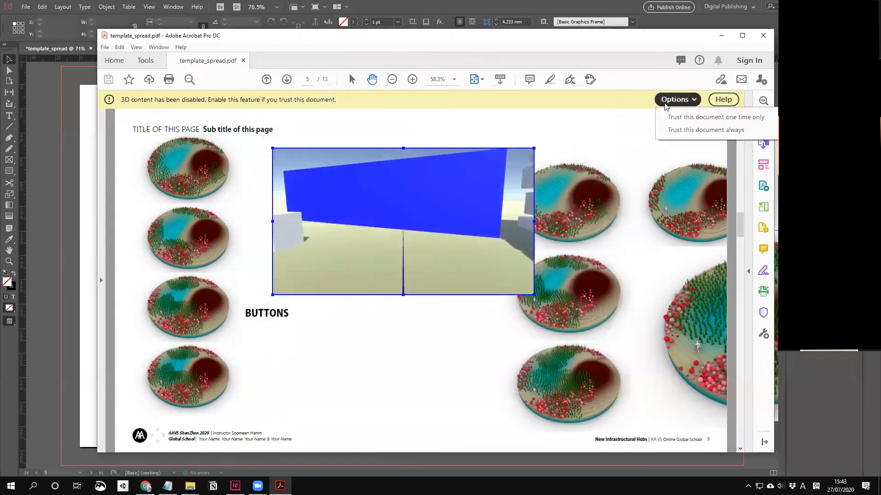
left_click(684, 129)
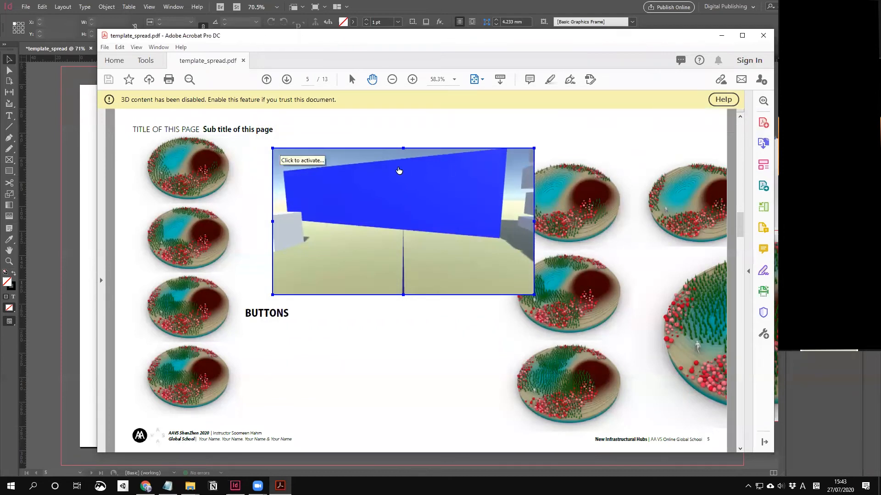
Step: Set the video to enable when the page is visible and disable when it is not
right_click(394, 172)
left_click(422, 198)
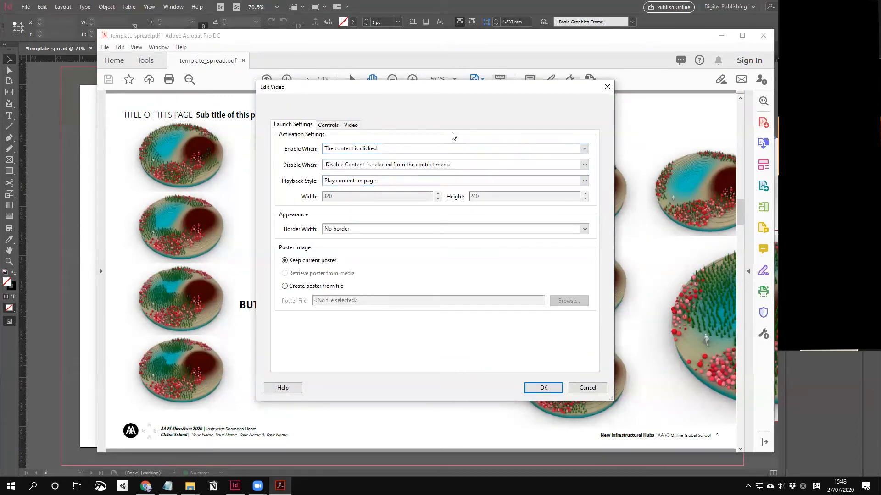
left_click(363, 152)
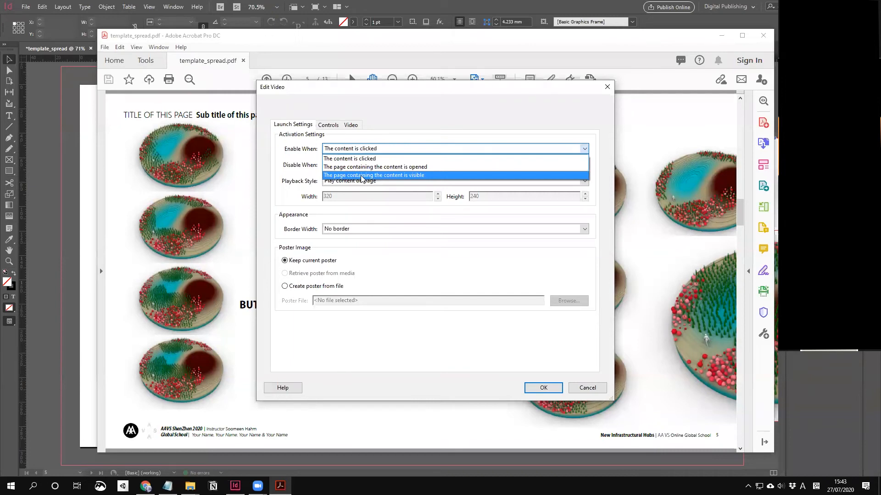
left_click(387, 175)
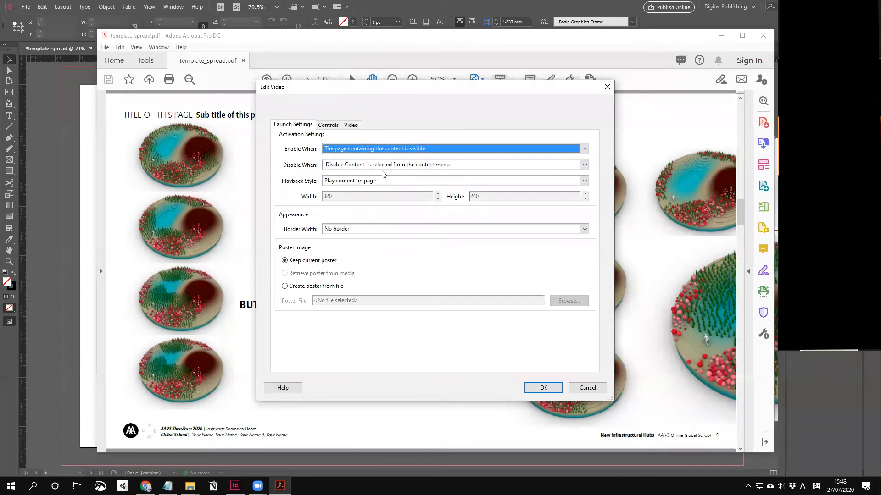
left_click(395, 149)
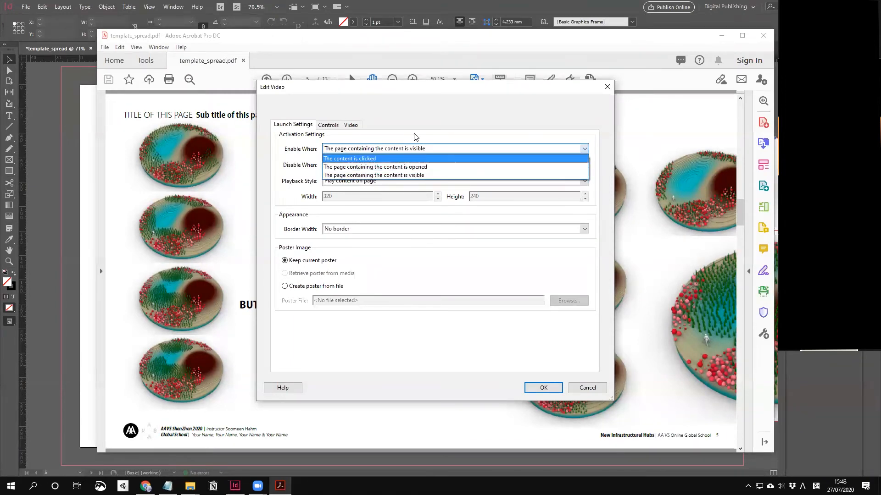
left_click(417, 149)
left_click(456, 166)
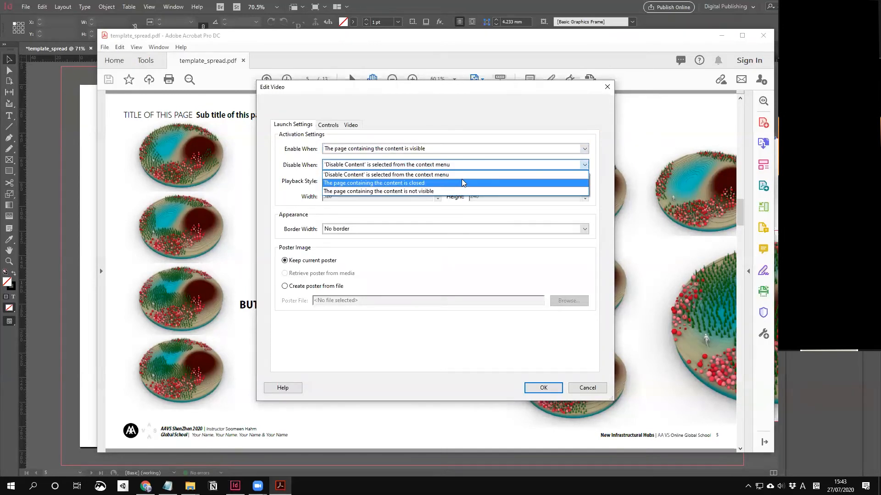
left_click(402, 191)
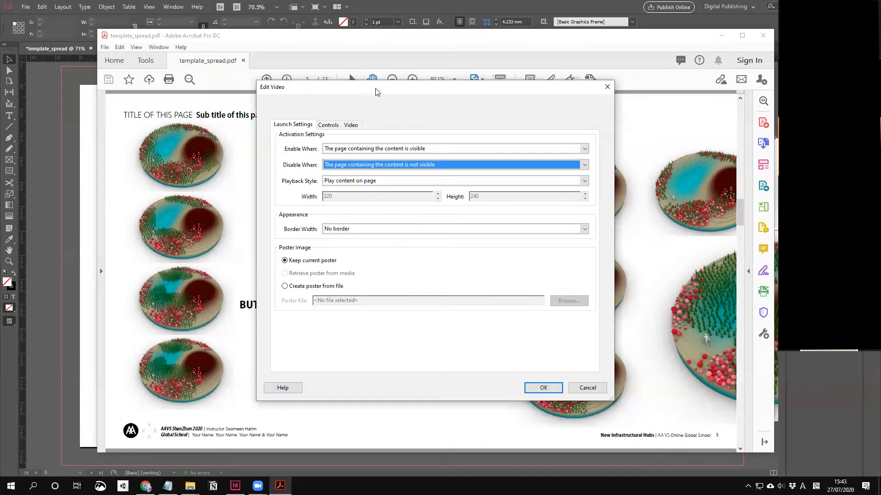
left_click_drag(378, 90, 416, 94)
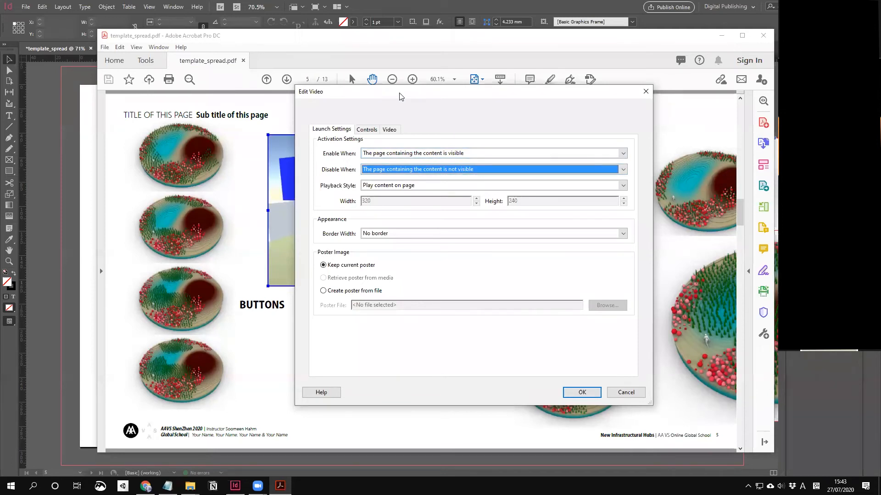
left_click_drag(399, 95, 585, 99)
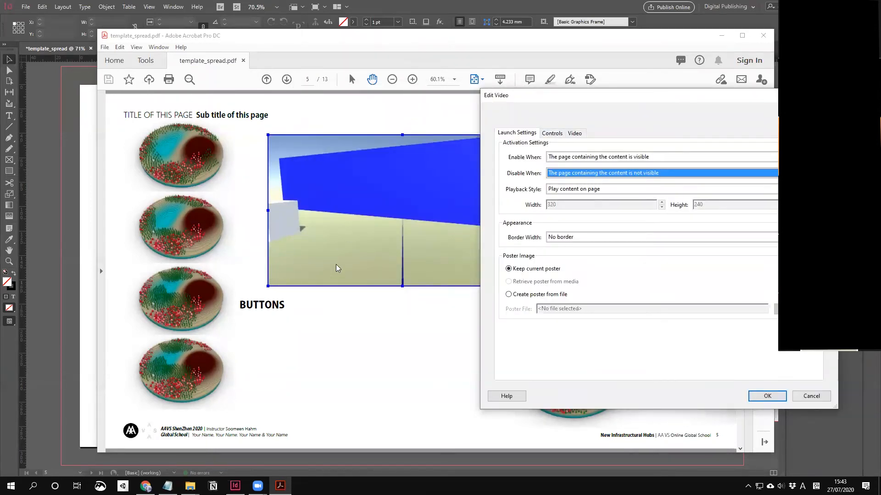
Step: Set the embedded video's control skin to All Controls and confirm
left_click(576, 134)
left_click(547, 134)
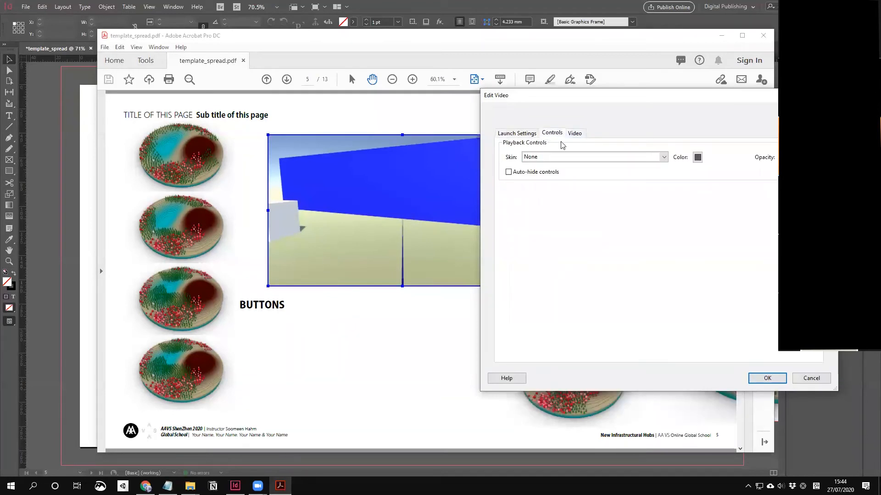
left_click(626, 157)
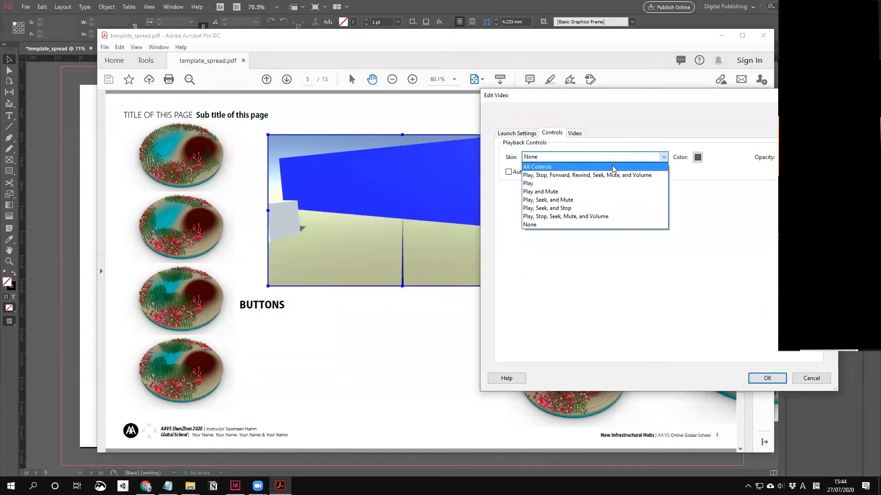
left_click(569, 168)
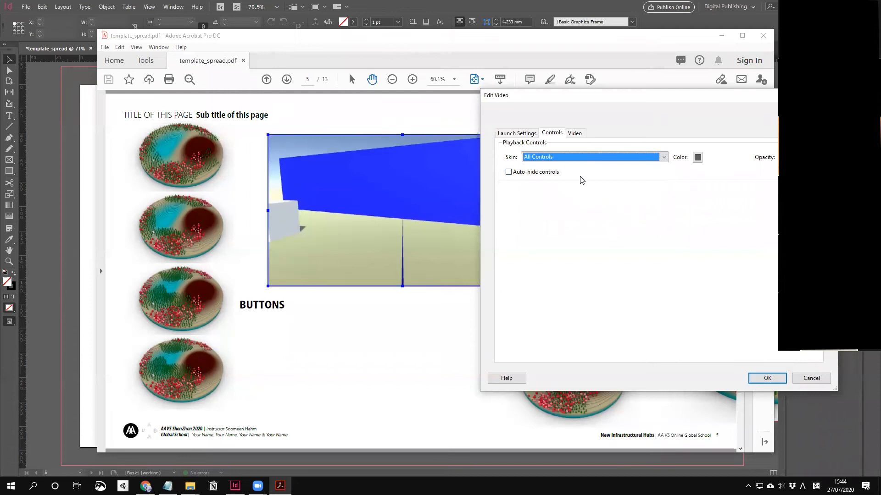
left_click(767, 378)
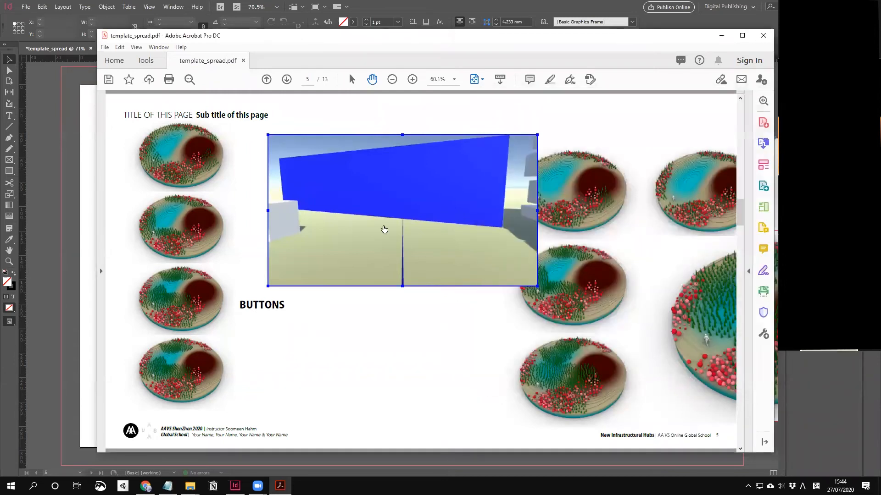
Step: Play the video, scrub the seek bar, skip forward and restart, then return to InDesign
left_click(374, 225)
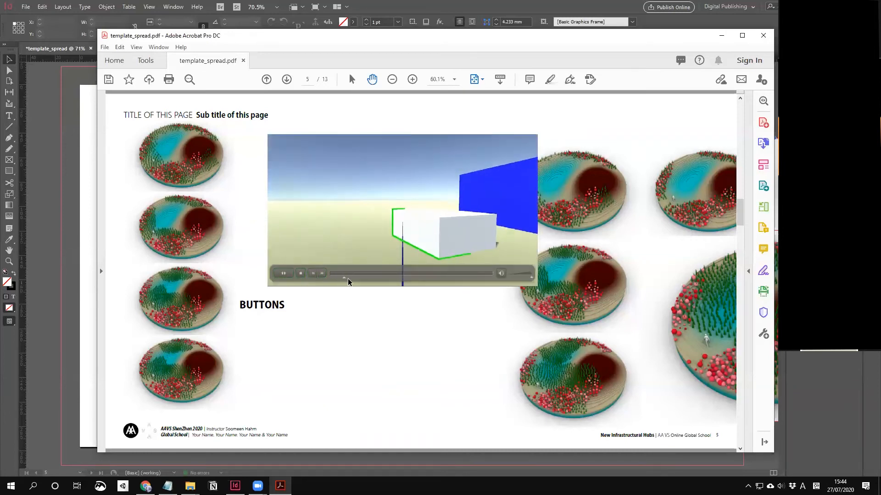
mouse_move(452, 276)
left_mouse_down()
mouse_move(469, 277)
mouse_move(315, 274)
mouse_move(380, 263)
mouse_move(336, 259)
left_mouse_up()
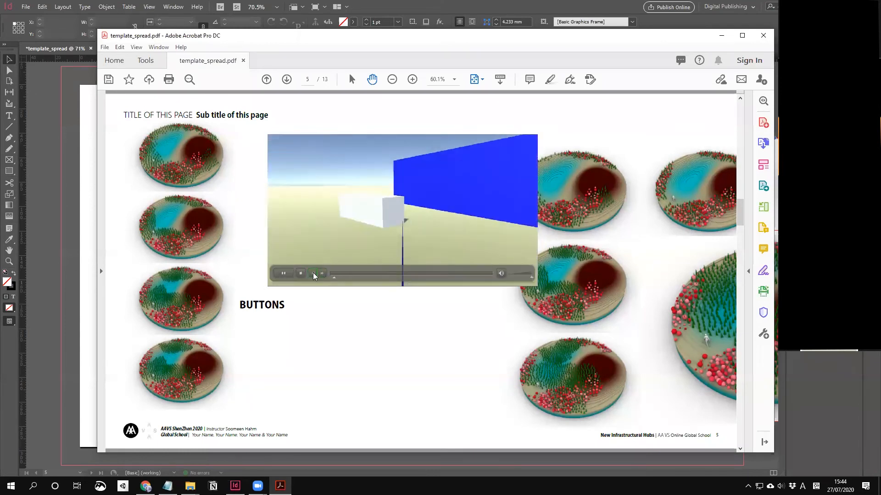
left_click(322, 274)
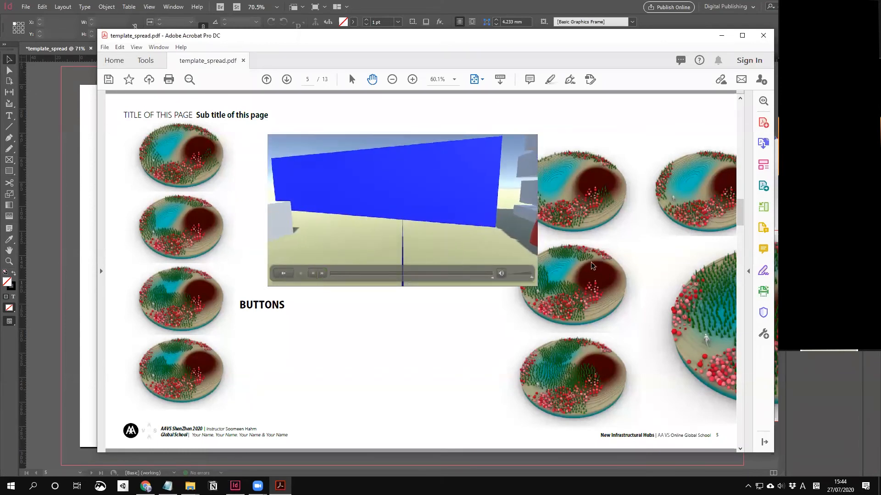
left_click(289, 275)
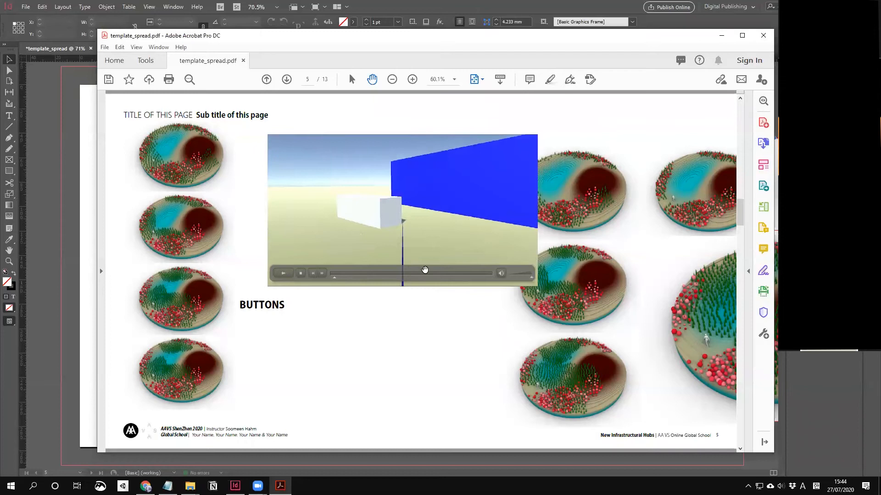
left_click(93, 318)
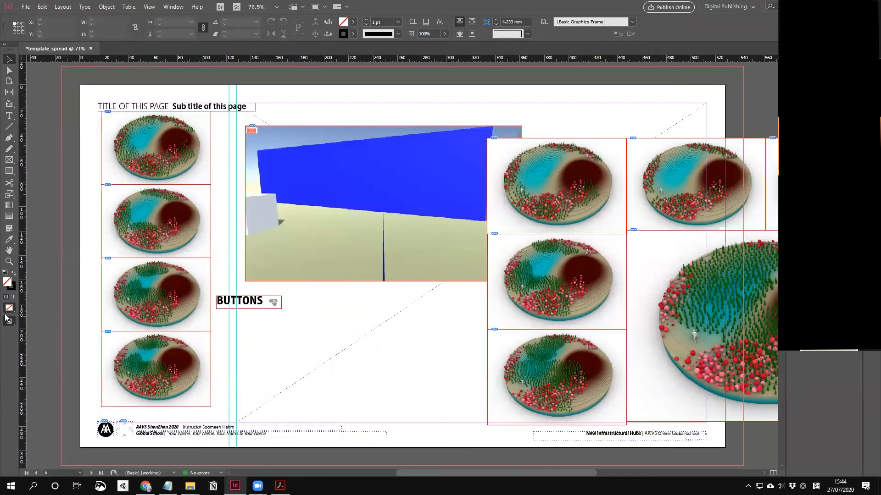
Step: Check the SD folder window, select the SD0077R_SeoulBiennale folder, and return to InDesign
left_click(25, 7)
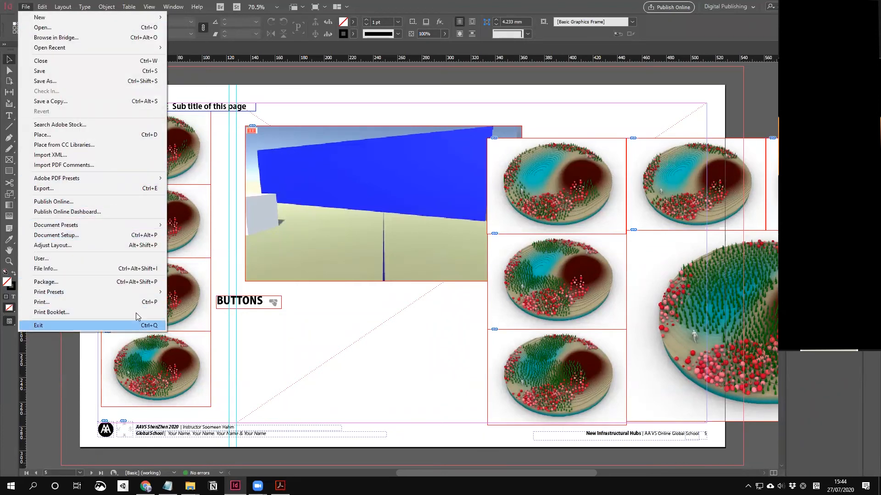
left_click(190, 486)
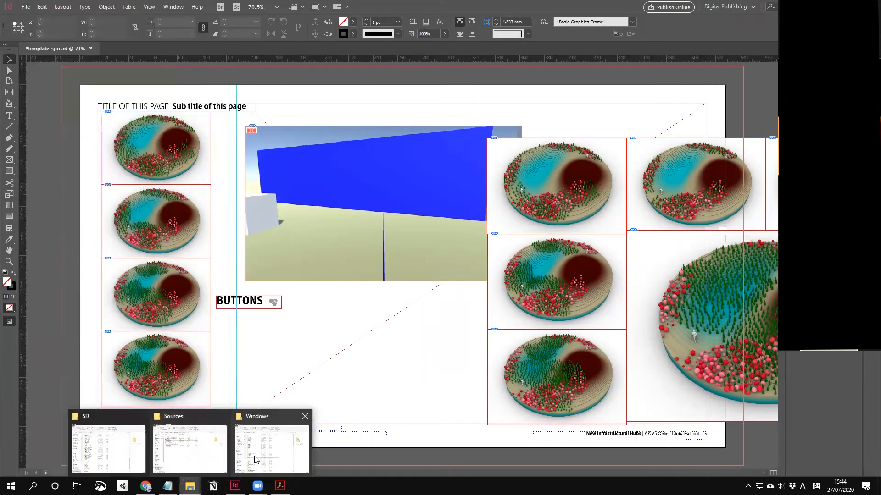
mouse_move(188, 455)
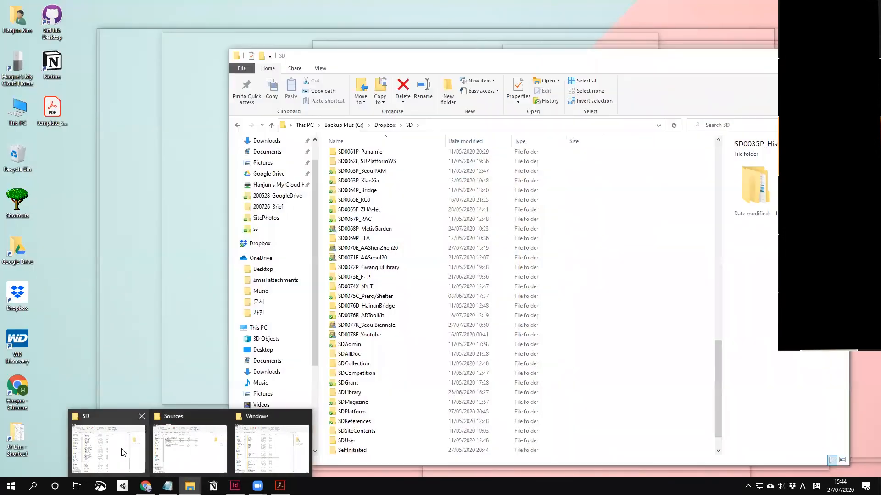
left_click(121, 448)
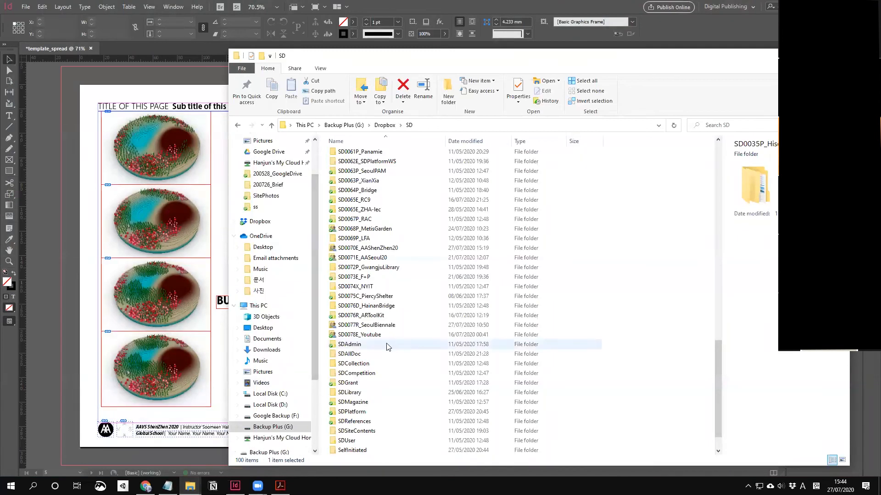
left_click(373, 327)
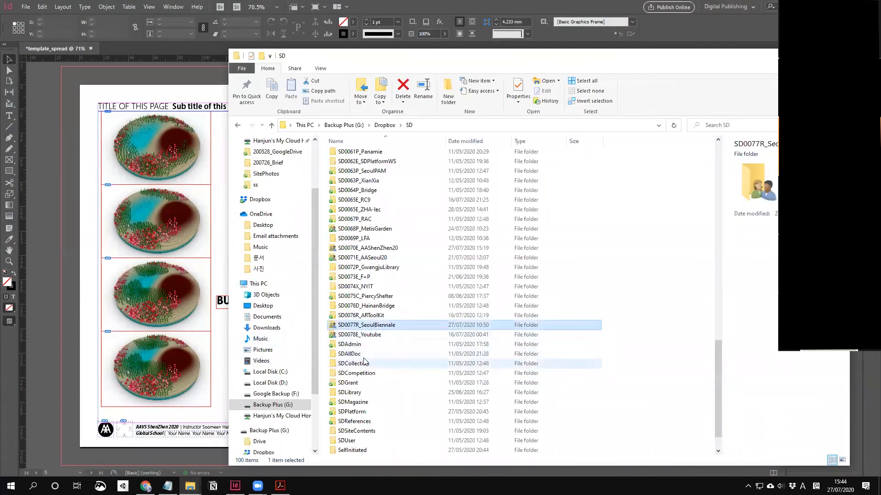
left_click(100, 444)
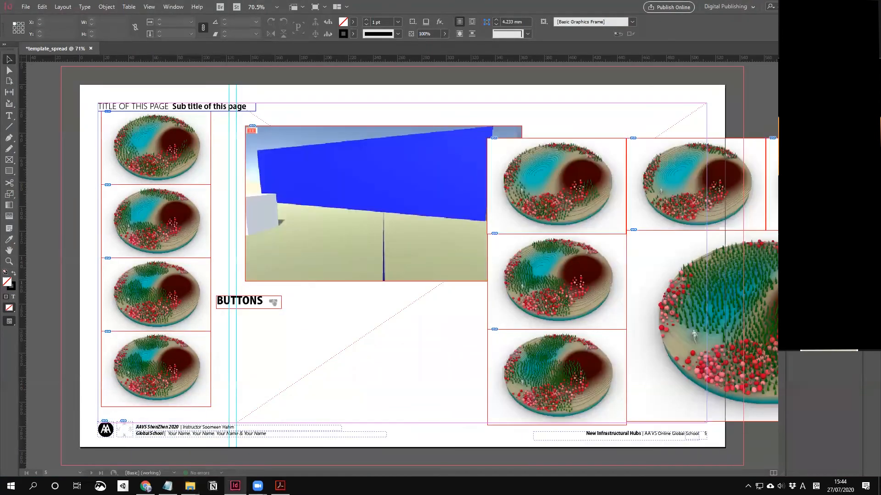
Step: In the Sources window, open the Links folder, go back up, and select the template_spread INDD
left_click(190, 486)
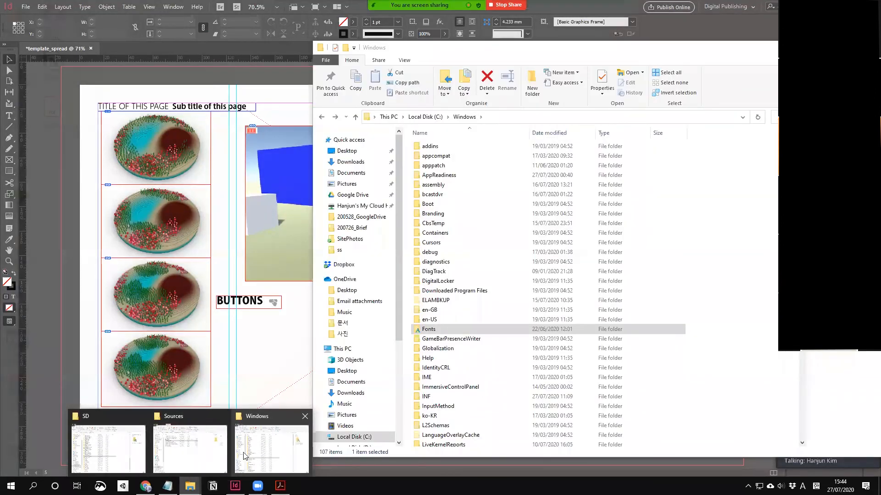
mouse_move(247, 455)
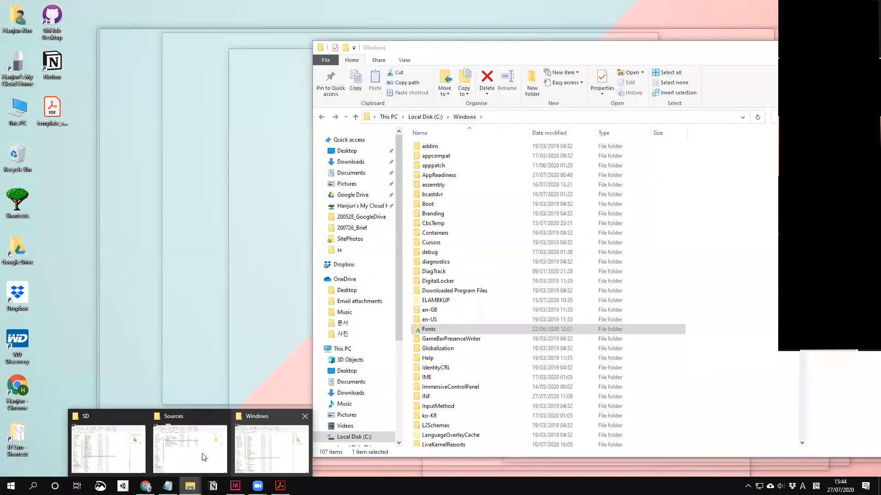
left_click(204, 458)
double_click(607, 201)
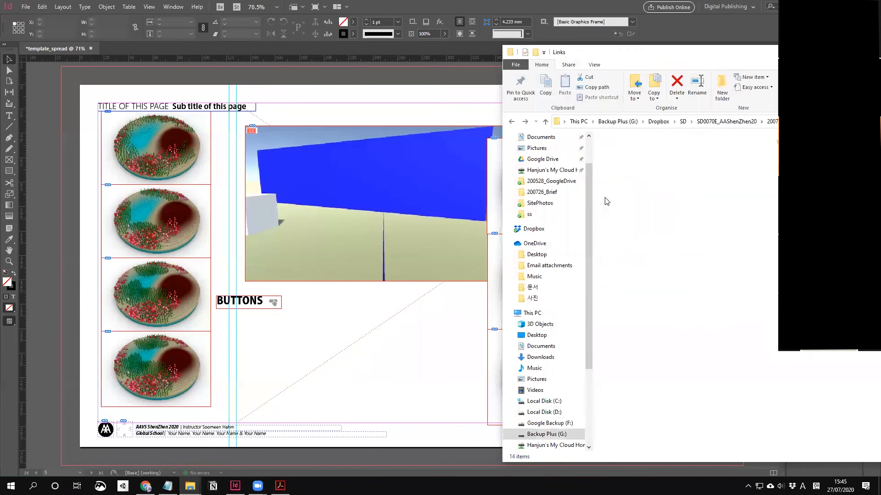
key("alt+Left")
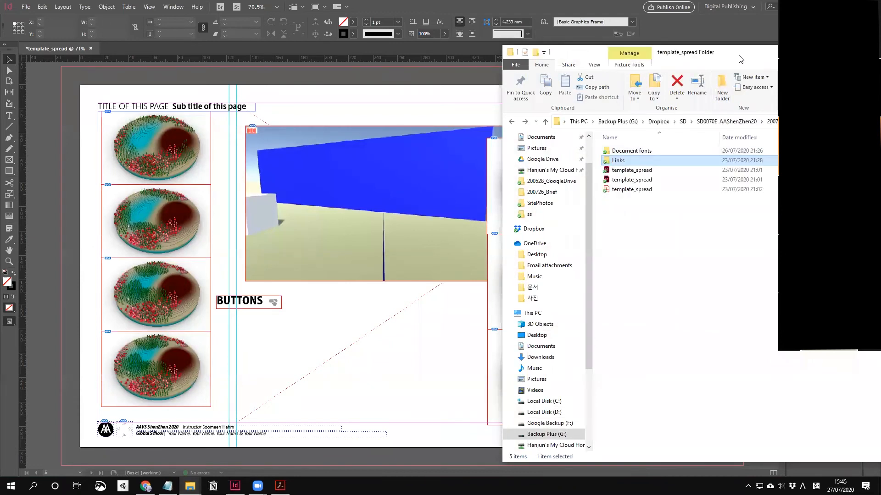
left_click_drag(739, 59, 412, 82)
left_click(323, 203)
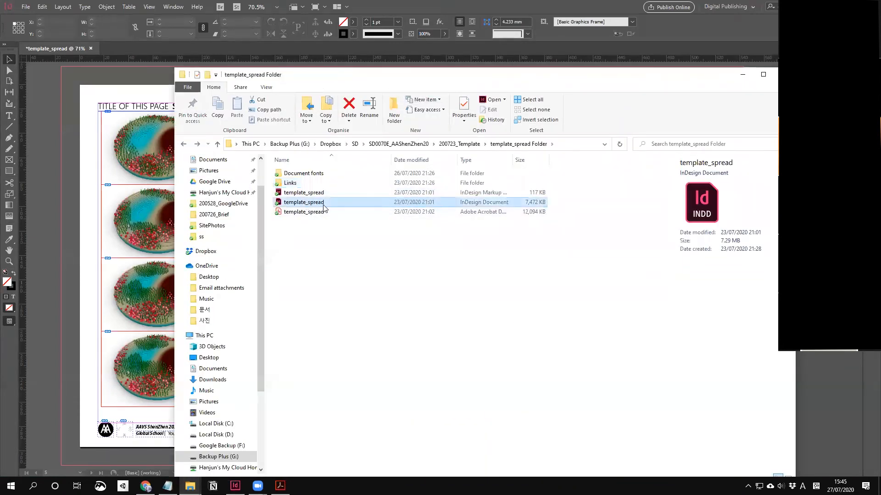
left_click(26, 7)
Step: Save the document as template_spread_test in the 200713_Poster Folder
left_click(101, 82)
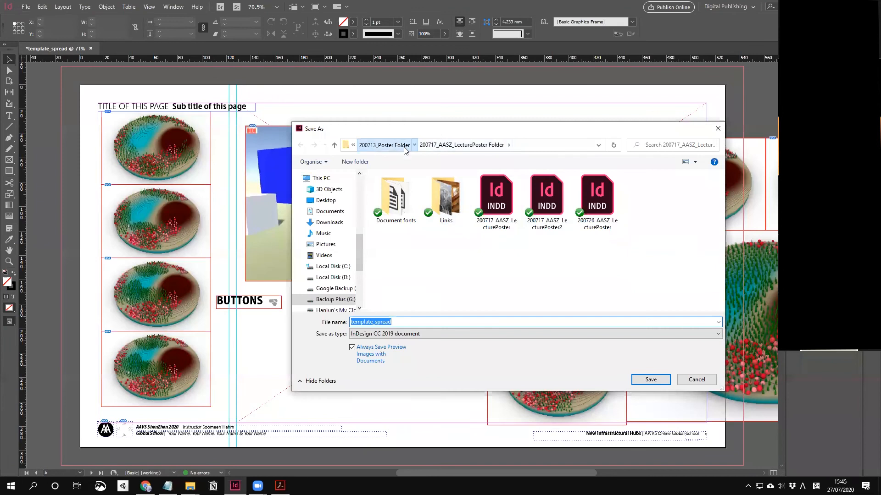
left_click(406, 146)
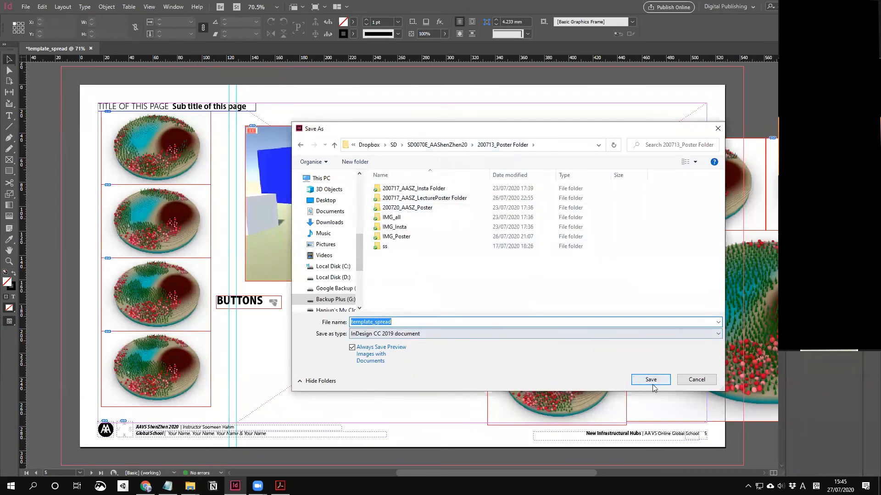
left_click(406, 322)
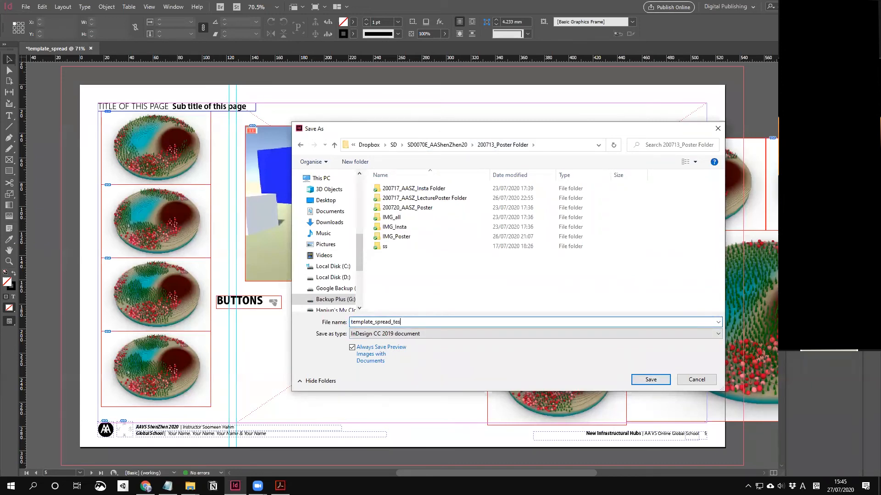
left_click(642, 380)
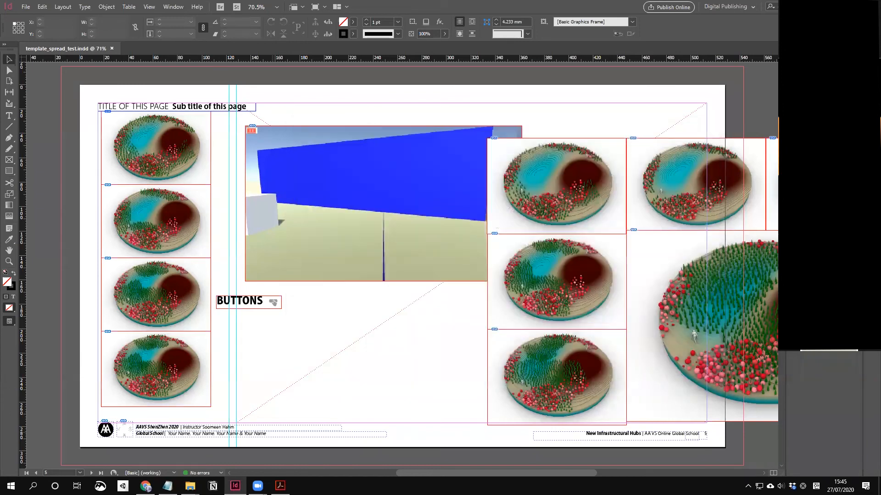
Step: In the template_spread Folder window, go up to the SD0070E_AAShenZhen20 folder
mouse_move(190, 486)
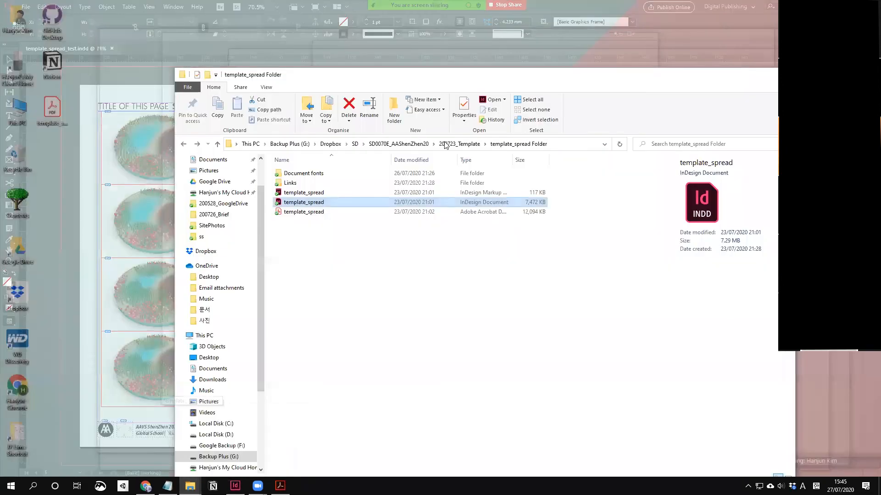
left_click(169, 446)
left_click(474, 144)
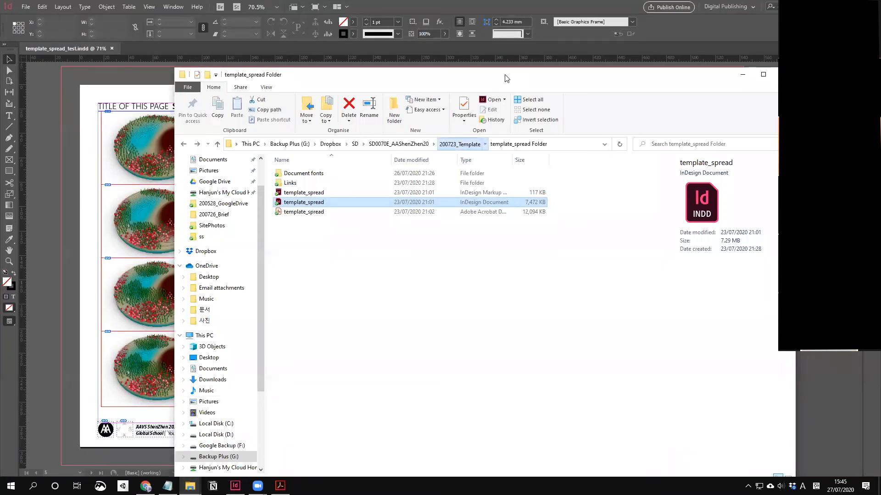
left_click(477, 150)
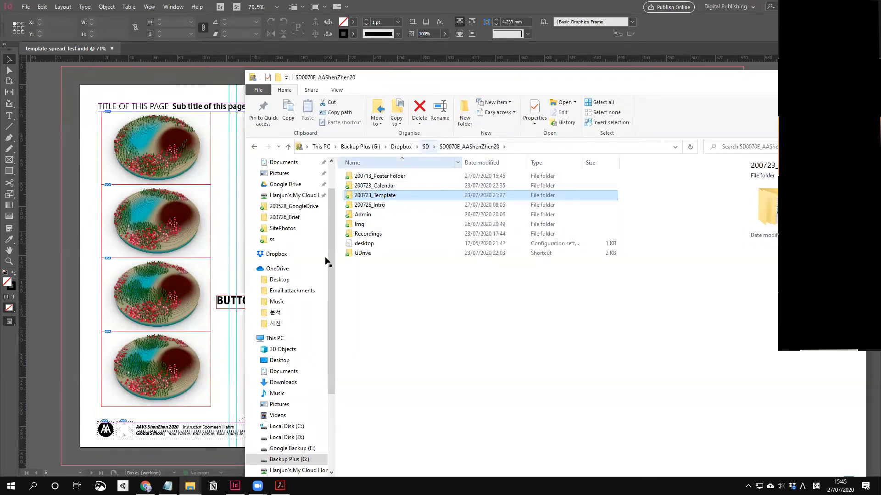
left_click(26, 7)
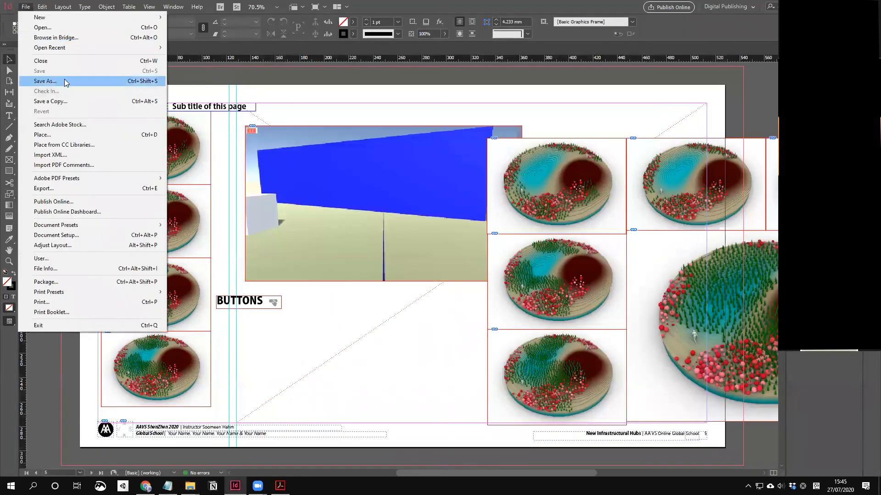
Step: Save template_spread_test into the 200723_Template folder inside SD0070E_AAShenZhen20
left_click(65, 80)
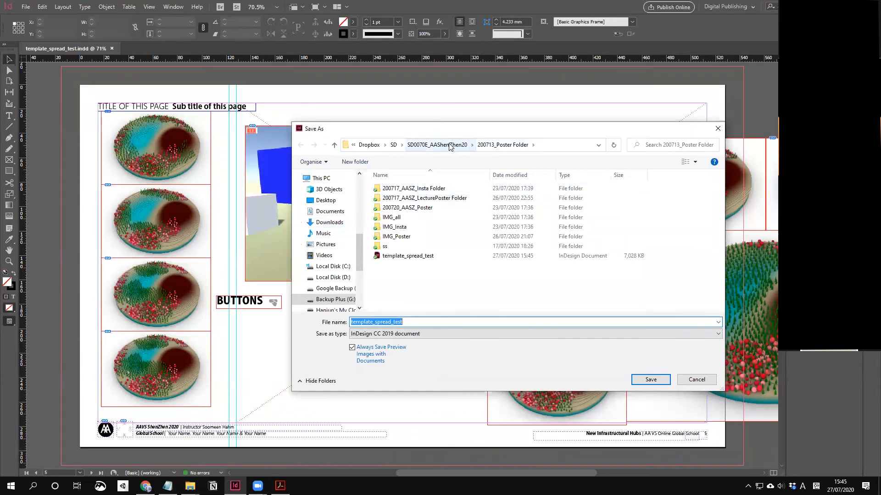
left_click(453, 145)
double_click(411, 209)
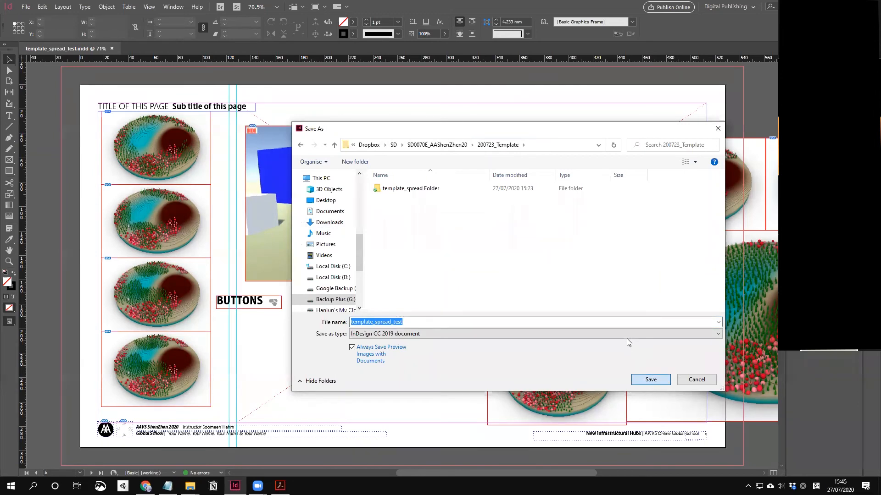
left_click(651, 380)
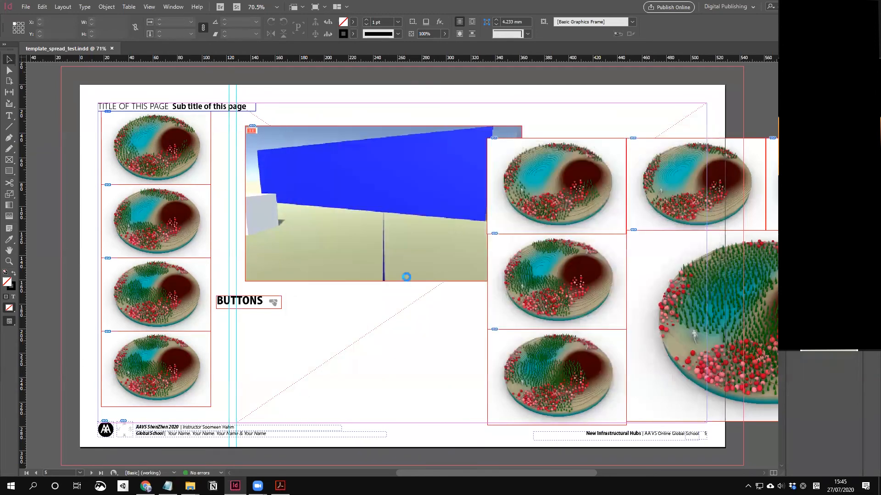
Step: Confirm in File Explorer that template_spread_test now exists in 200723_Template
mouse_move(190, 486)
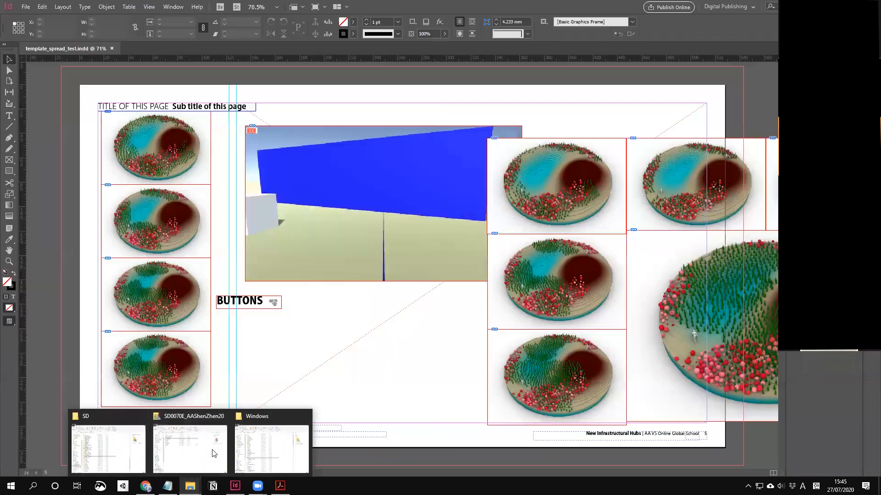
left_click(212, 453)
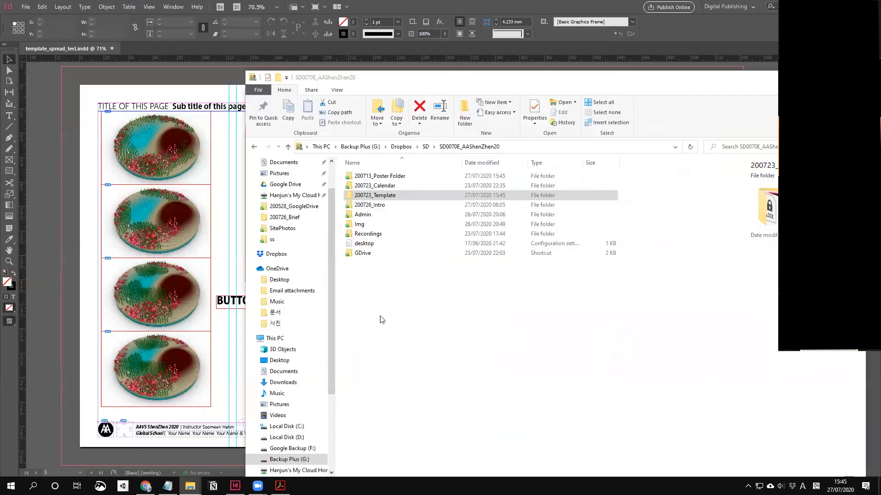
double_click(393, 198)
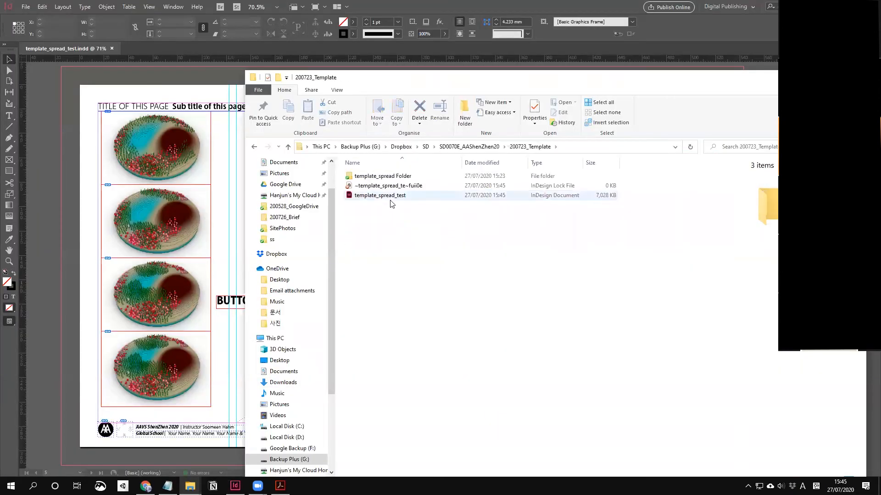
left_click(390, 202)
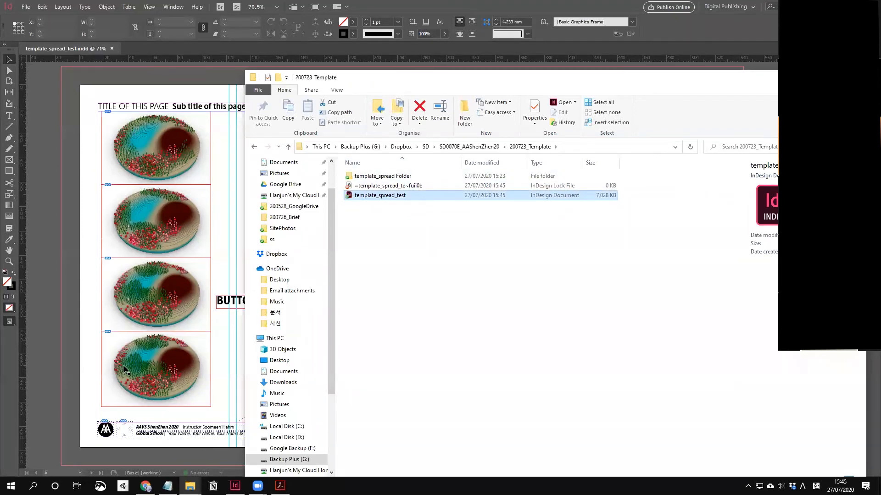
left_click(82, 234)
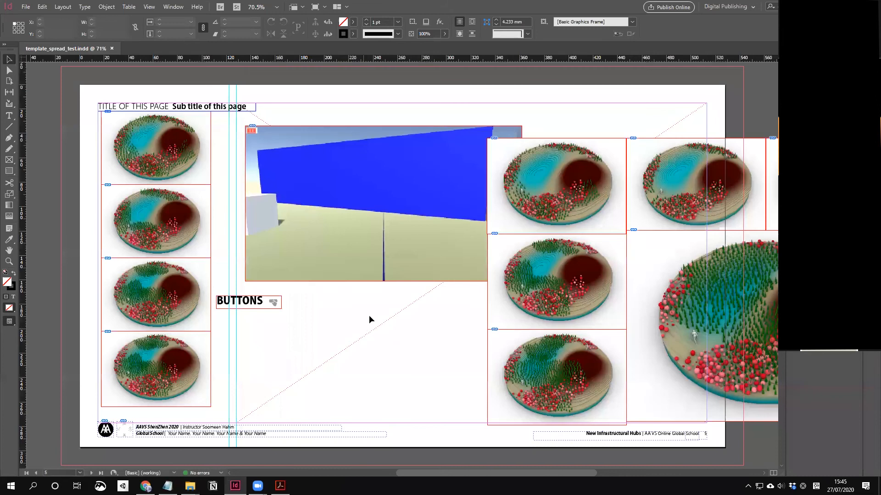
Step: Zoom out to view the first pages and show the Links panel
left_click_drag(333, 332, 328, 345)
key("ctrl+minus")
key("ctrl+minus")
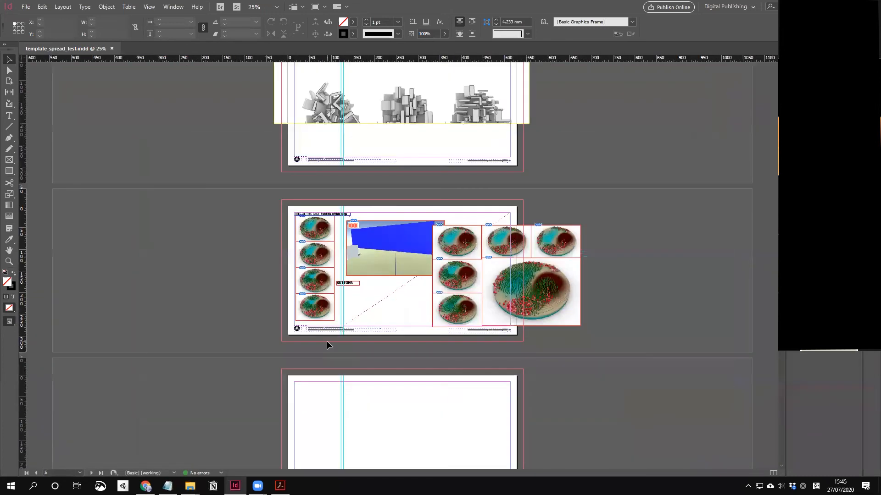
scroll(326, 345, "up", 12)
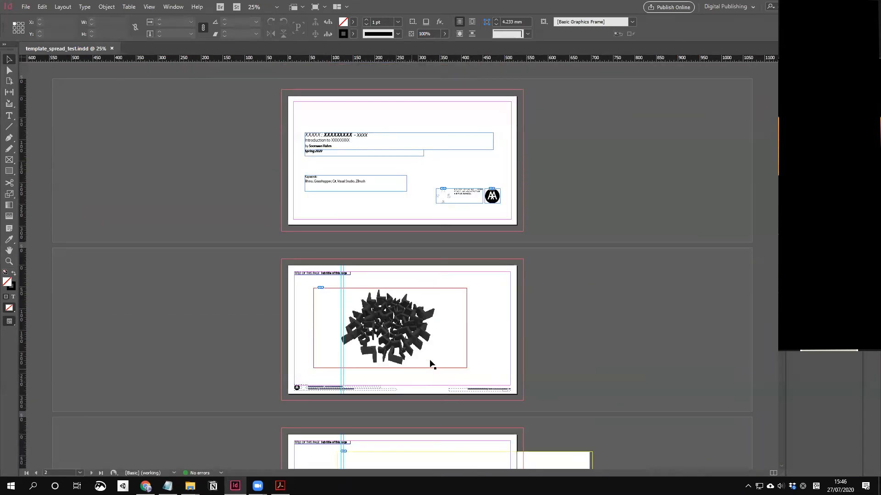
key("ctrl+shift+d")
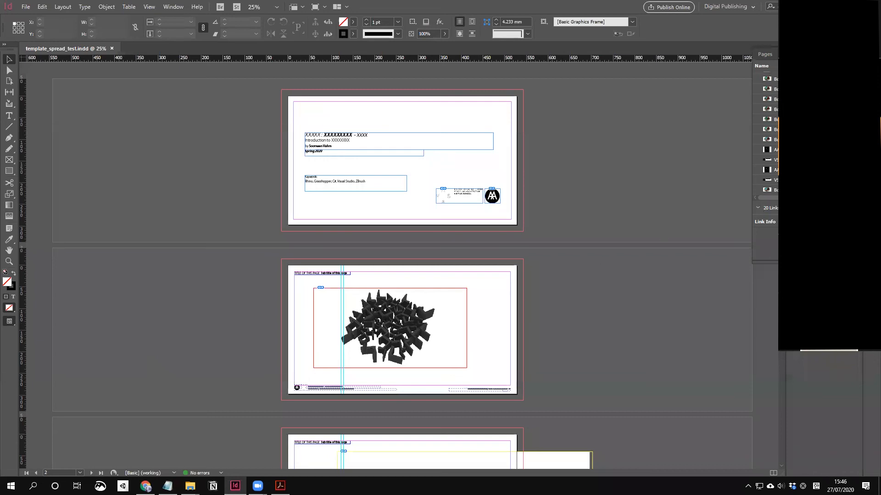
Step: Review the Link Info of three different linked files in the Links panel
left_click(774, 160)
left_click_drag(820, 263, 820, 376)
scroll(817, 316, "down", 3)
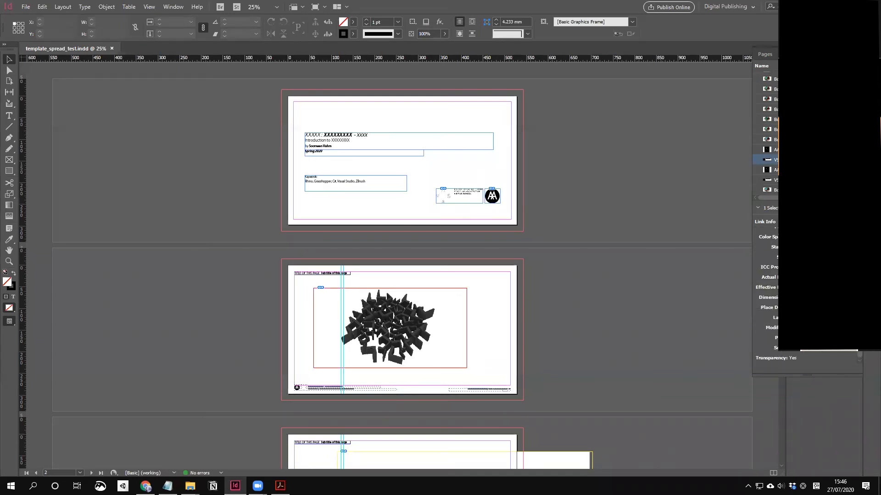
left_click(775, 149)
scroll(774, 298, "down", 3)
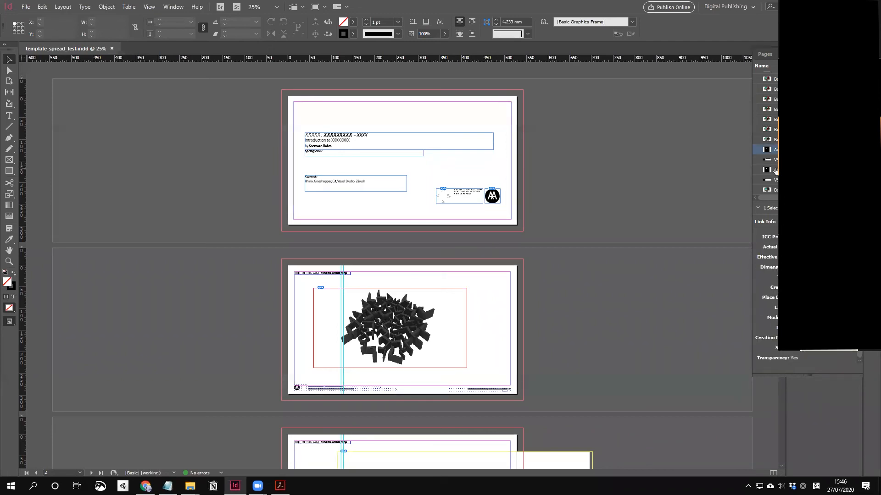
scroll(776, 118, "up", 3)
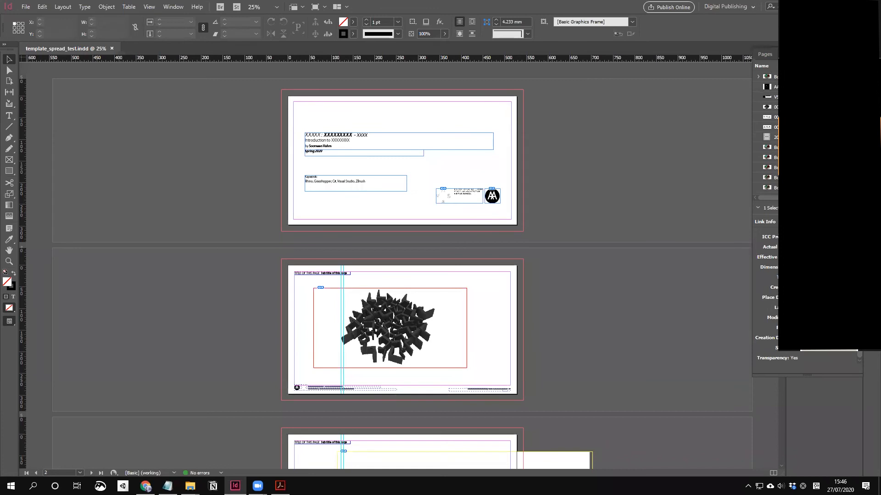
scroll(770, 133, "down", 1)
left_click(776, 127)
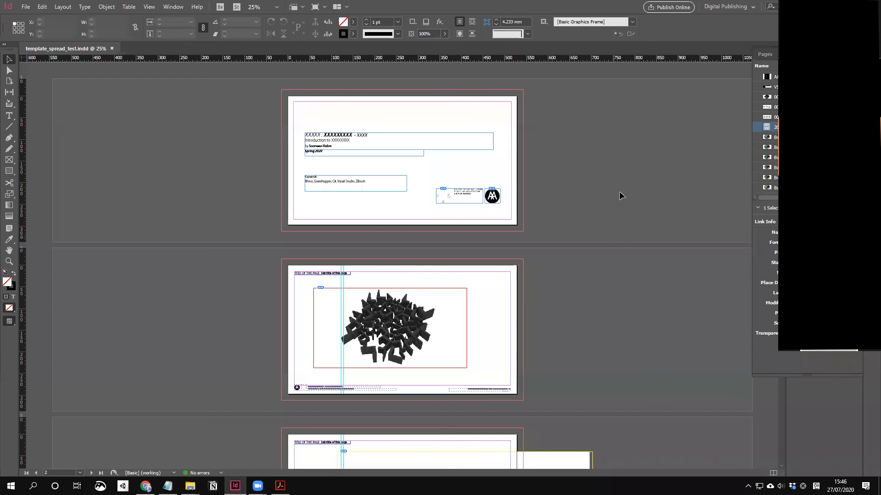
left_click(25, 6)
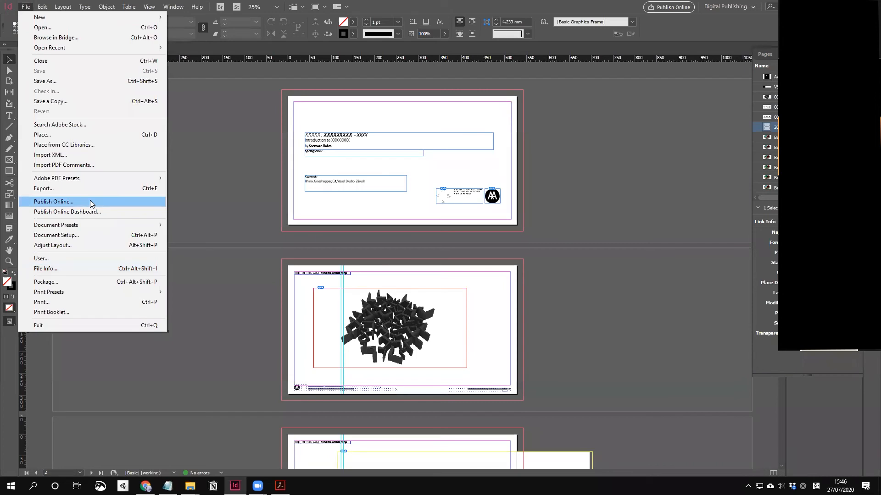
Step: Set the package to target SD0070E_AAShenZhen20 with fonts, linked graphics, IDML and a print PDF
left_click(97, 283)
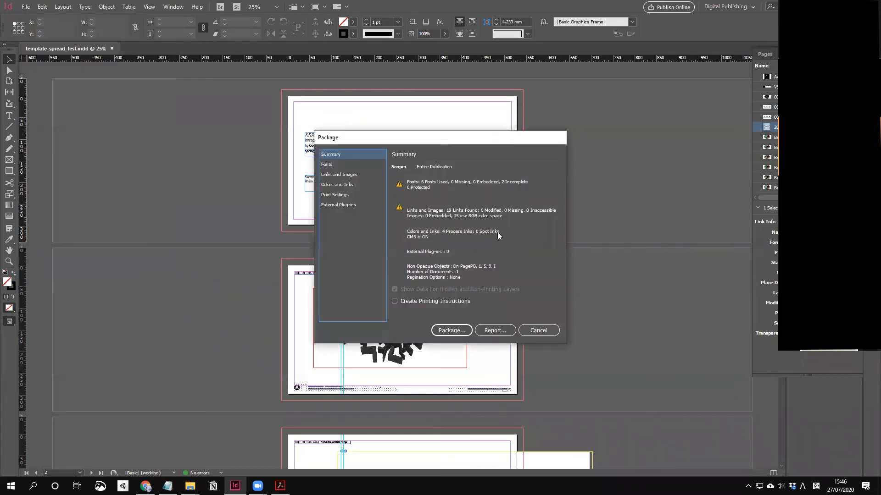
left_click(454, 329)
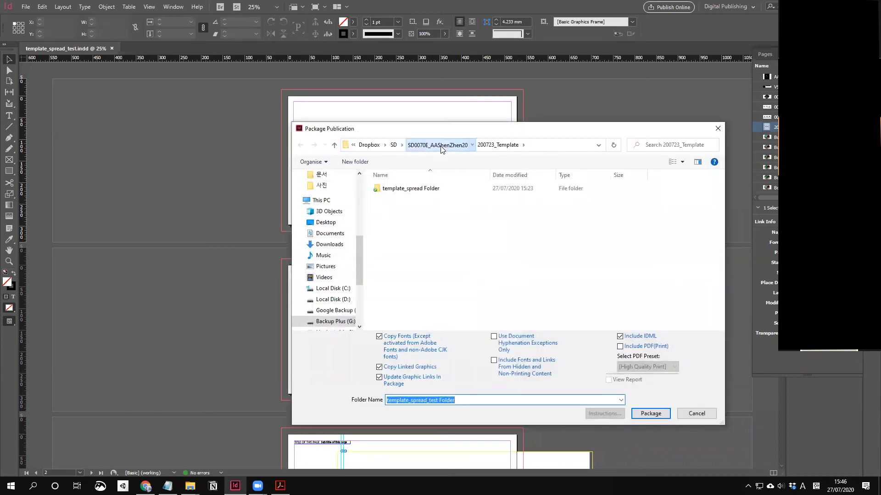
left_click(438, 145)
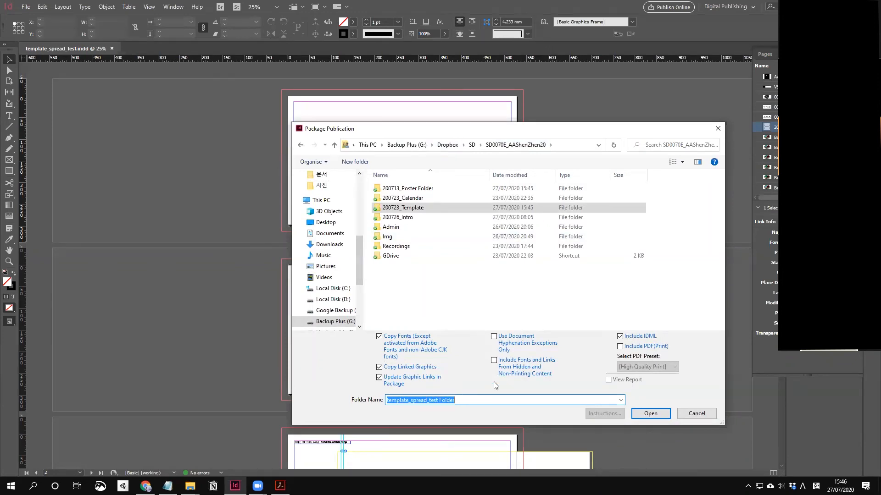
left_click(620, 337)
left_click(620, 337)
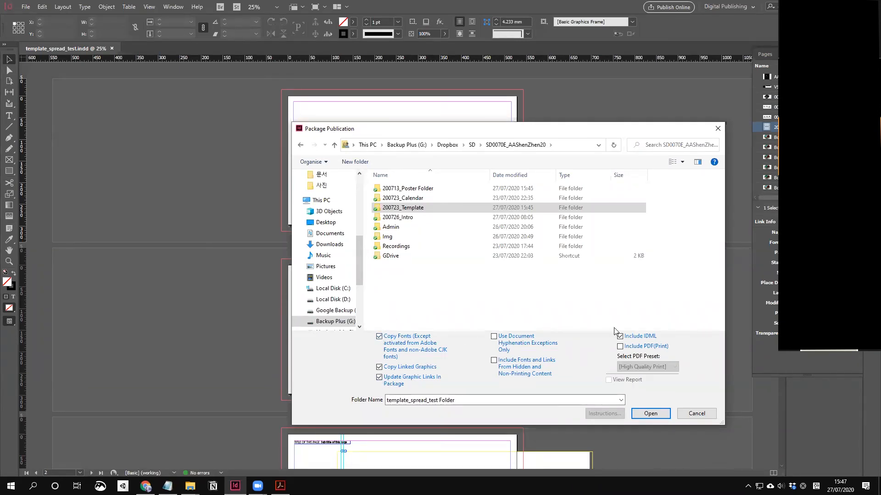
left_click(379, 336)
left_click(658, 345)
Step: Leave the PDF preset at High Quality Print, then drop the print PDF from the package
left_click(667, 367)
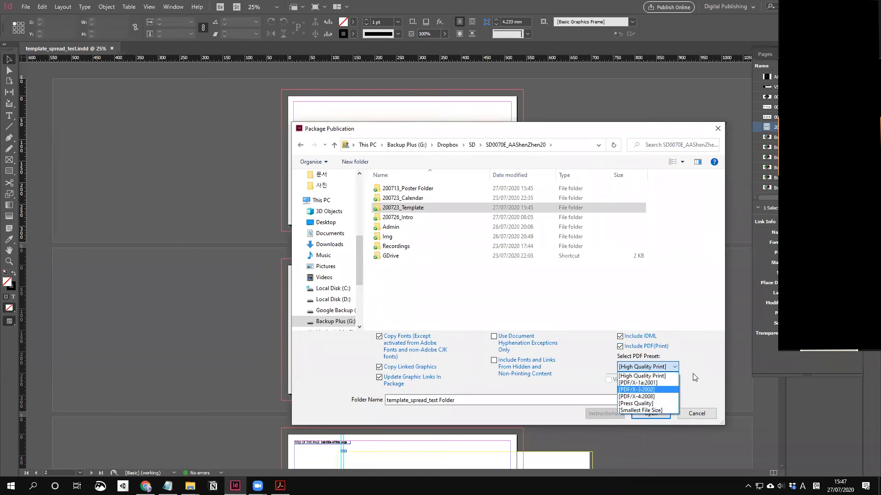
left_click(693, 354)
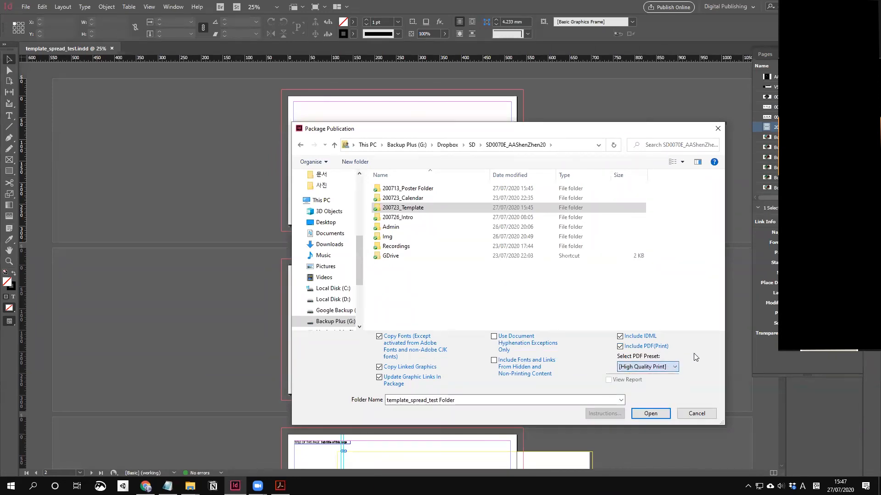
left_click(621, 347)
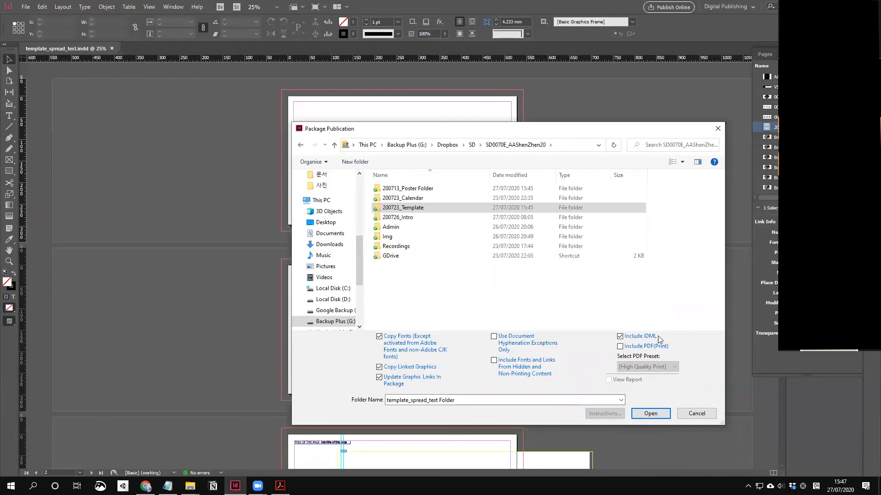
Step: Create the template_spread_test package folder inside SD0070E_AAShenZhen20
left_click(650, 414)
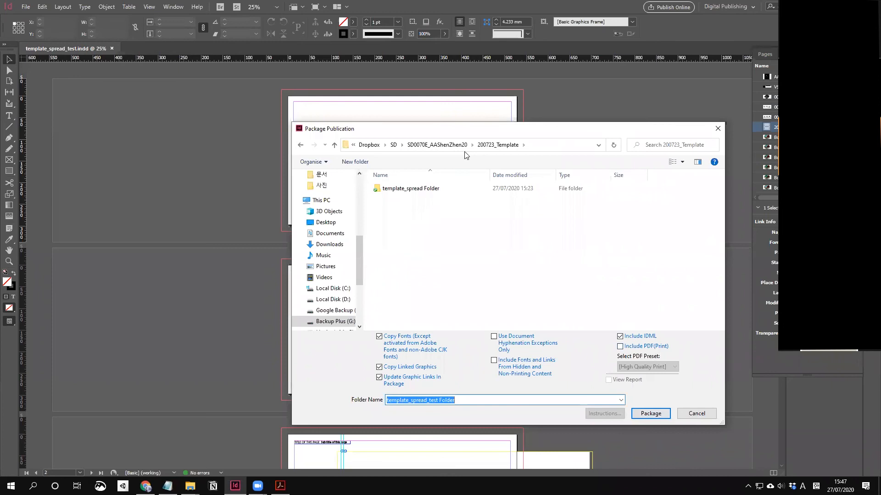
left_click(448, 145)
left_click(431, 294)
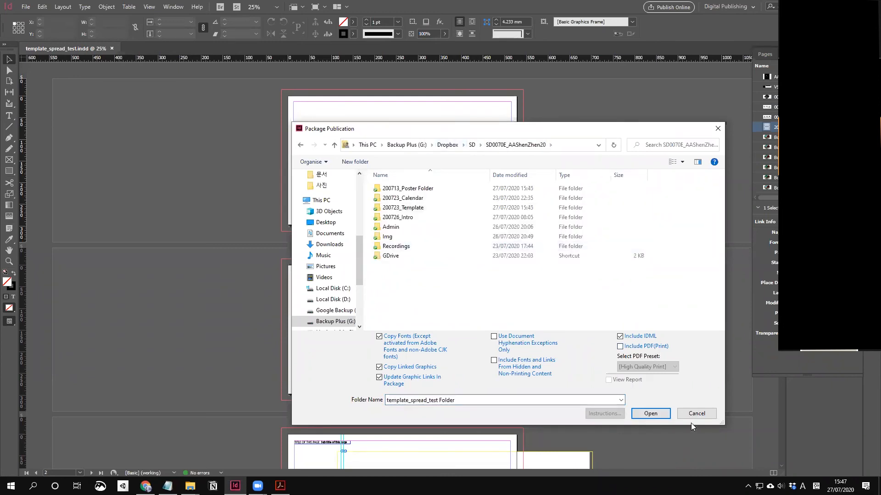
left_click(641, 414)
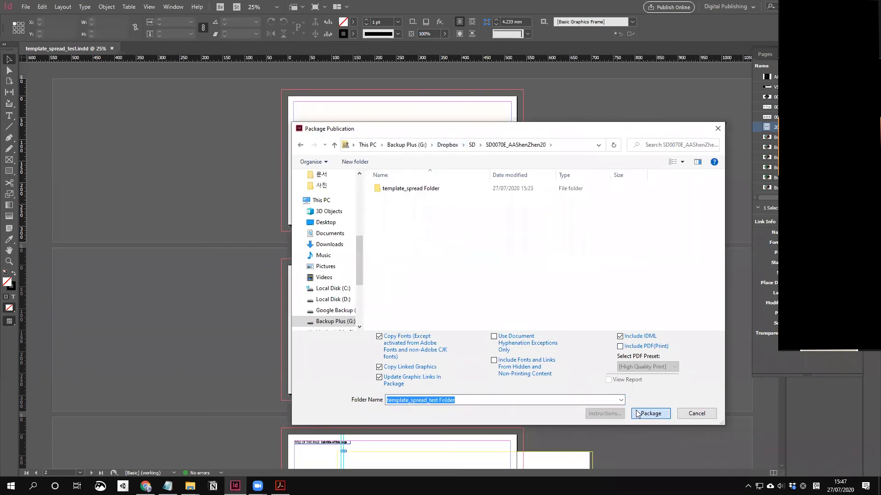
left_click(444, 145)
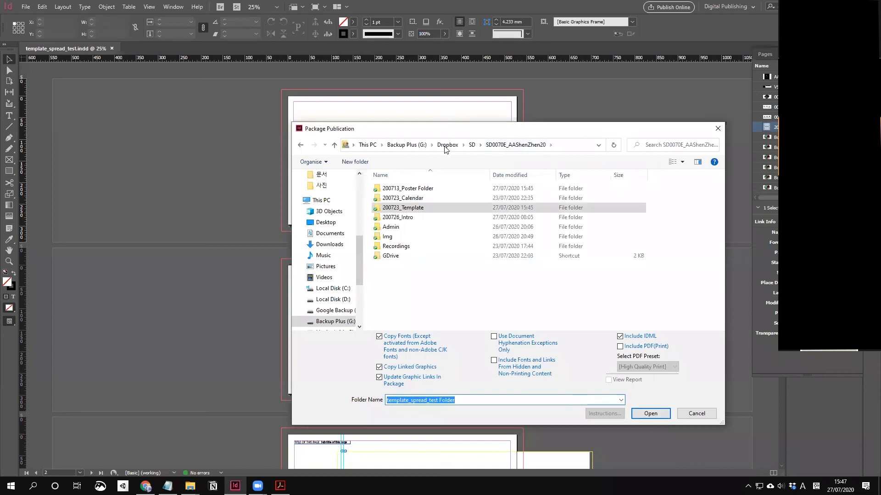
left_click(473, 145)
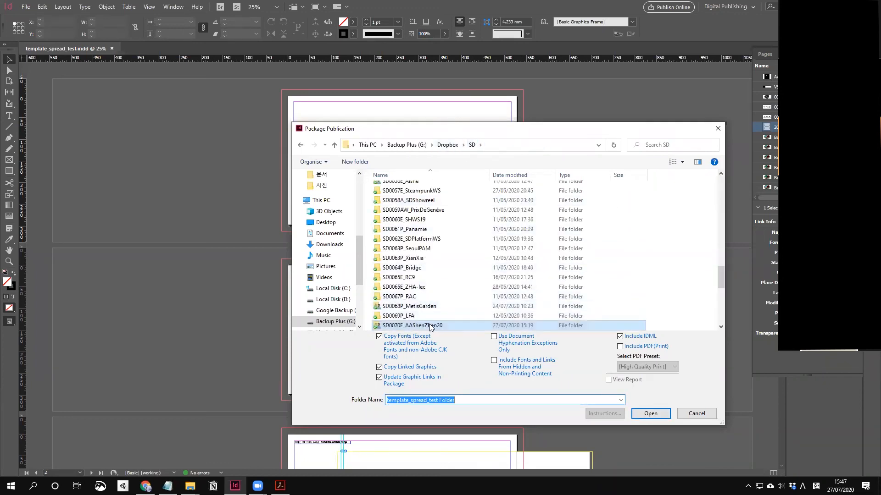
left_click(647, 413)
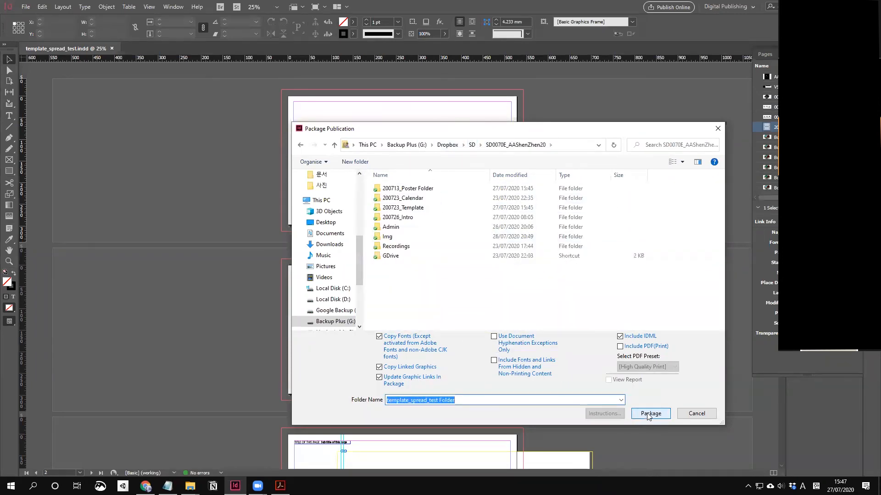
left_click(648, 414)
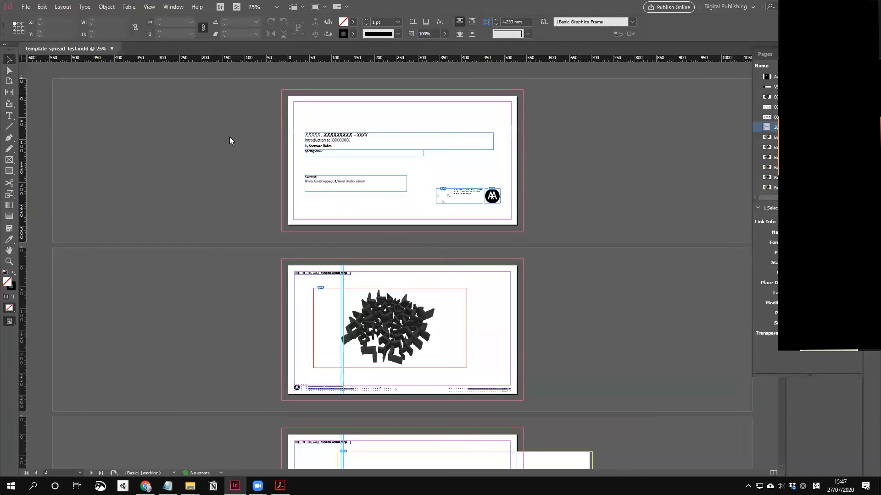
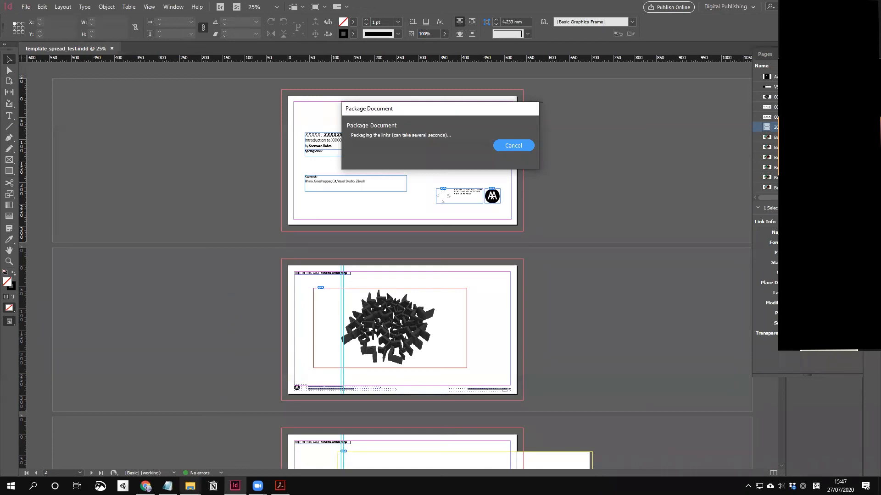
Step: Bring the 200723_Template folder window forward and drag it down so the packaging progress stays visible
mouse_move(190, 486)
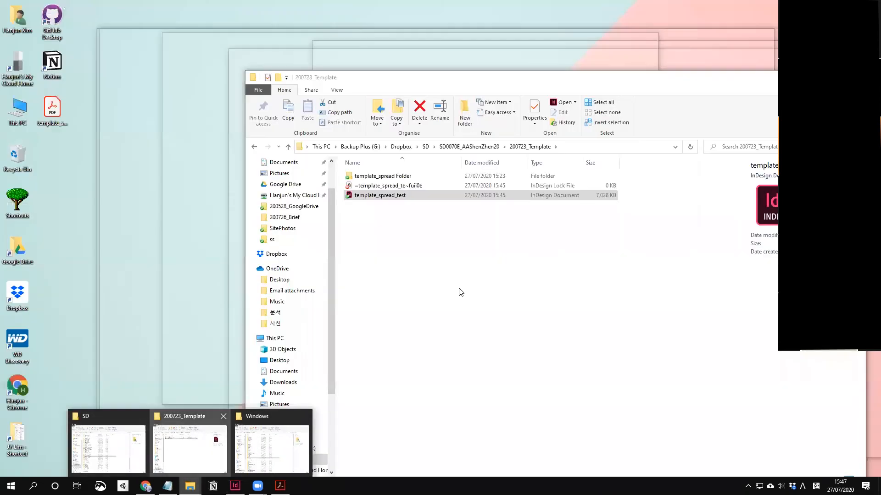
left_click(192, 447)
left_click_drag(454, 75, 431, 350)
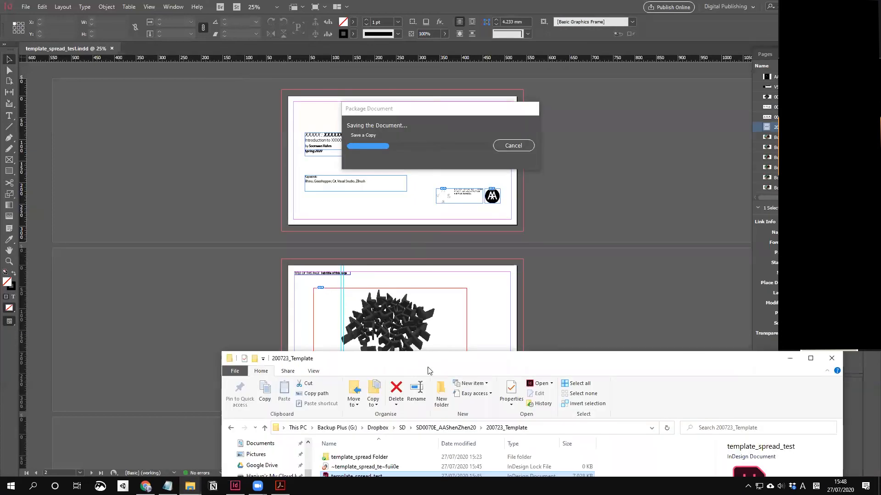
left_click_drag(346, 115, 347, 100)
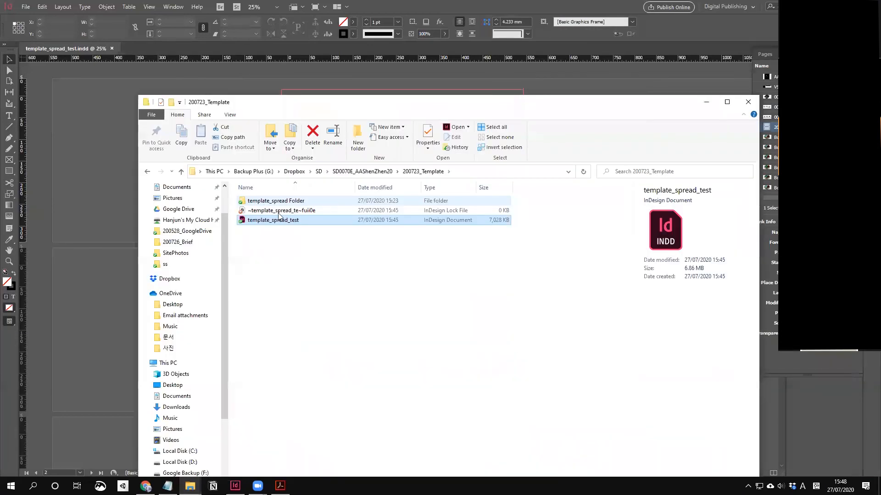
double_click(279, 201)
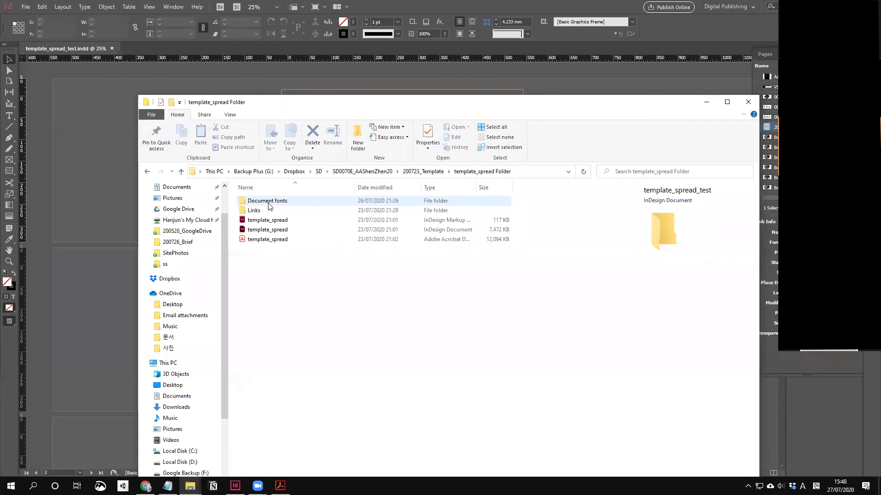
left_click(419, 172)
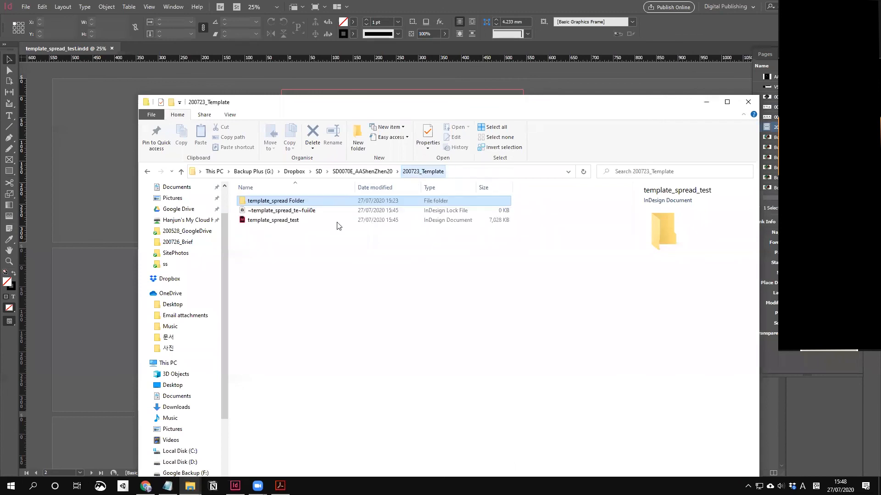
double_click(300, 202)
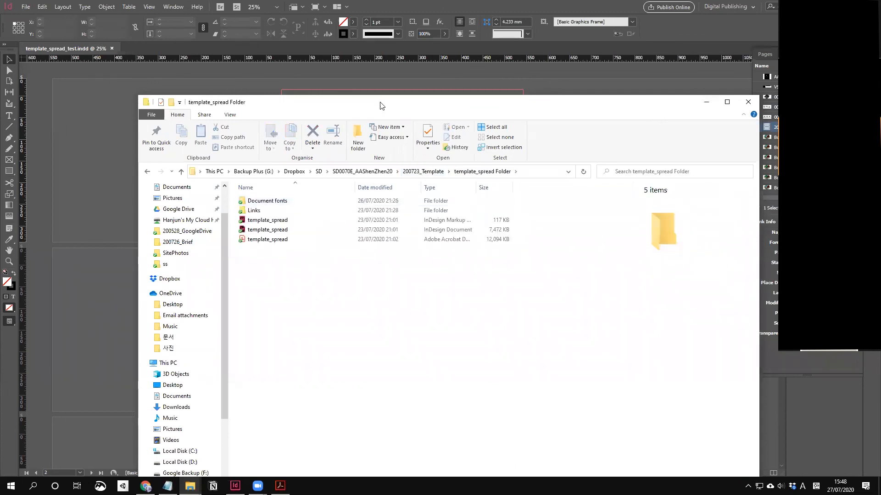
left_click_drag(310, 102, 251, 76)
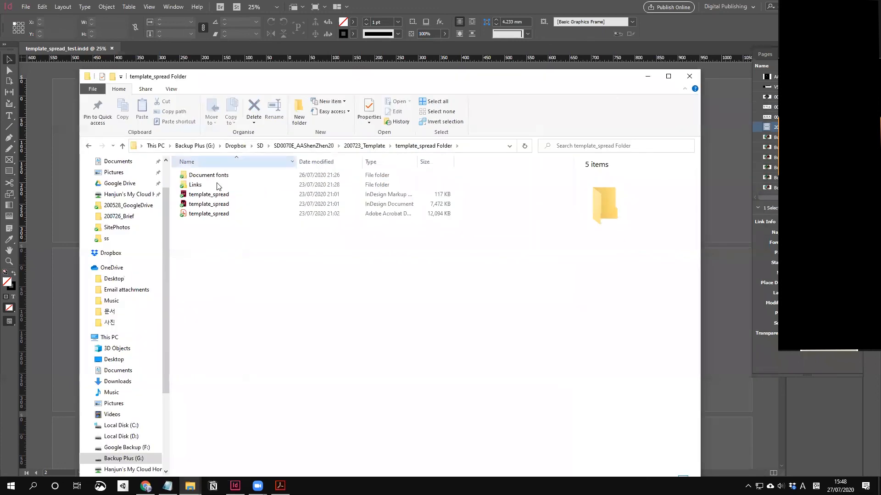
double_click(215, 186)
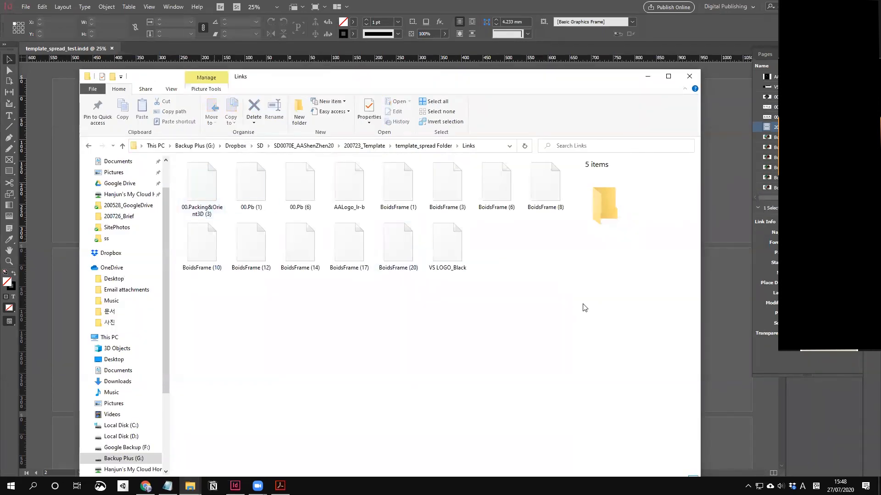
left_click_drag(560, 283, 202, 221)
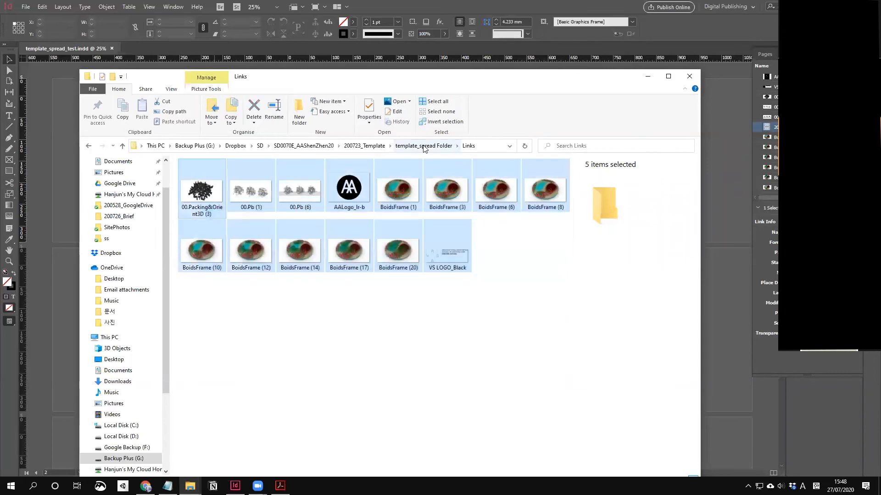
left_click(423, 146)
left_click(220, 178)
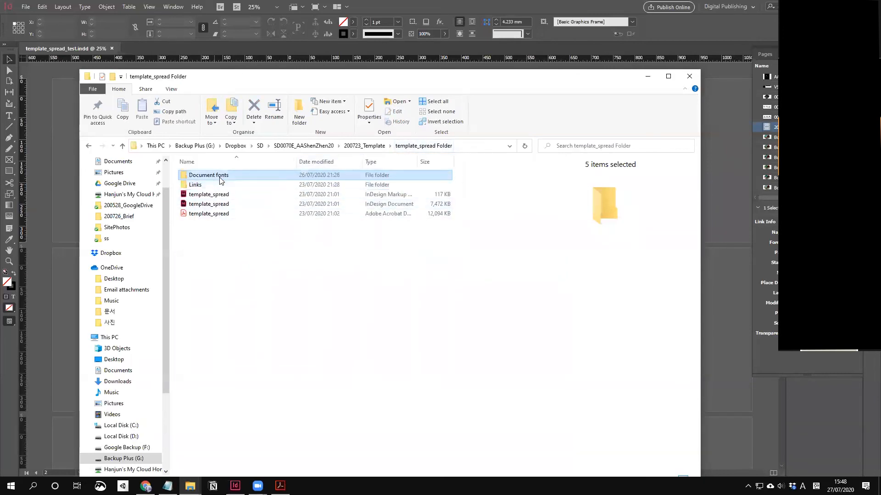
double_click(221, 180)
left_click(399, 147)
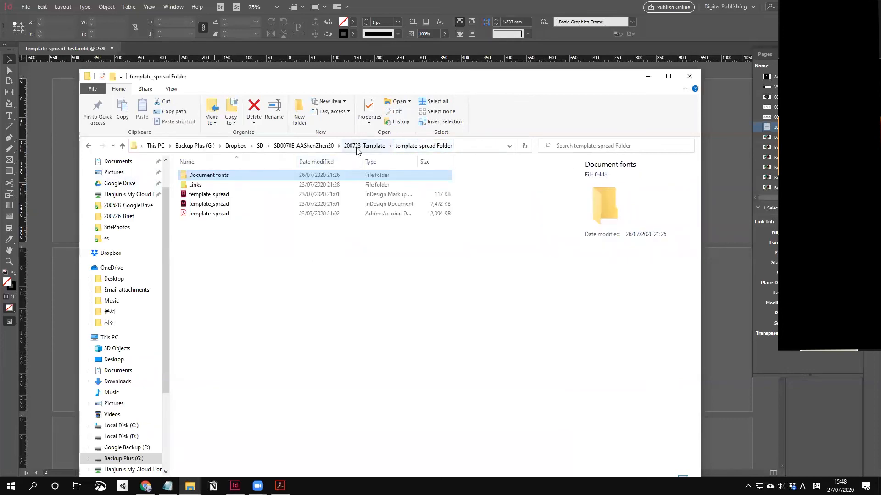
left_click(223, 204)
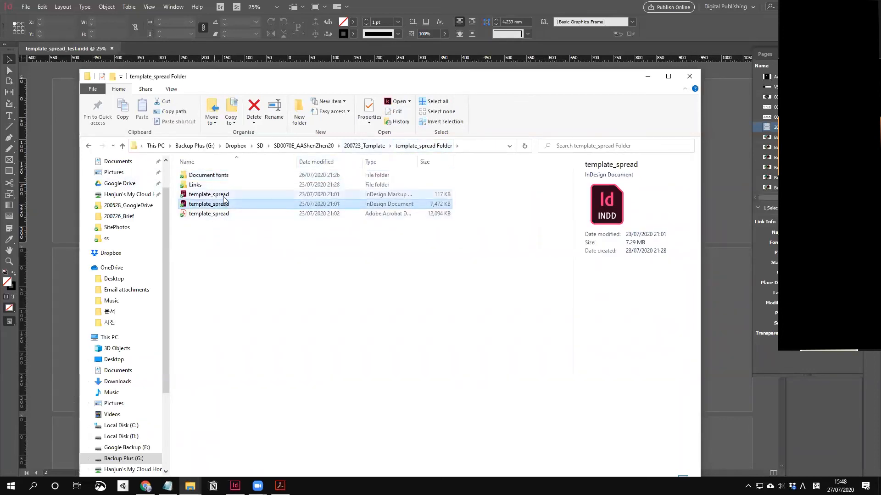
left_click(364, 145)
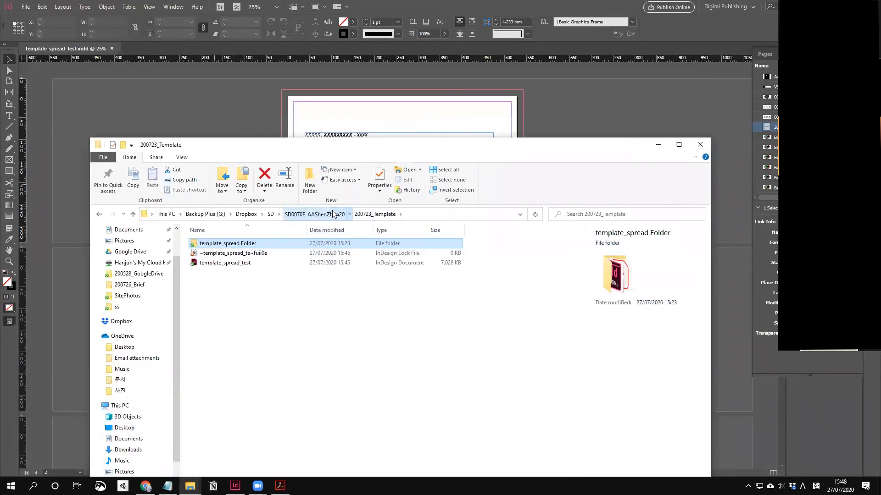
Step: Open the new template_spread_test package folder from SD0070E_AAShenZhen20
left_click(334, 215)
left_click(249, 312)
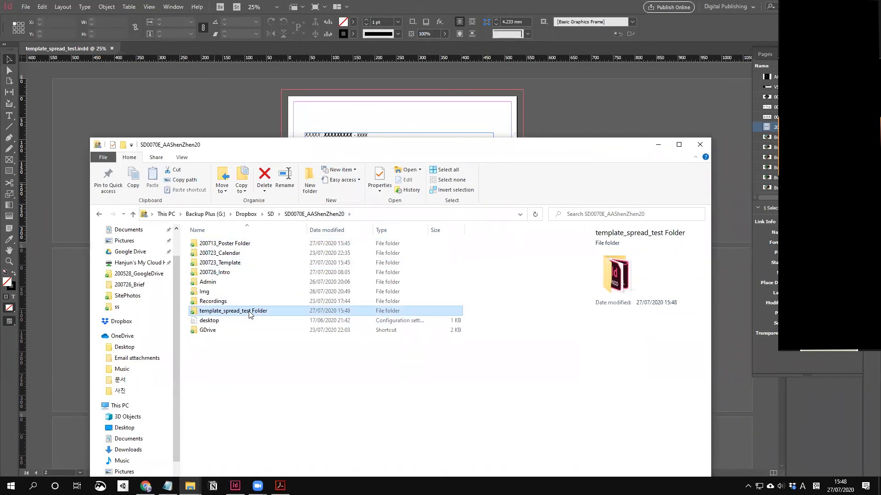
double_click(249, 312)
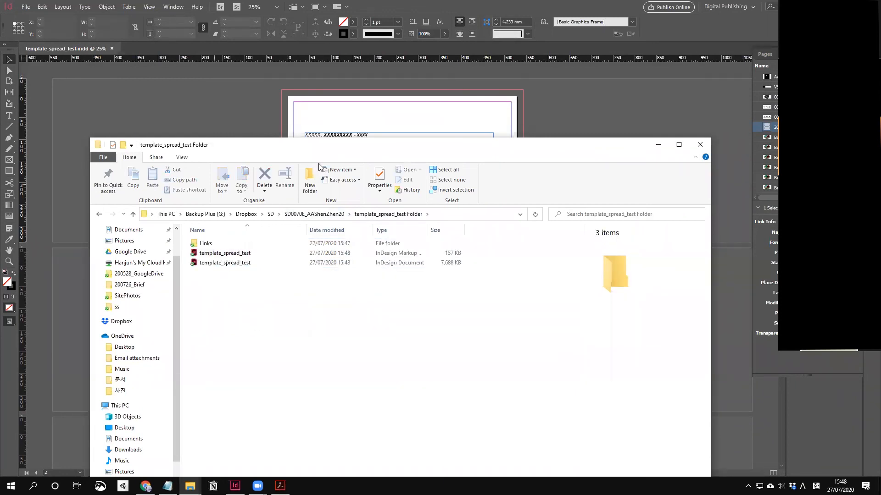
left_click_drag(337, 146, 362, 100)
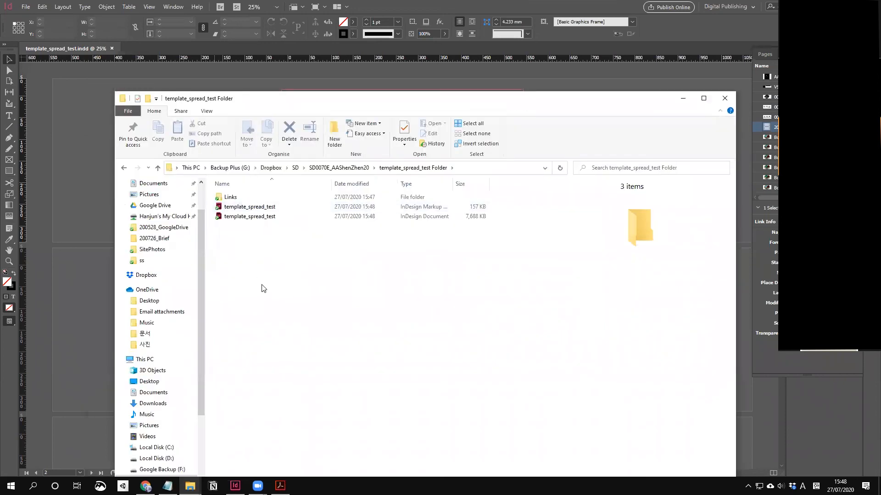
Step: Inspect the packaged IDML and INDD files and the Links folder, then return to SD0070E_AAShenZhen20
left_click(260, 210)
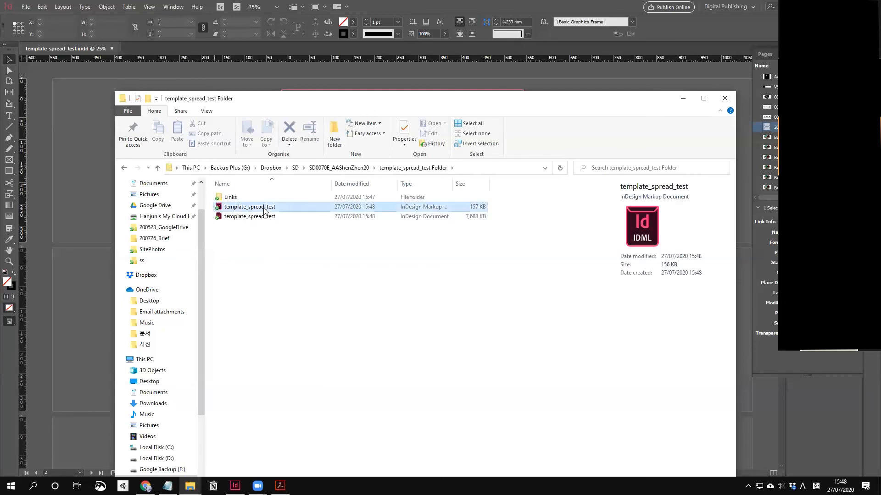
mouse_move(454, 186)
left_mouse_down()
mouse_move(507, 185)
mouse_move(432, 190)
mouse_move(458, 187)
left_mouse_up()
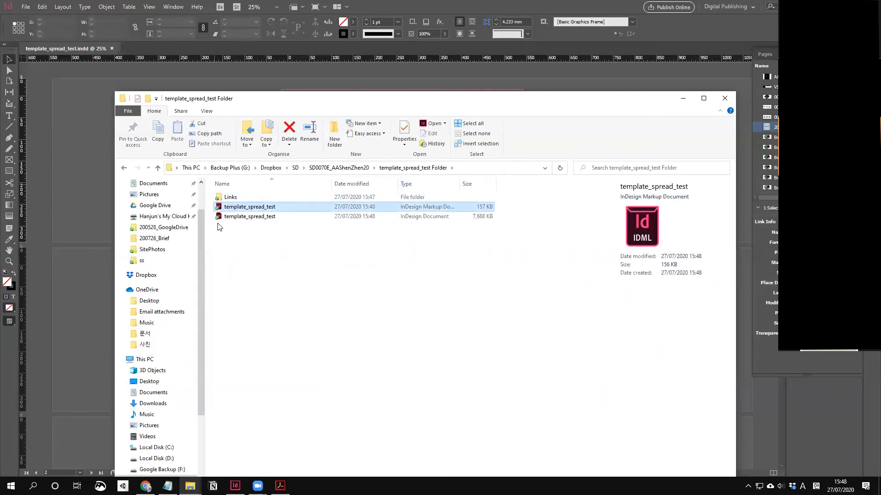
left_click(273, 220)
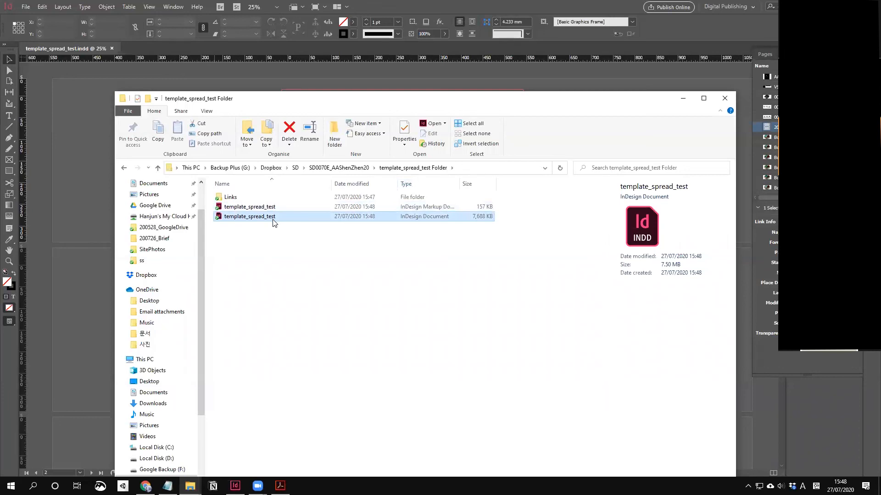
double_click(234, 199)
left_click(381, 168)
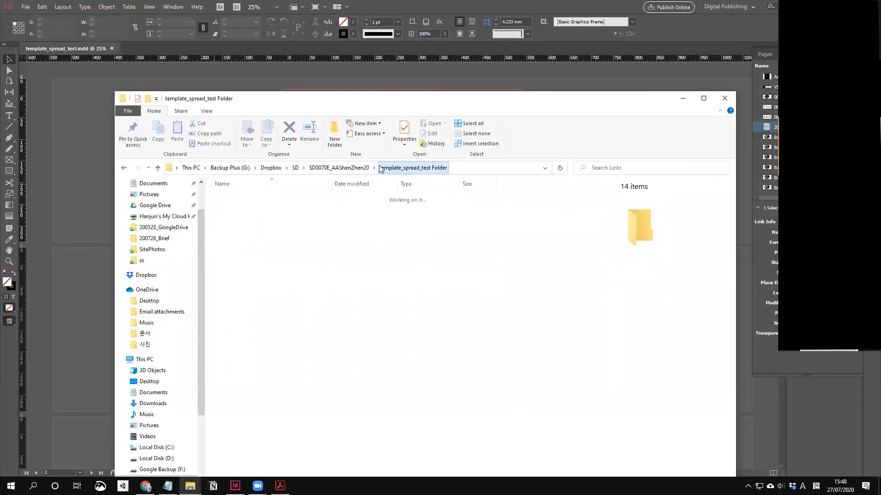
left_click(339, 167)
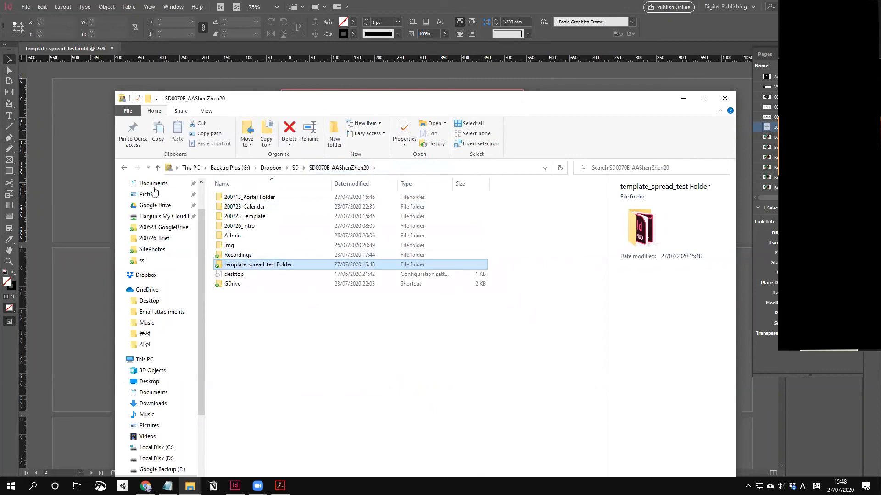
Step: Locate template_spread_test.indd in the package folder again, then return to the InDesign document
left_click(69, 57)
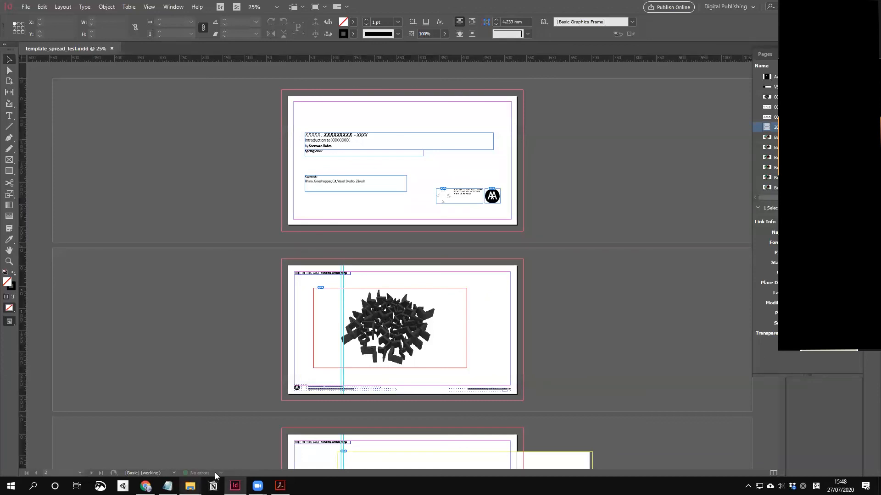
mouse_move(189, 485)
left_click(206, 457)
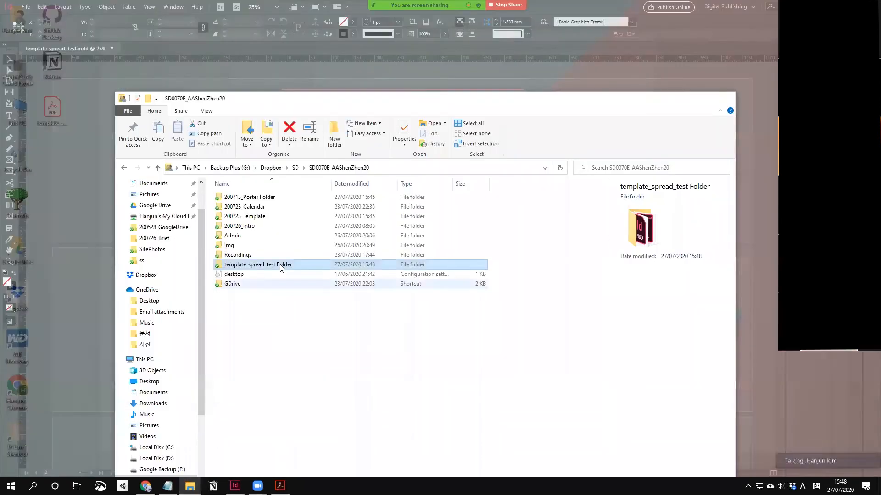
double_click(282, 261)
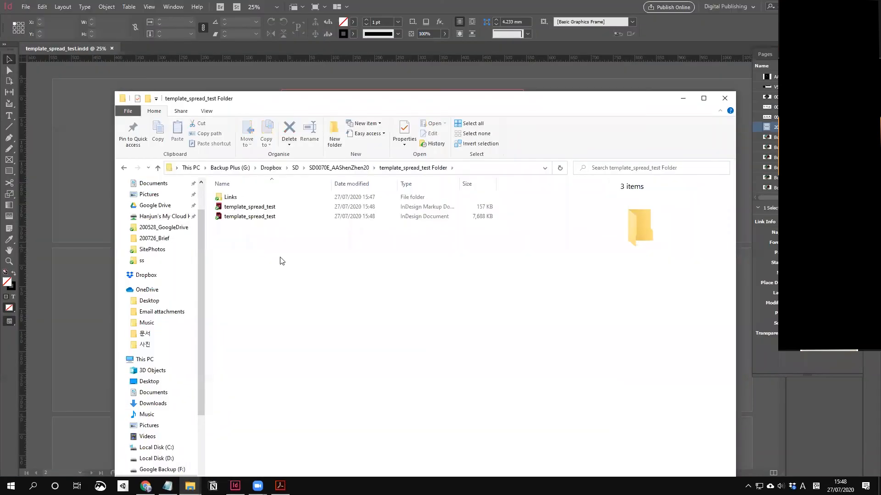
left_click(265, 219)
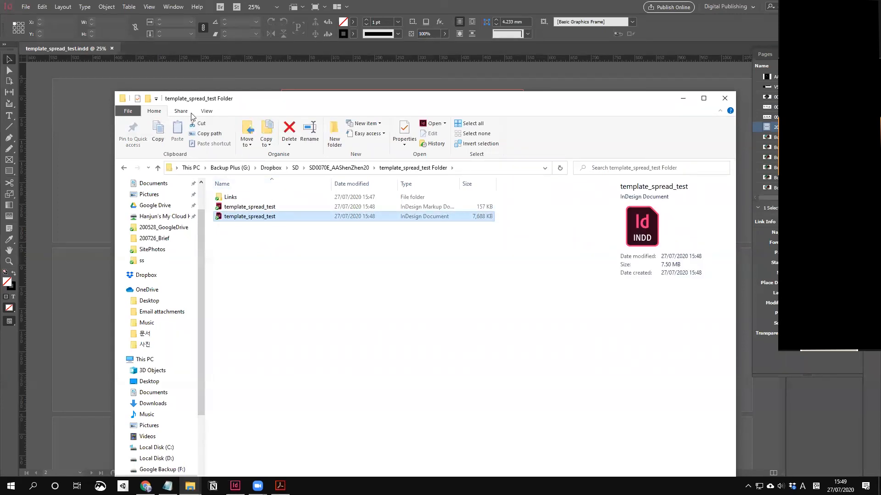
left_click(112, 48)
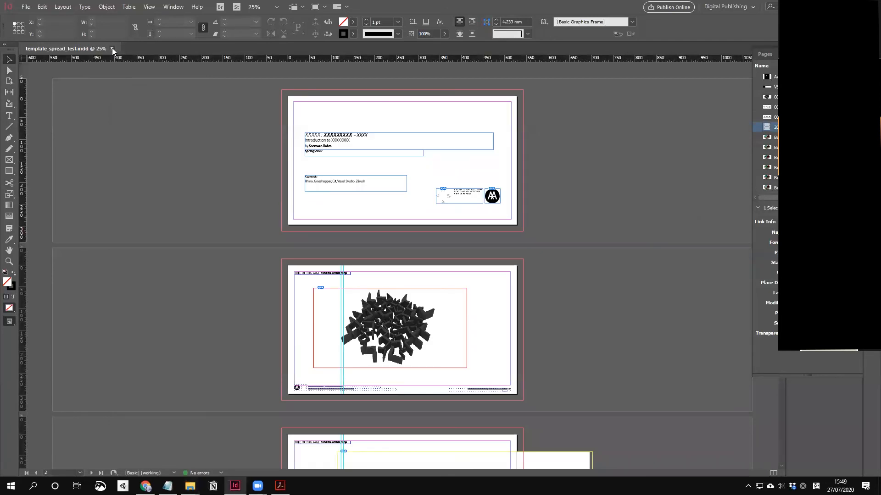
Step: Close template_spread_test and reopen the packaged template_spread_test.indd copy from its package folder
left_click(112, 48)
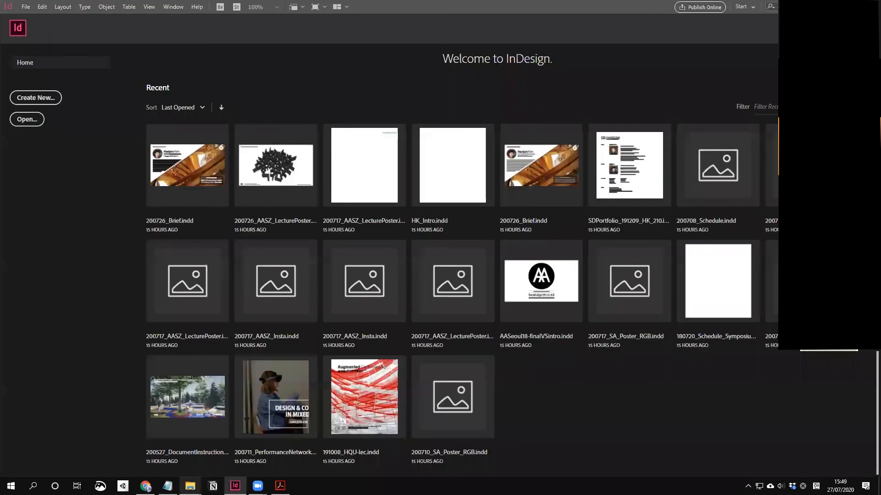
left_click(190, 442)
double_click(264, 216)
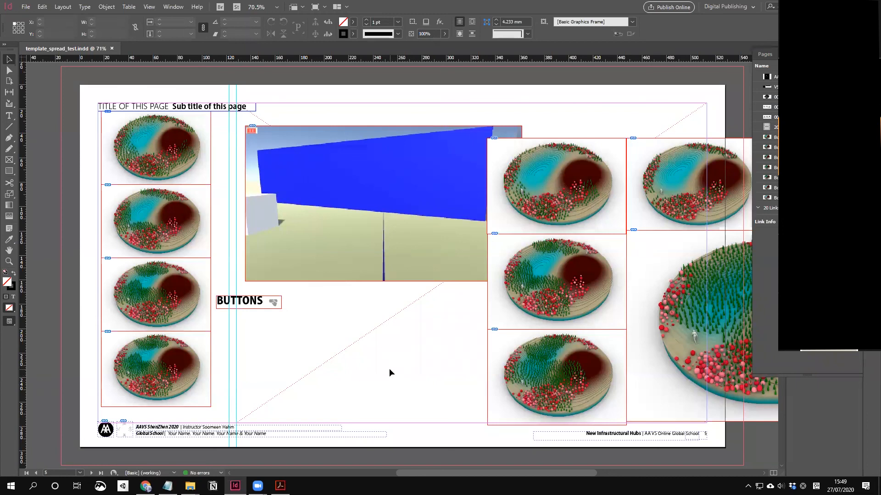
left_click(190, 486)
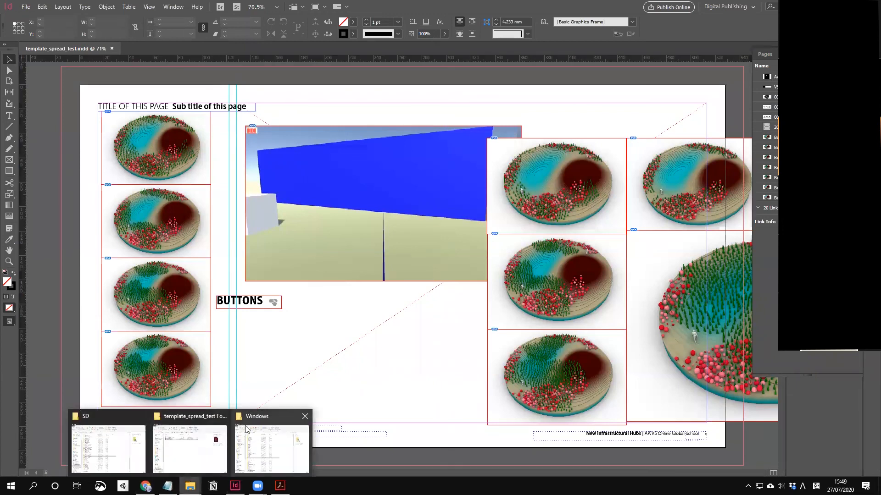
left_click(190, 448)
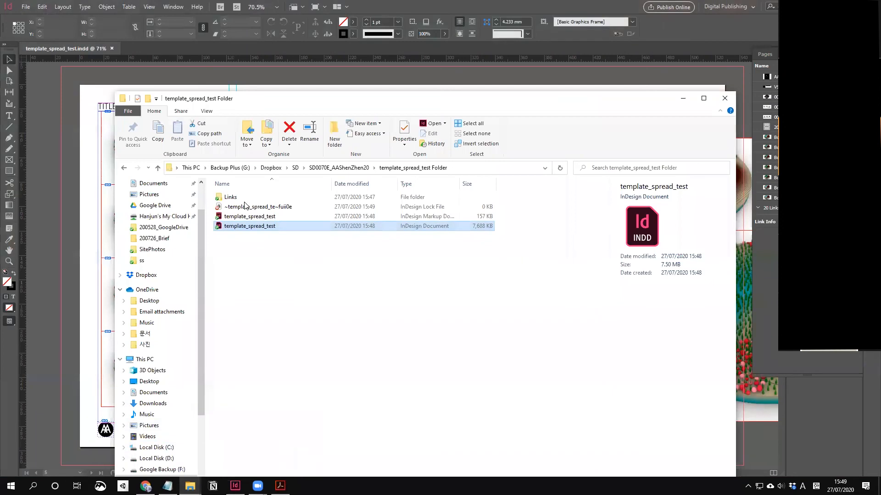
double_click(228, 198)
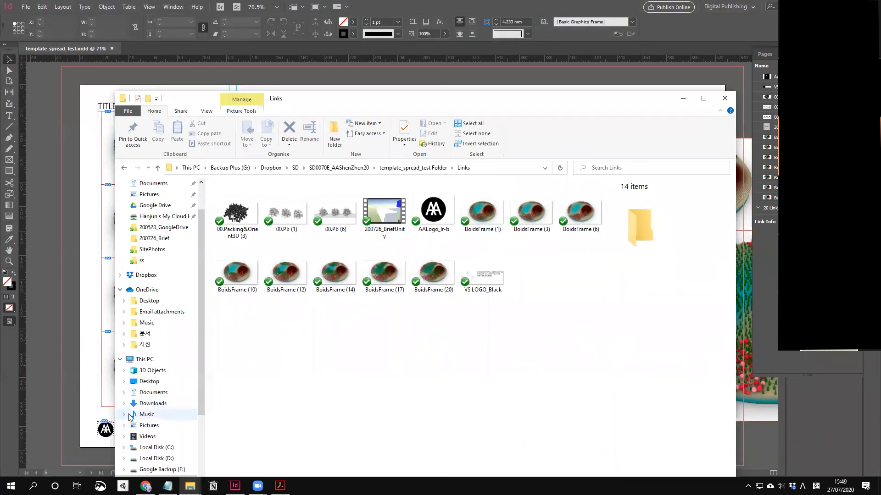
left_click(66, 414)
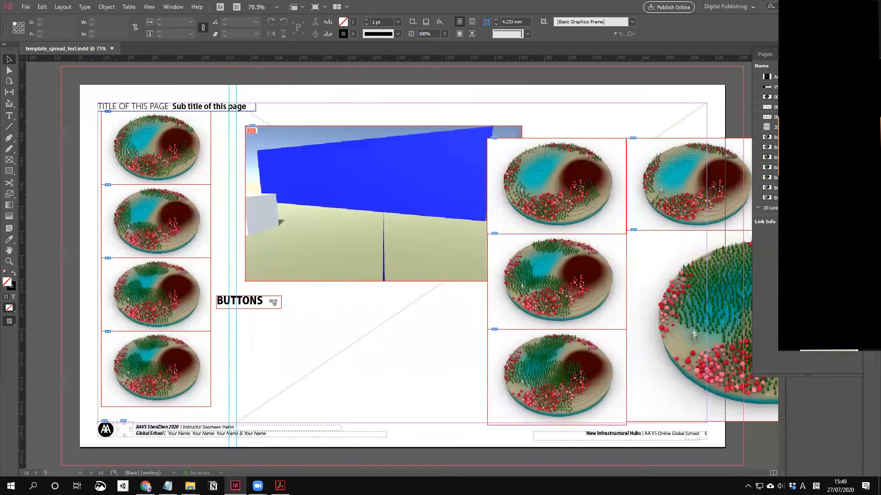